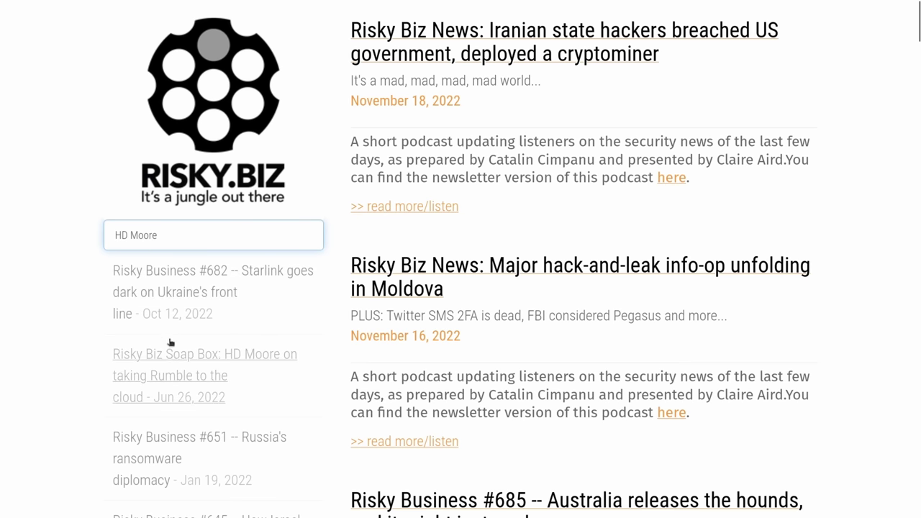
Step: Look through the Risky Business podcast results and the Darknet Diaries page for EP 114: HD
{"action": "left_click", "coordinate": [175, 361]}
{"action": "left_click_drag", "start_coordinate": [356, 231], "coordinate": [508, 272]}
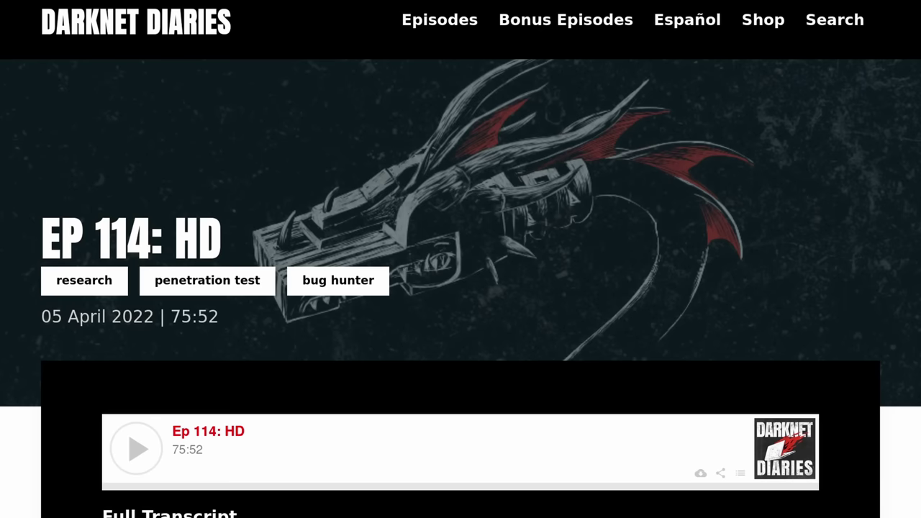
{"action": "scroll", "coordinate": [461, 259], "scroll_direction": "down", "scroll_amount": 5}
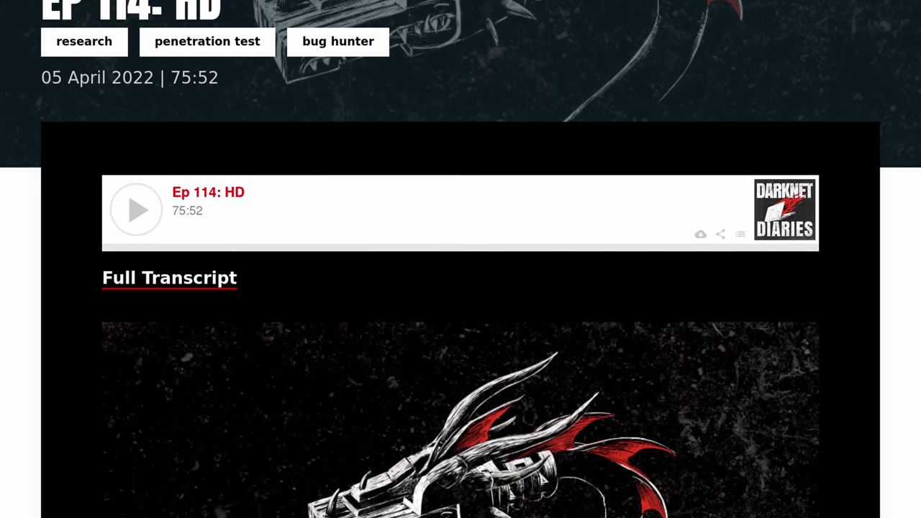
{"action": "scroll", "coordinate": [460, 259], "scroll_direction": "down", "scroll_amount": 3}
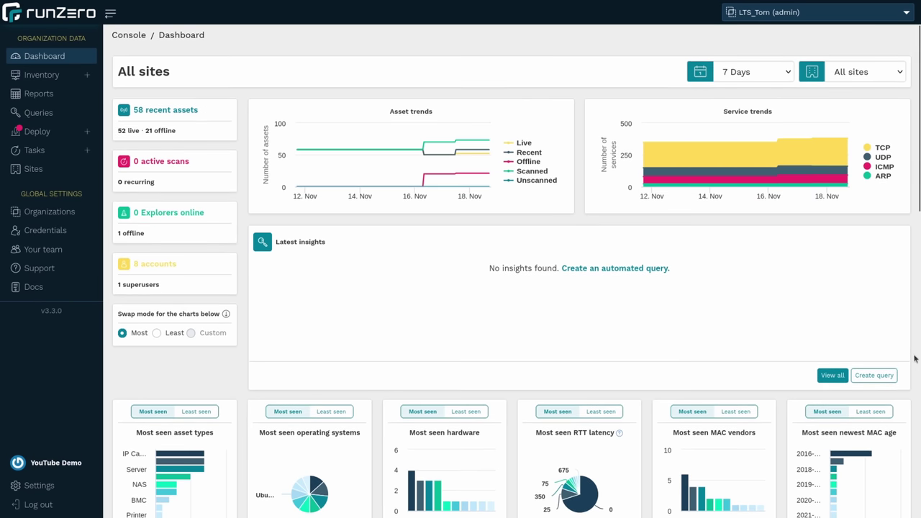
Step: Review the runZero dashboard for all sites, from the trend charts down to the asset sources table
{"action": "scroll", "coordinate": [915, 358], "scroll_direction": "down", "scroll_amount": 2}
{"action": "scroll", "coordinate": [914, 359], "scroll_direction": "down", "scroll_amount": 4}
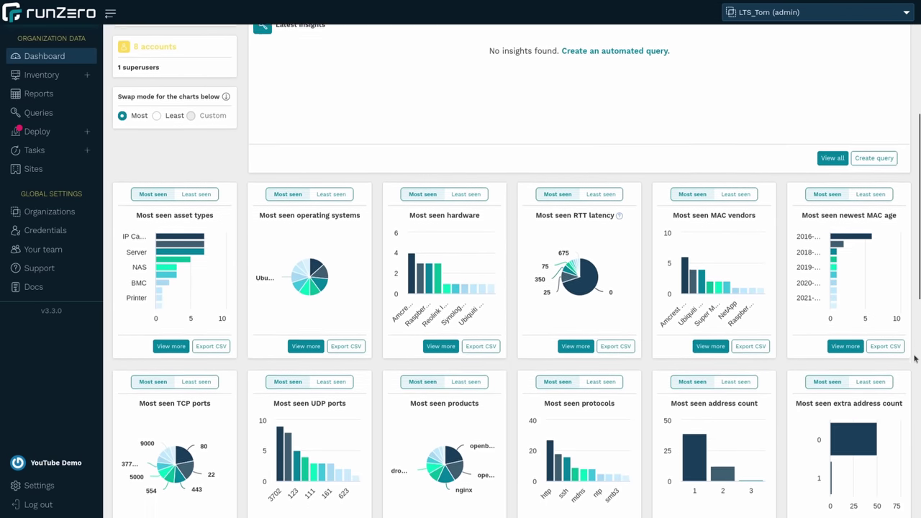
{"action": "scroll", "coordinate": [915, 359], "scroll_direction": "down", "scroll_amount": 5}
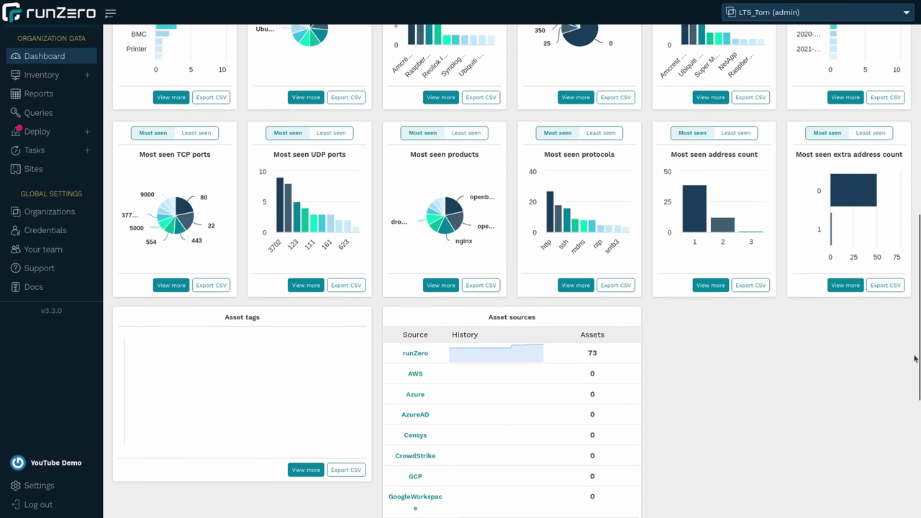
{"action": "scroll", "coordinate": [915, 359], "scroll_direction": "down", "scroll_amount": 2}
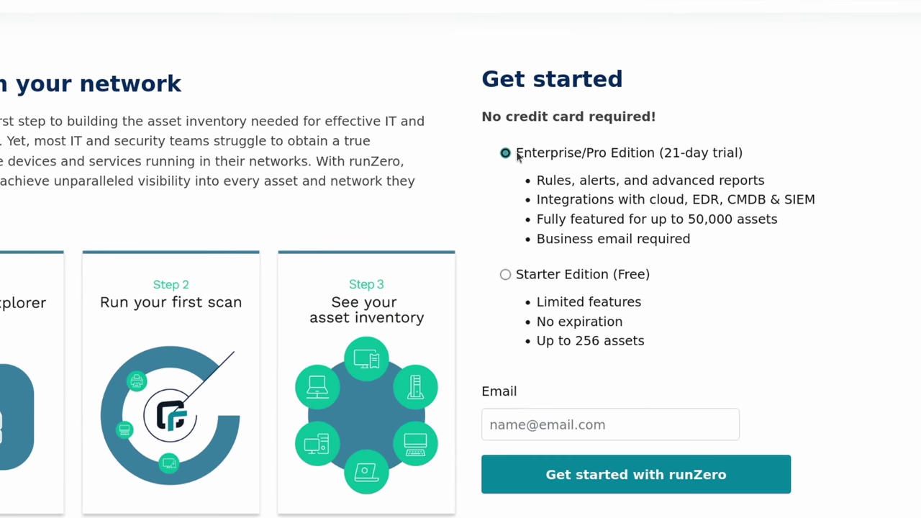
Step: Compare the Enterprise/Pro Edition 21-day trial with the free Starter Edition on the runZero sign-up page
{"action": "left_click_drag", "start_coordinate": [517, 155], "coordinate": [745, 155]}
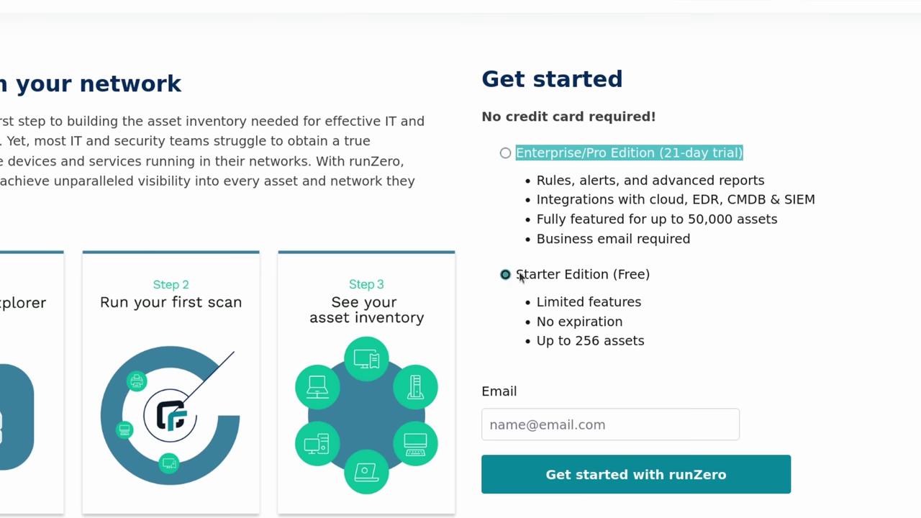
{"action": "left_click_drag", "start_coordinate": [519, 278], "coordinate": [582, 280]}
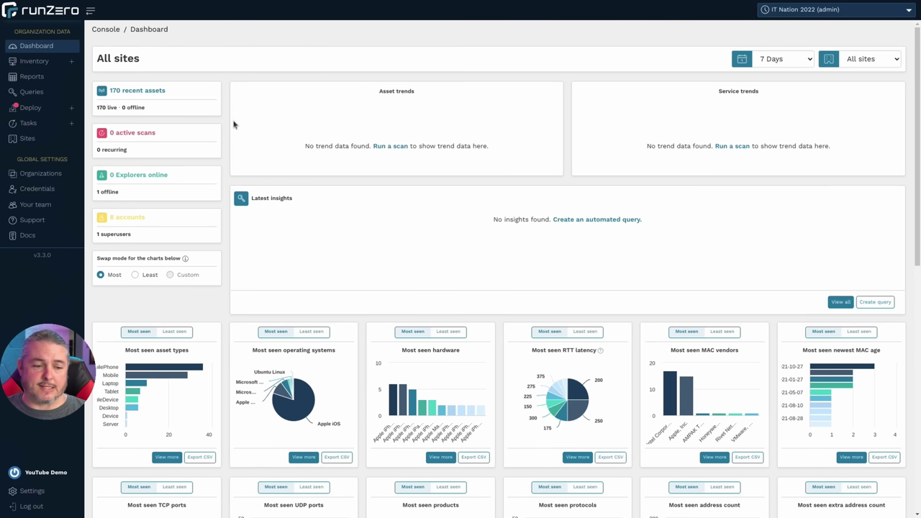
Step: Show the registered Explorers at 150% page zoom and examine the name and addresses of the POP-OS entry
{"action": "left_click", "coordinate": [30, 109]}
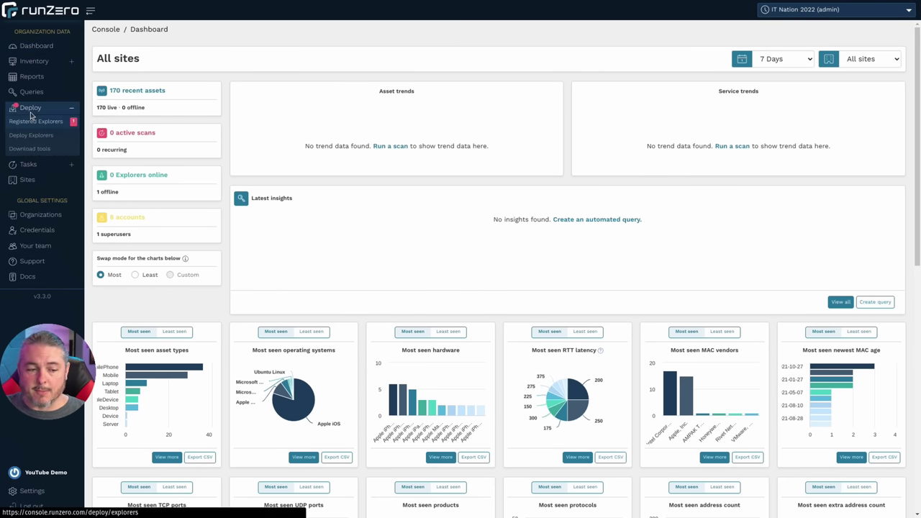
{"action": "left_click", "coordinate": [33, 119]}
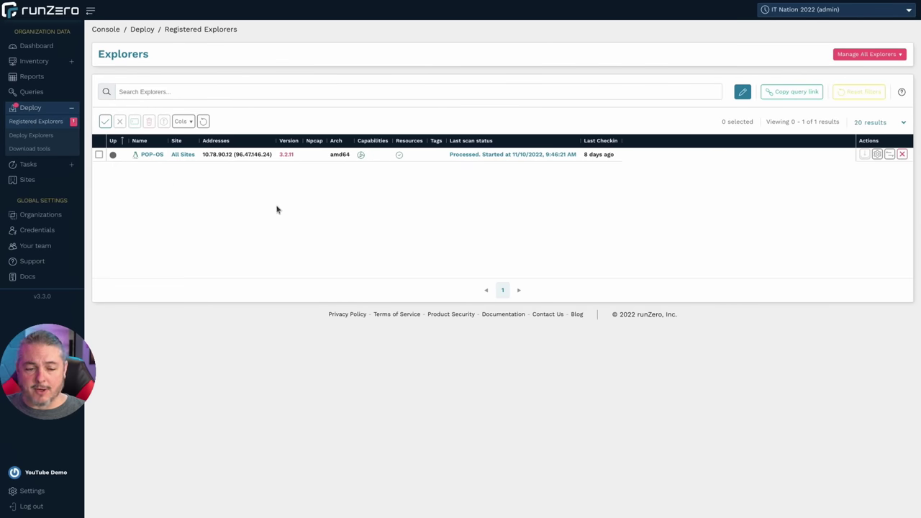
{"action": "key", "text": "ctrl+plus"}
{"action": "key", "text": "ctrl+plus"}
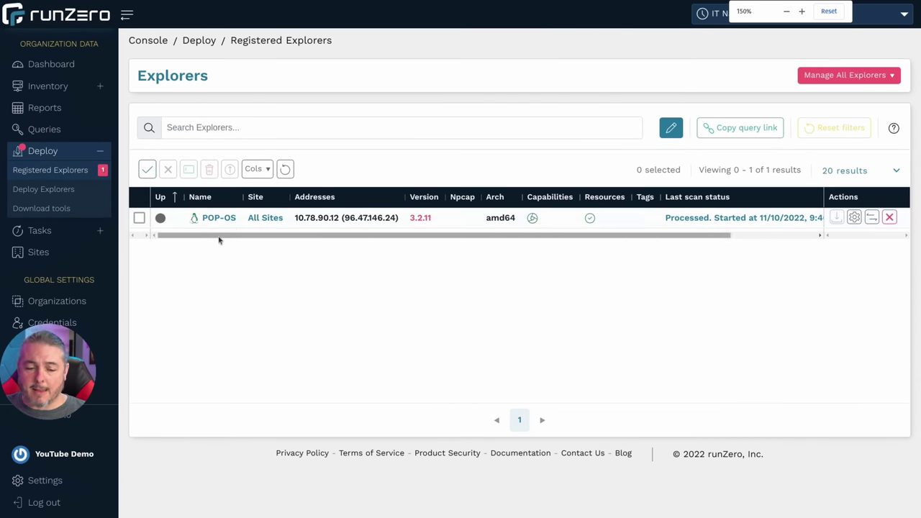
{"action": "mouse_move", "coordinate": [219, 241]}
{"action": "left_mouse_down"}
{"action": "mouse_move", "coordinate": [432, 254]}
{"action": "mouse_move", "coordinate": [218, 255]}
{"action": "left_mouse_up"}
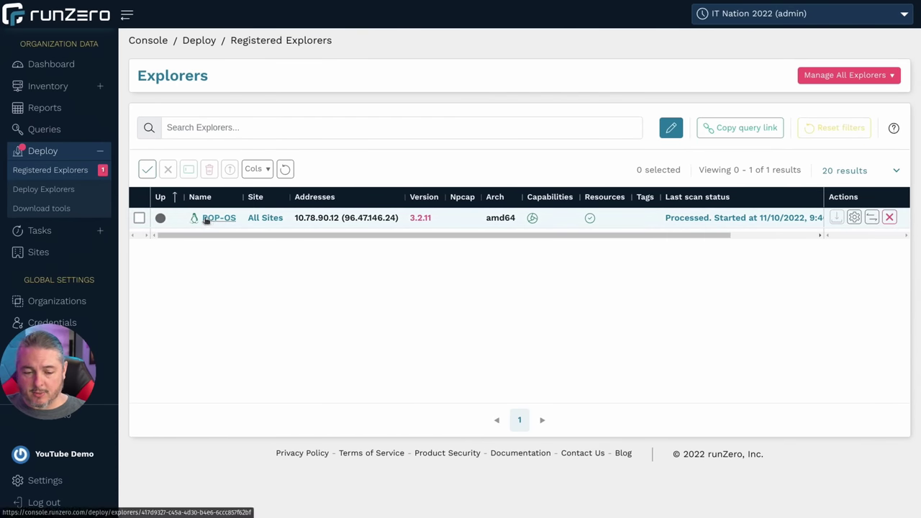
{"action": "left_click_drag", "start_coordinate": [292, 218], "coordinate": [400, 220]}
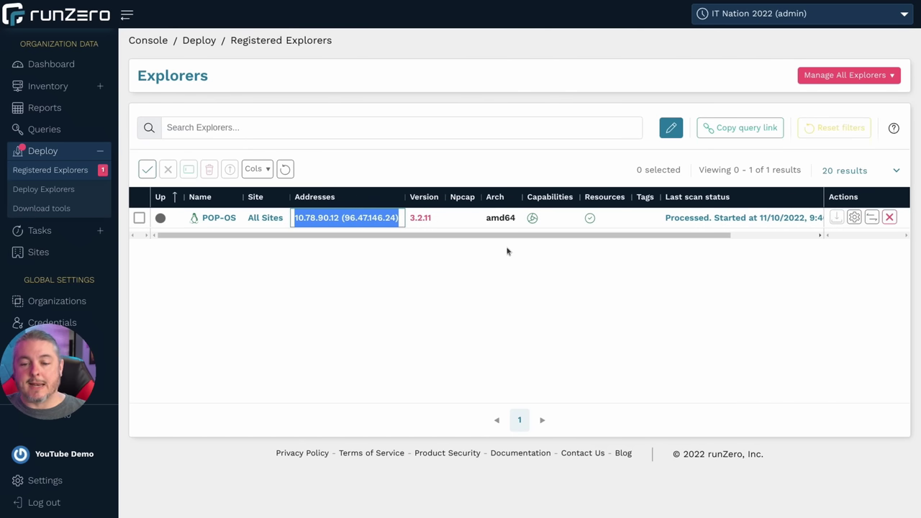
{"action": "left_click_drag", "start_coordinate": [488, 240], "coordinate": [439, 240]}
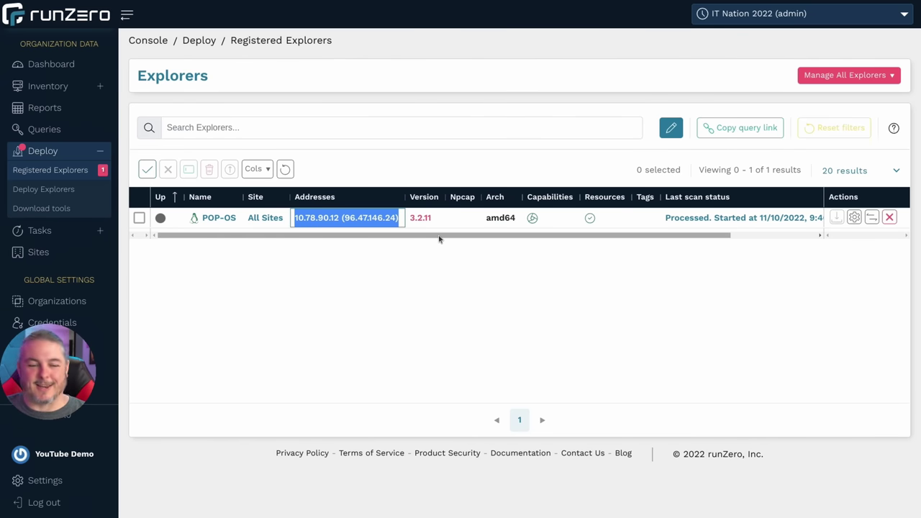
Step: Review the Explorer deployment page and view the installation instructions and supported architectures for Linux distributions
{"action": "left_click", "coordinate": [68, 193]}
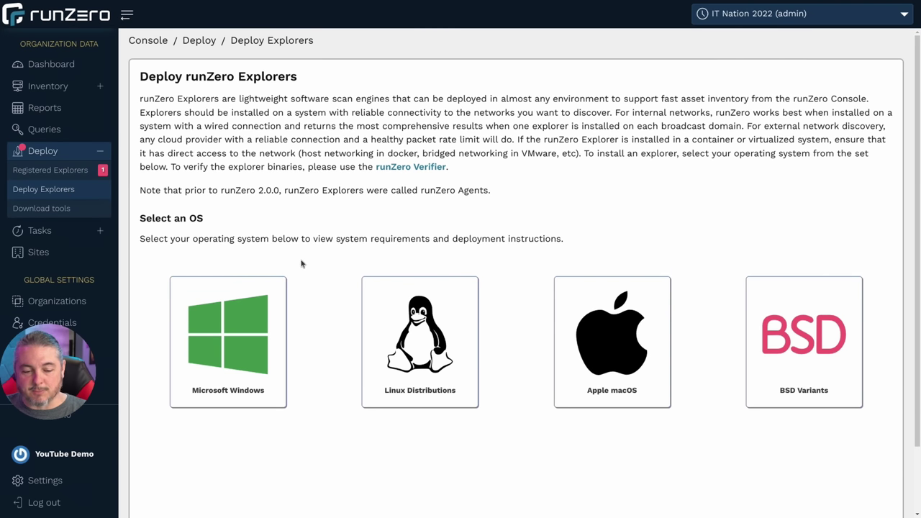
{"action": "left_click_drag", "start_coordinate": [139, 80], "coordinate": [354, 88]}
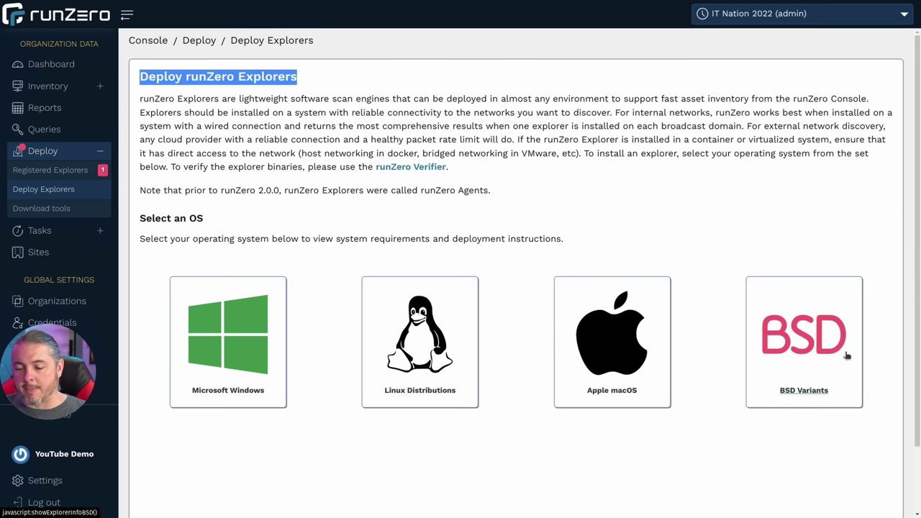
{"action": "left_click", "coordinate": [425, 329]}
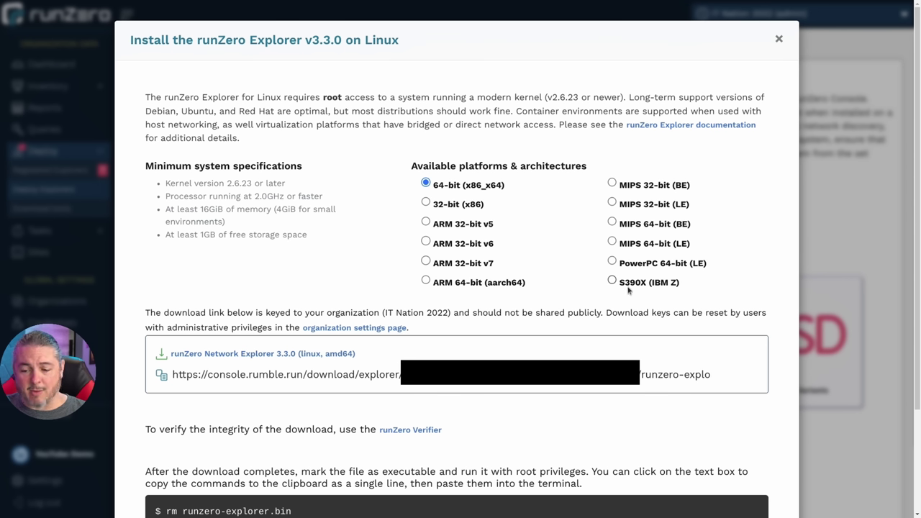
{"action": "left_click", "coordinate": [778, 38]}
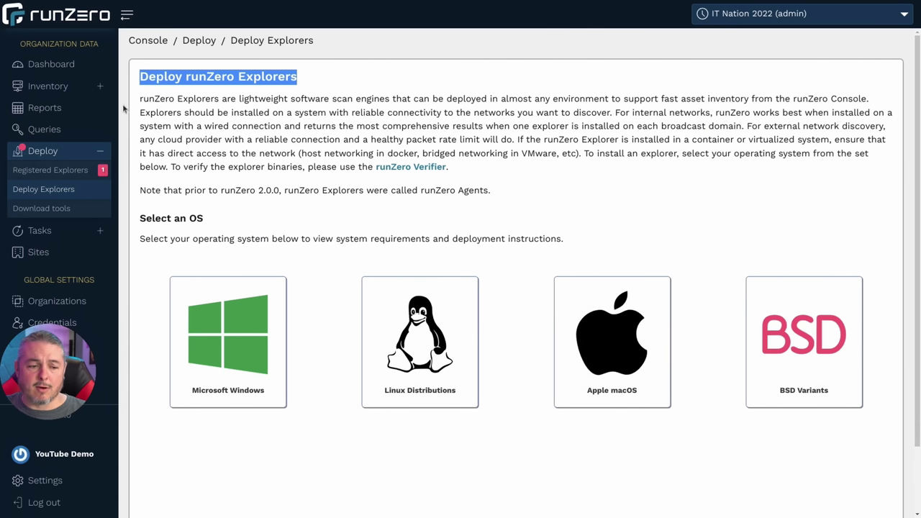
Step: Return to the registered Explorers and check whether the POP-OS Explorer's version is current
{"action": "left_click", "coordinate": [63, 176]}
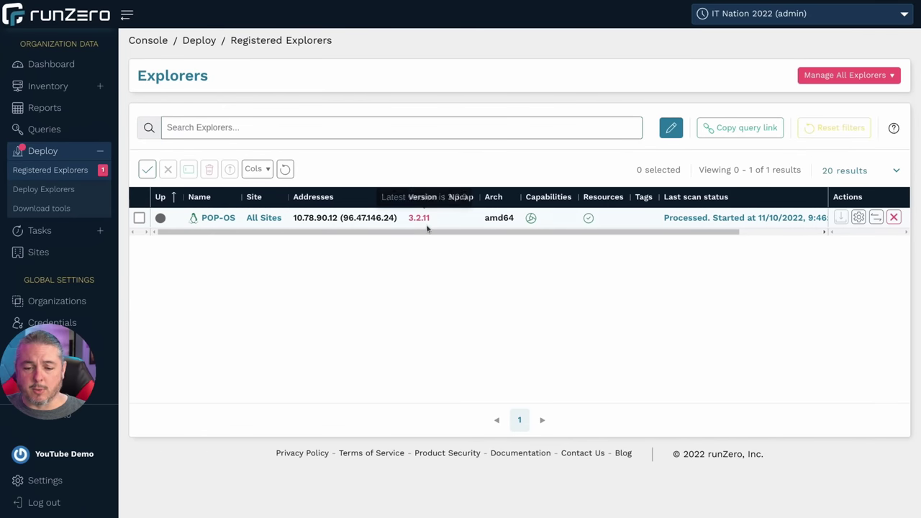
{"action": "mouse_move", "coordinate": [421, 220]}
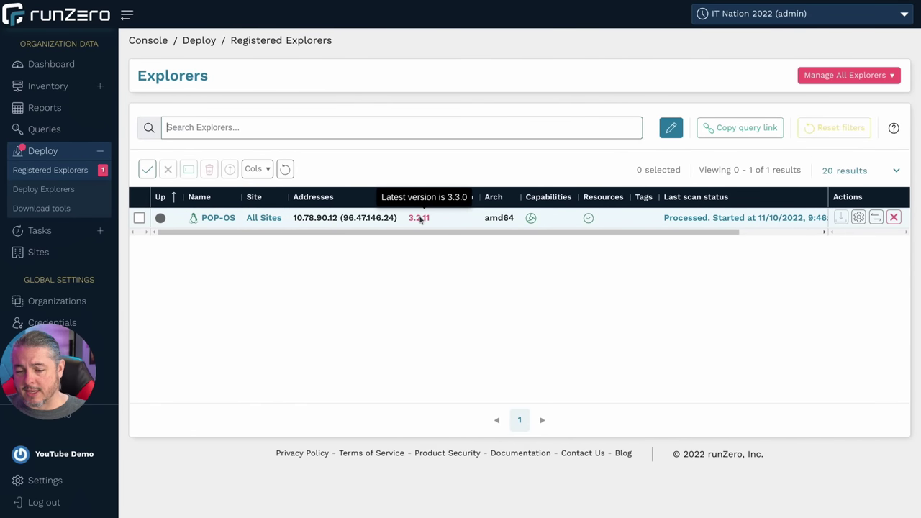
{"action": "left_click_drag", "start_coordinate": [421, 232], "coordinate": [292, 247]}
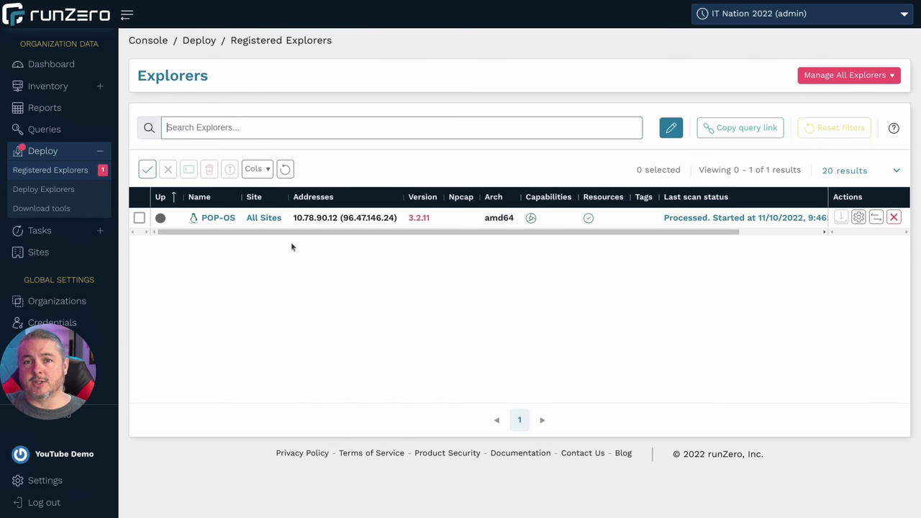
Step: Open the form for creating a project and read its rules on read-only status and automatic deletion
{"action": "left_click", "coordinate": [729, 14]}
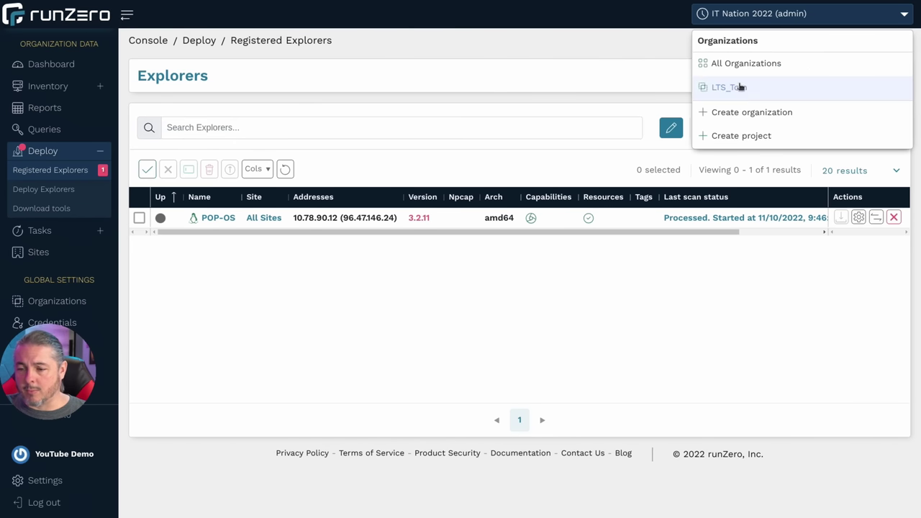
{"action": "left_click", "coordinate": [753, 136]}
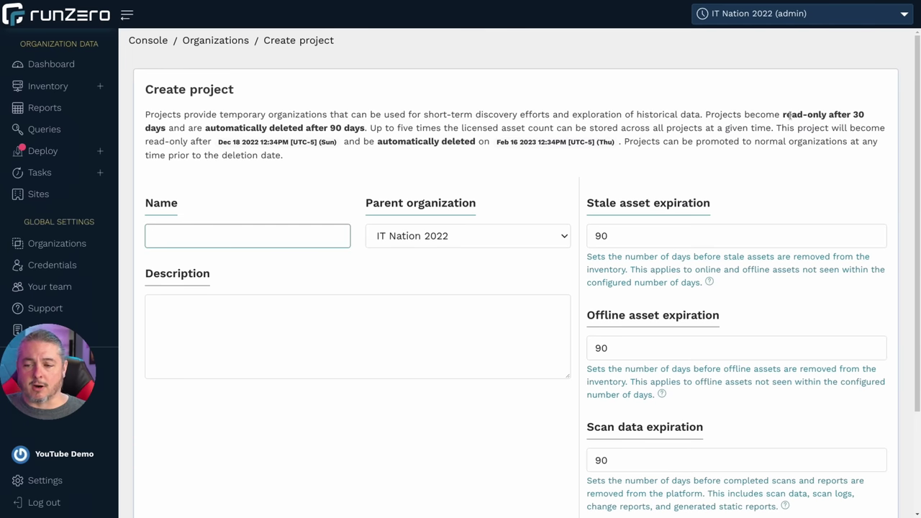
{"action": "left_click_drag", "start_coordinate": [706, 113], "coordinate": [274, 103]}
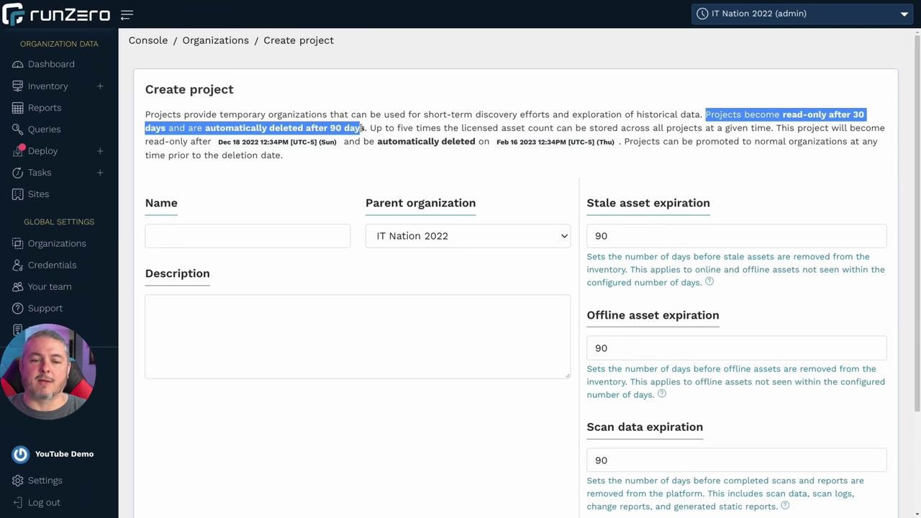
{"action": "left_click_drag", "start_coordinate": [362, 127], "coordinate": [364, 127]}
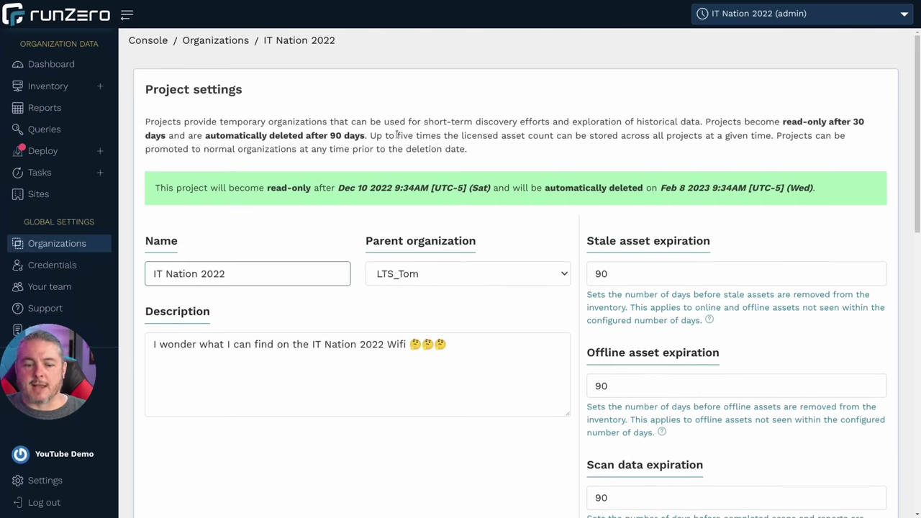
Step: Examine the IT Nation 2022 project's settings, including its description, data expiration, promotion option, and download, export and API tokens
{"action": "scroll", "coordinate": [396, 137], "scroll_direction": "down", "scroll_amount": 2}
{"action": "scroll", "coordinate": [397, 137], "scroll_direction": "down", "scroll_amount": 3}
{"action": "scroll", "coordinate": [397, 137], "scroll_direction": "up", "scroll_amount": 2}
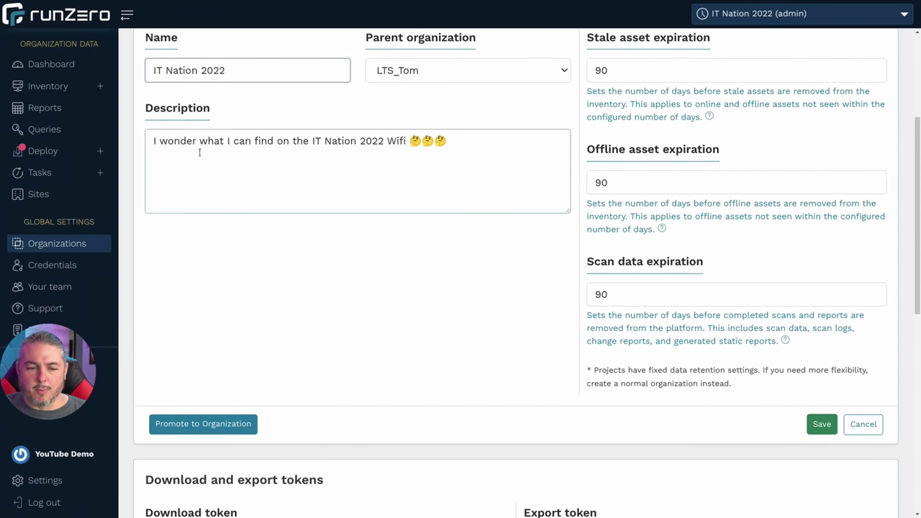
{"action": "left_click_drag", "start_coordinate": [159, 140], "coordinate": [360, 150]}
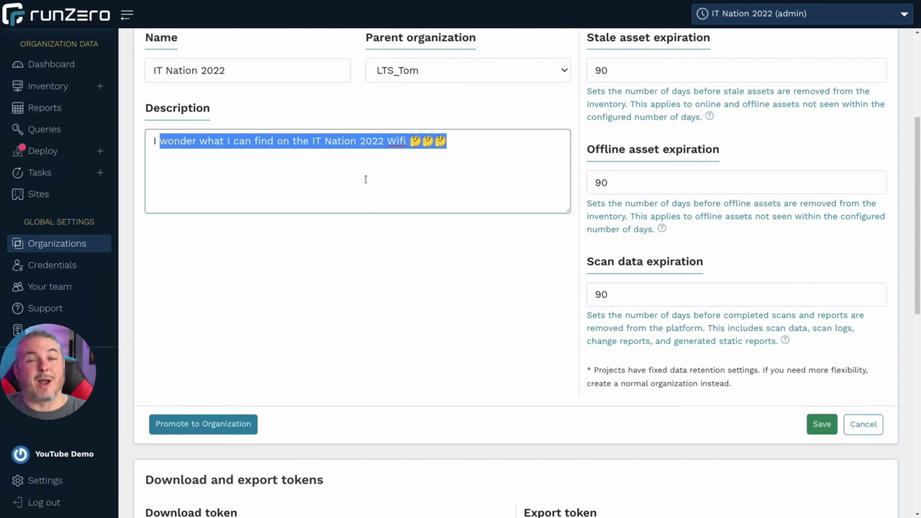
{"action": "scroll", "coordinate": [364, 179], "scroll_direction": "down", "scroll_amount": 5}
{"action": "scroll", "coordinate": [366, 180], "scroll_direction": "down", "scroll_amount": 2}
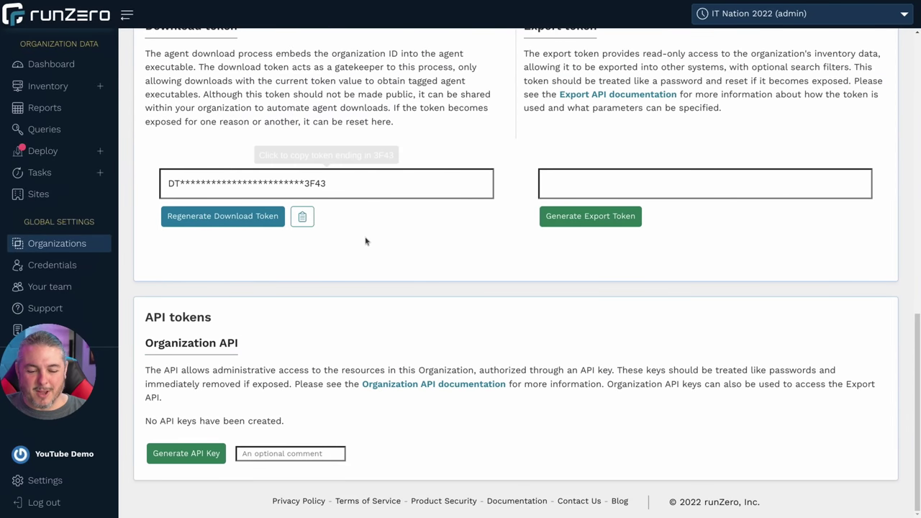
{"action": "scroll", "coordinate": [211, 216], "scroll_direction": "up", "scroll_amount": 3}
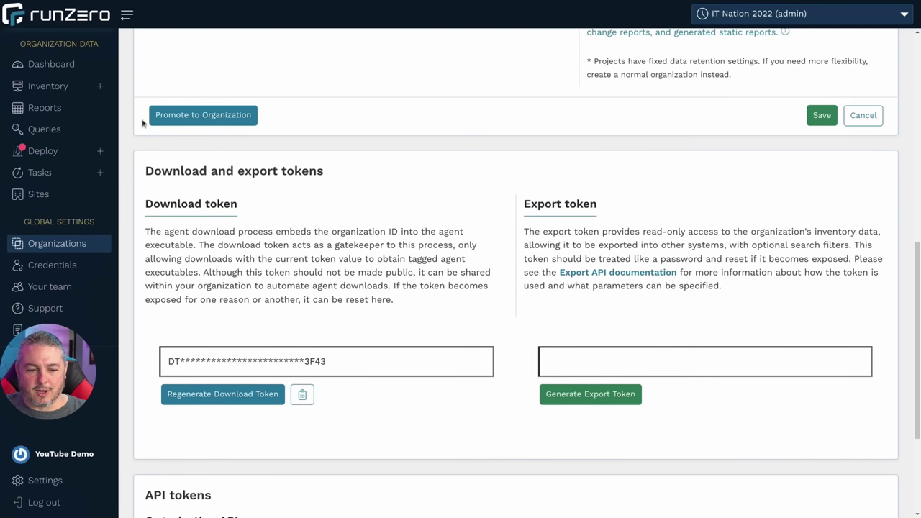
{"action": "scroll", "coordinate": [302, 133], "scroll_direction": "up", "scroll_amount": 2}
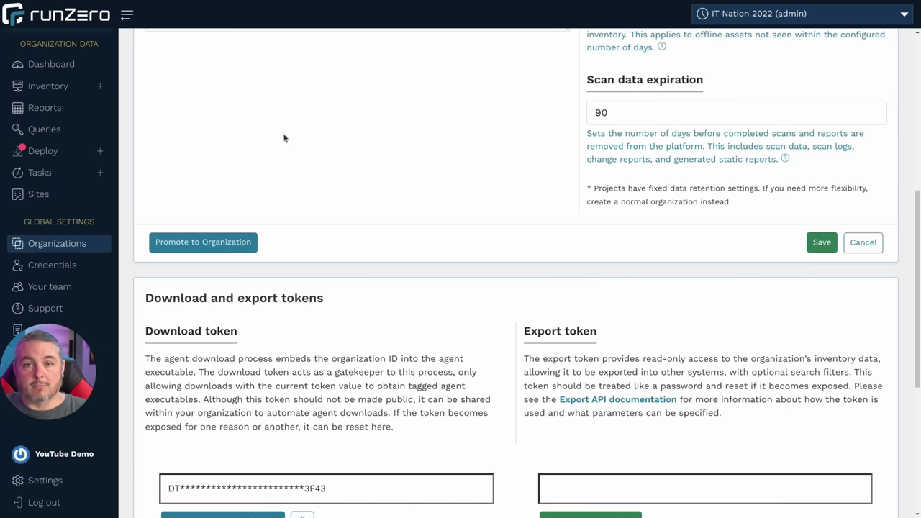
{"action": "scroll", "coordinate": [284, 139], "scroll_direction": "up", "scroll_amount": 5}
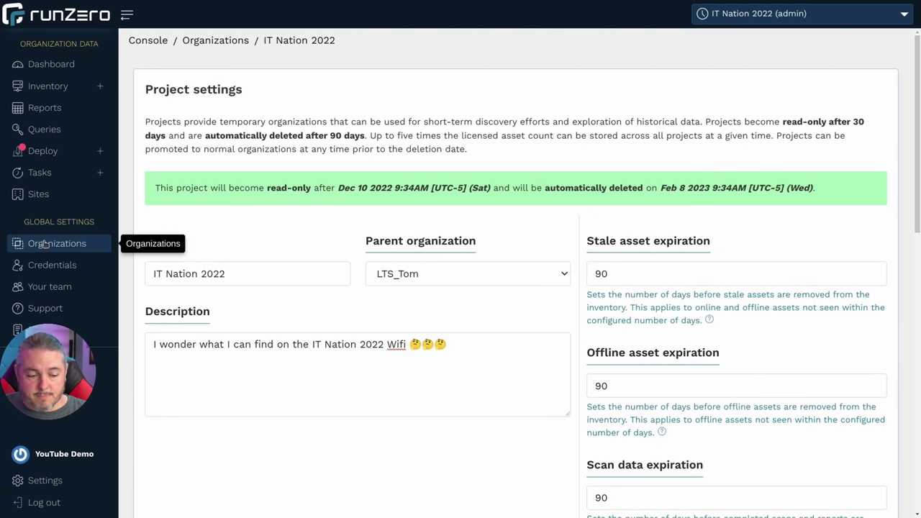
Step: From the organizations list, switch the active organization to LTS_Tom and open its settings
{"action": "left_click", "coordinate": [46, 245]}
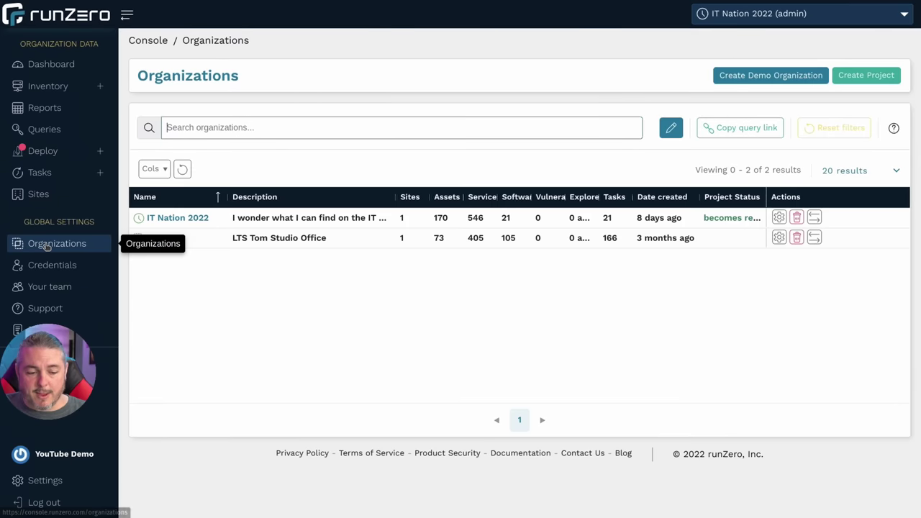
{"action": "left_click", "coordinate": [758, 21]}
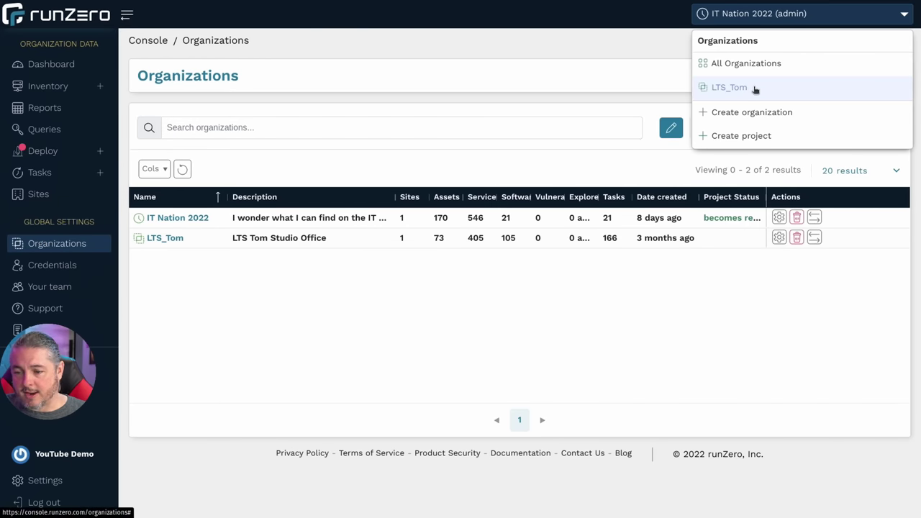
{"action": "left_click", "coordinate": [737, 89]}
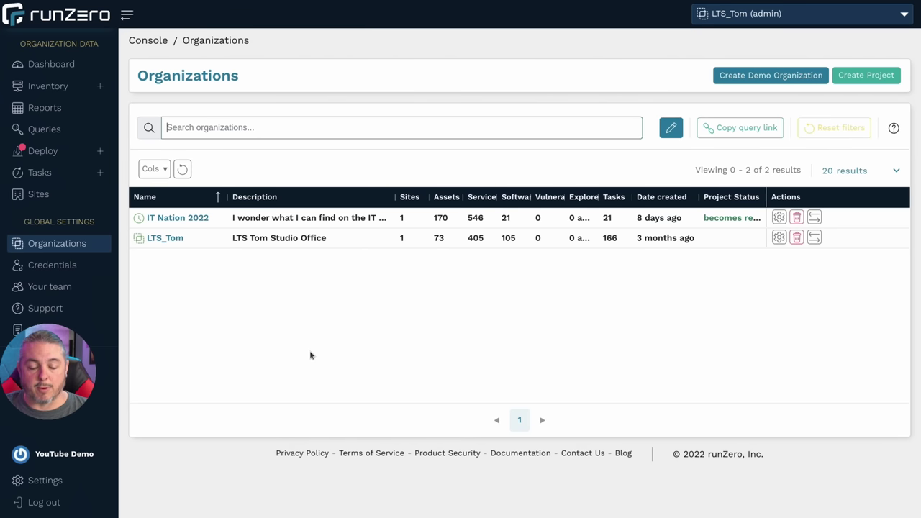
{"action": "left_click", "coordinate": [167, 241]}
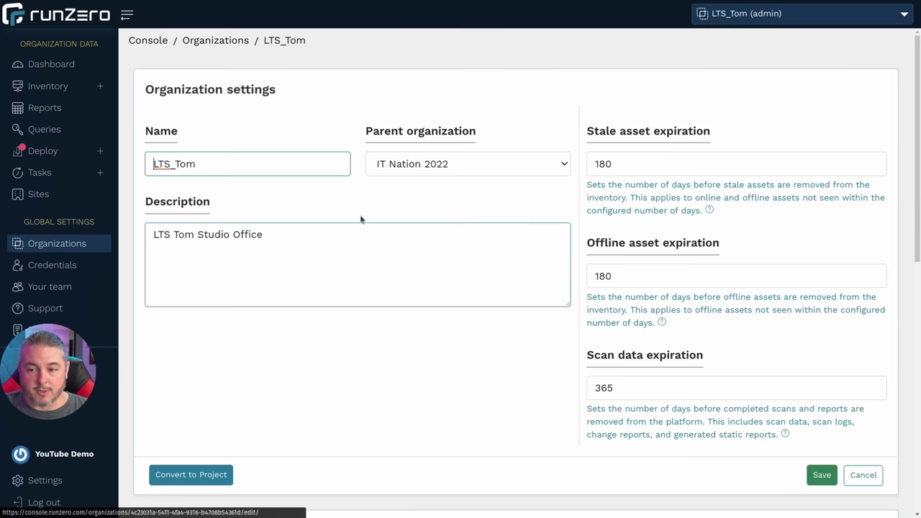
Step: Open the definition of the Primary site in the LTS_Tom organization
{"action": "left_click", "coordinate": [743, 23]}
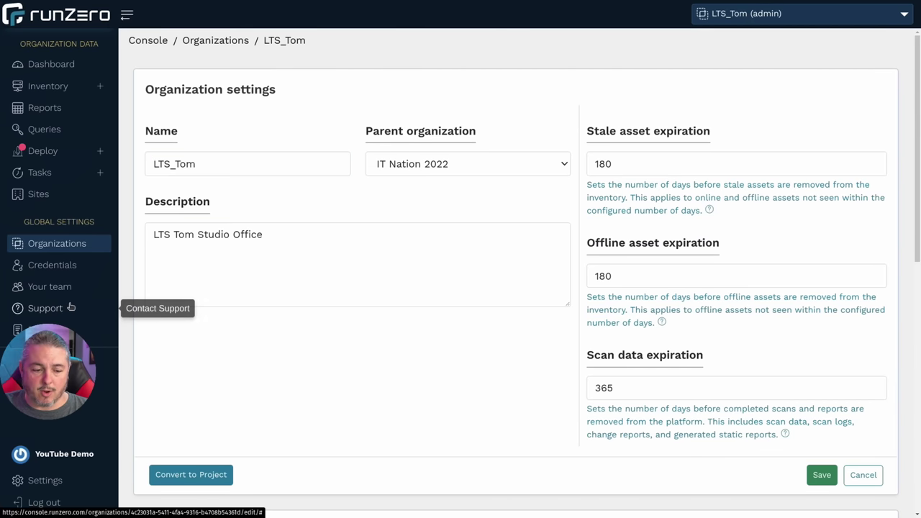
{"action": "left_click", "coordinate": [70, 196]}
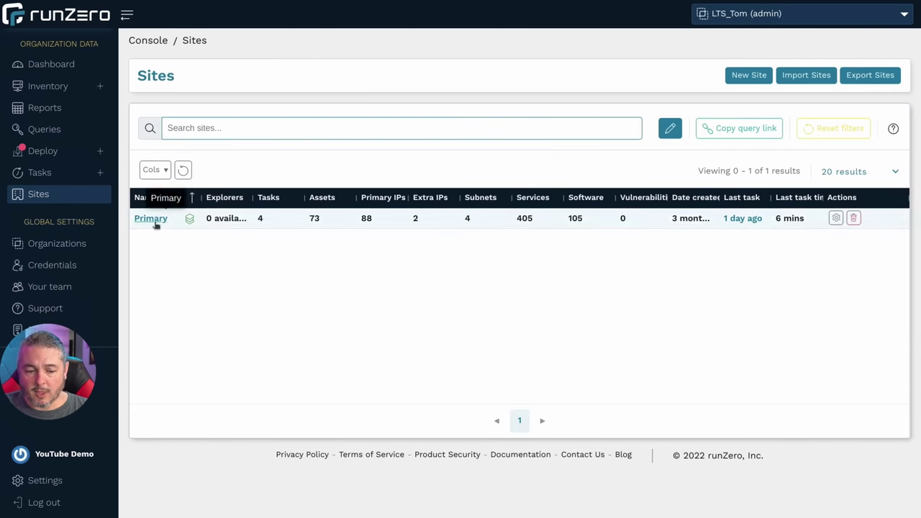
{"action": "left_click", "coordinate": [153, 220]}
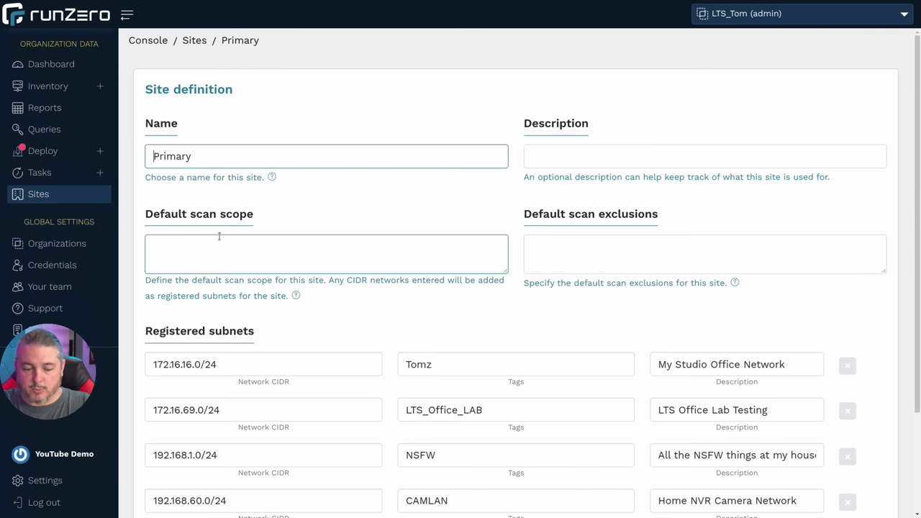
Step: Examine the Primary site's registered subnets, comparing the network CIDR, tags and description of each entry
{"action": "scroll", "coordinate": [220, 236], "scroll_direction": "down", "scroll_amount": 2}
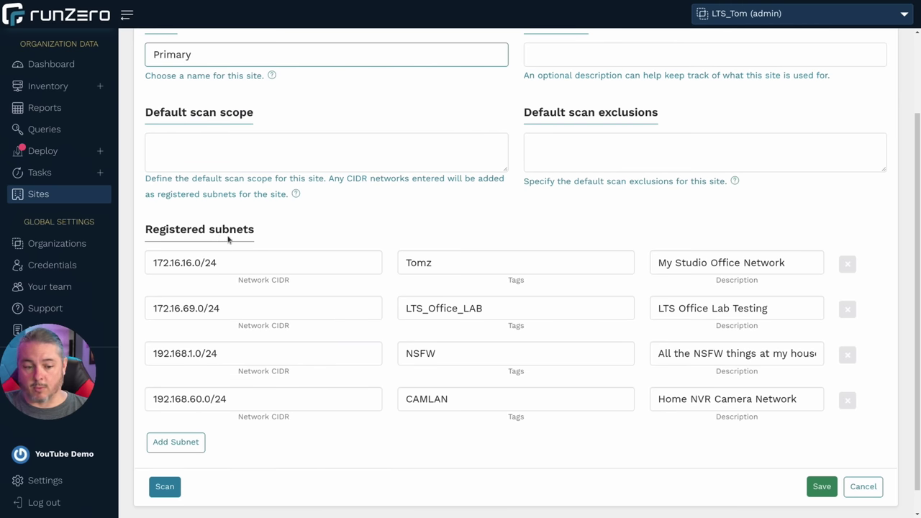
{"action": "left_click", "coordinate": [242, 261]}
{"action": "left_click", "coordinate": [501, 265]}
{"action": "left_click", "coordinate": [336, 304]}
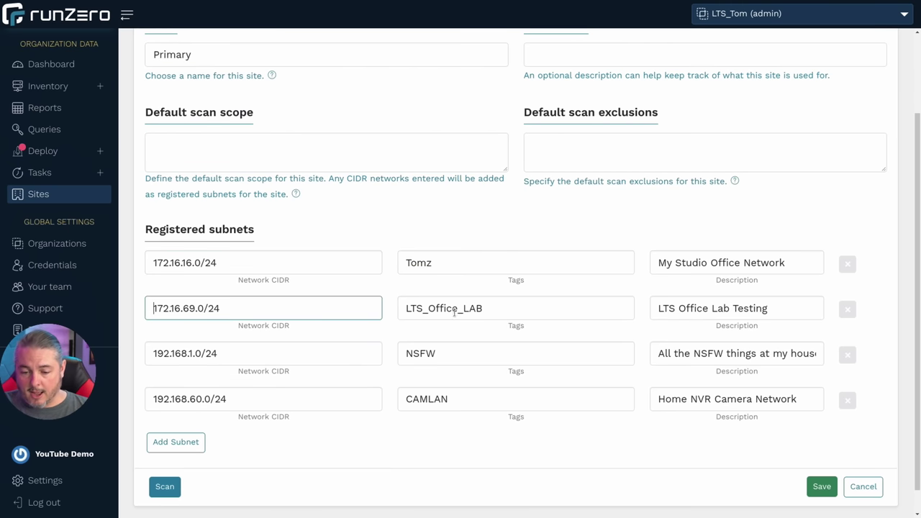
{"action": "left_click_drag", "start_coordinate": [531, 308], "coordinate": [387, 310]}
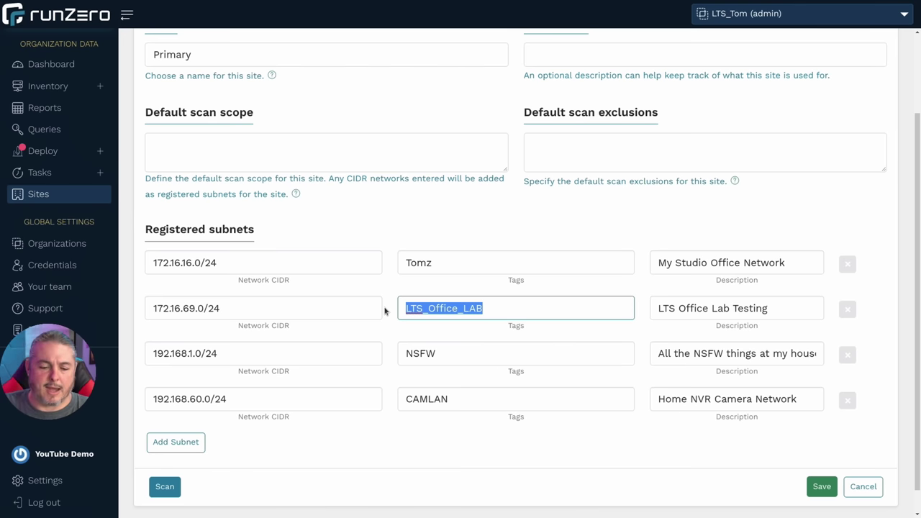
{"action": "left_click", "coordinate": [288, 354]}
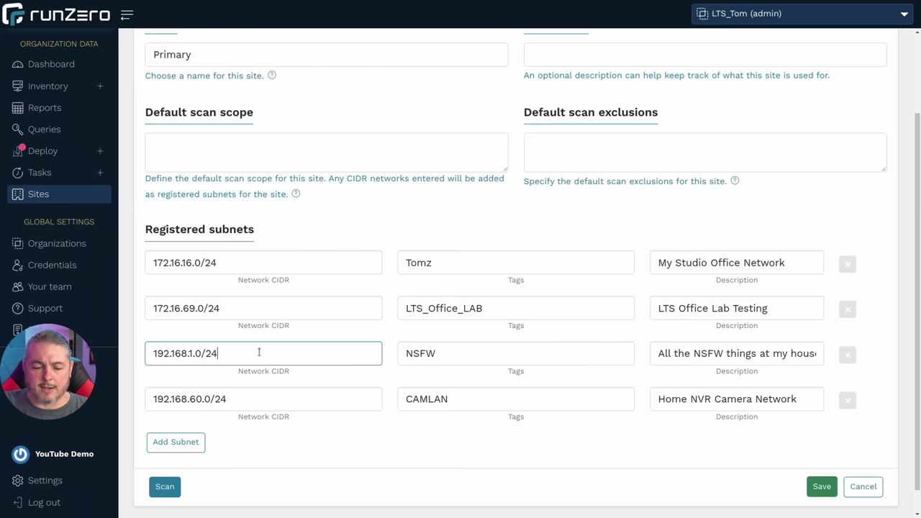
{"action": "left_click", "coordinate": [488, 353]}
{"action": "scroll", "coordinate": [374, 363], "scroll_direction": "down", "scroll_amount": 1}
{"action": "left_click", "coordinate": [304, 373]}
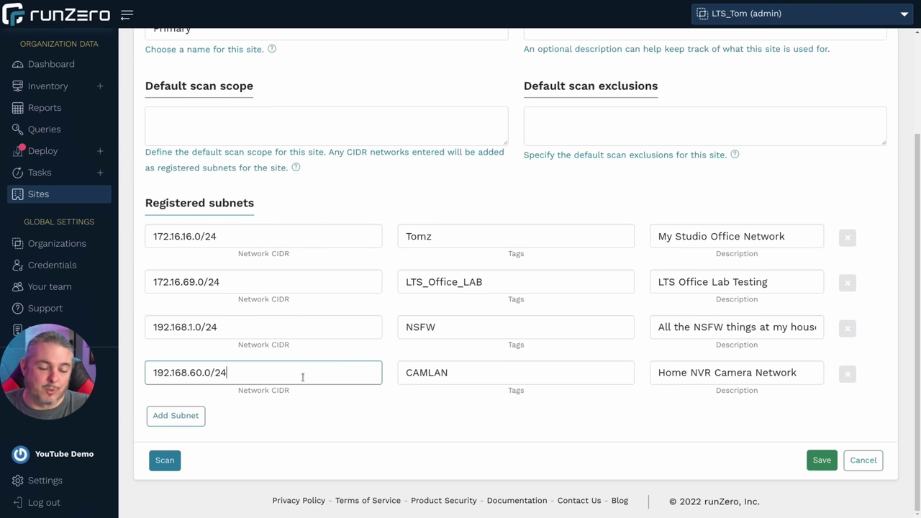
{"action": "scroll", "coordinate": [381, 410], "scroll_direction": "up", "scroll_amount": 3}
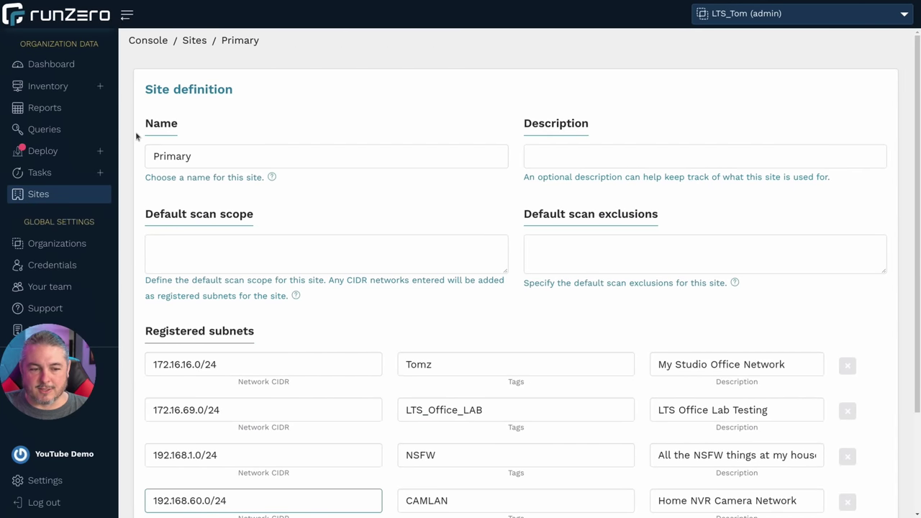
Step: Review the LTS_Tom organization's dashboard, from its asset and service trends through to the asset sources table
{"action": "left_click", "coordinate": [67, 73]}
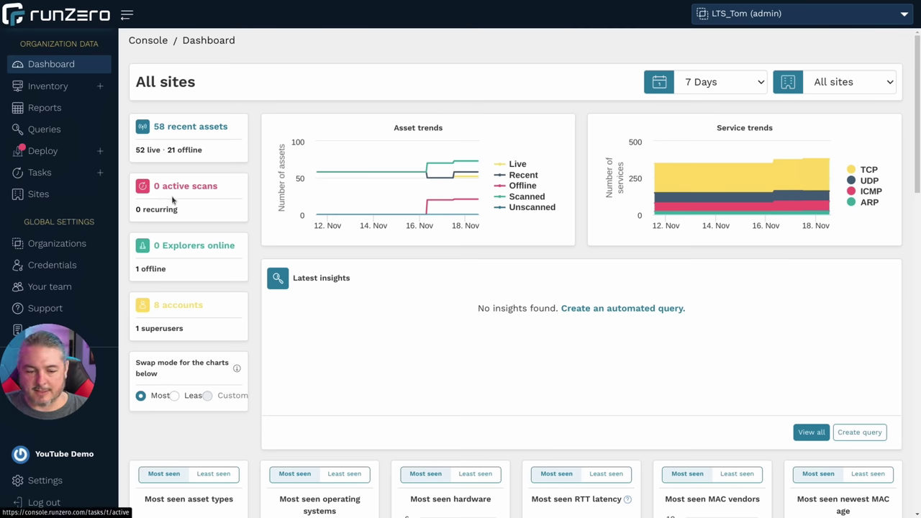
{"action": "scroll", "coordinate": [216, 202], "scroll_direction": "down", "scroll_amount": 3}
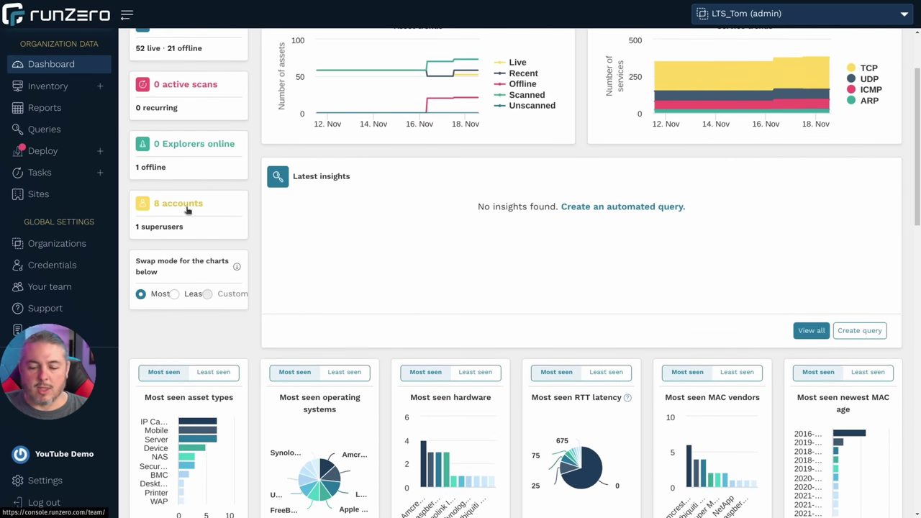
{"action": "scroll", "coordinate": [191, 210], "scroll_direction": "up", "scroll_amount": 3}
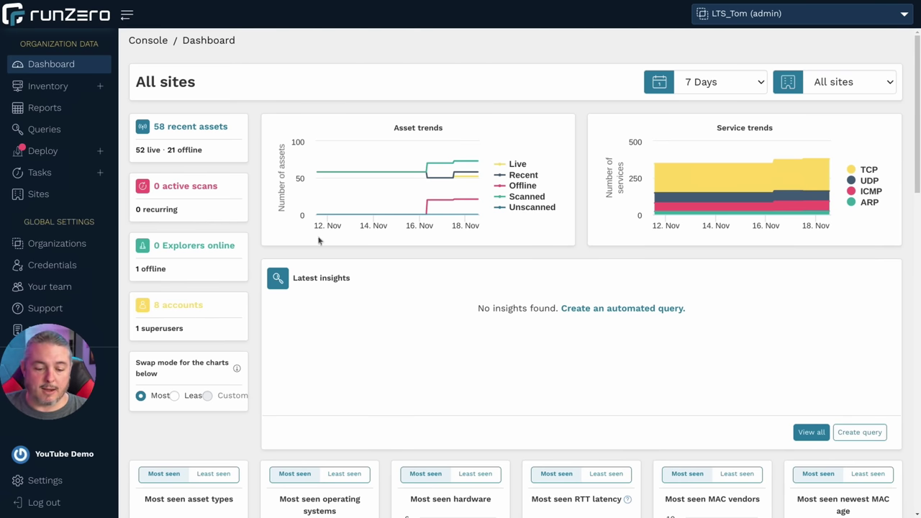
{"action": "scroll", "coordinate": [433, 245], "scroll_direction": "down", "scroll_amount": 6}
{"action": "scroll", "coordinate": [432, 244], "scroll_direction": "down", "scroll_amount": 5}
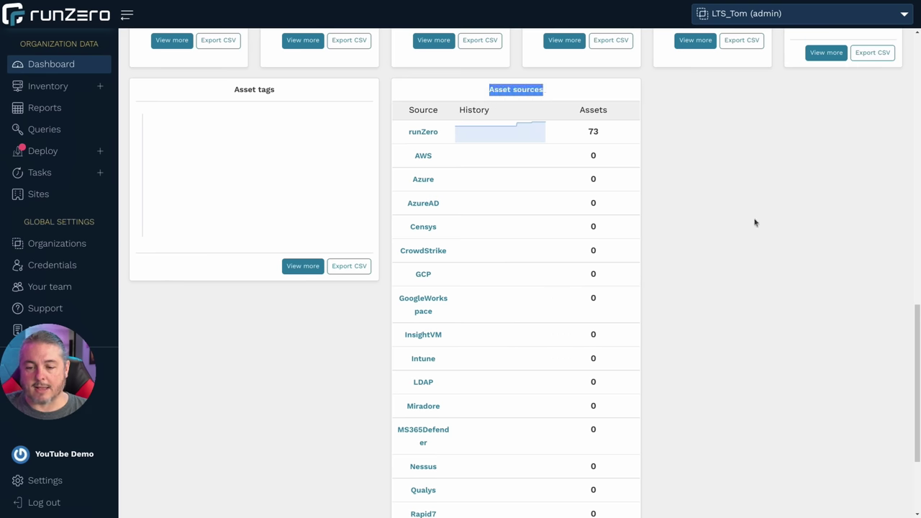
{"action": "scroll", "coordinate": [708, 220], "scroll_direction": "down", "scroll_amount": 2}
{"action": "scroll", "coordinate": [707, 220], "scroll_direction": "up", "scroll_amount": 2}
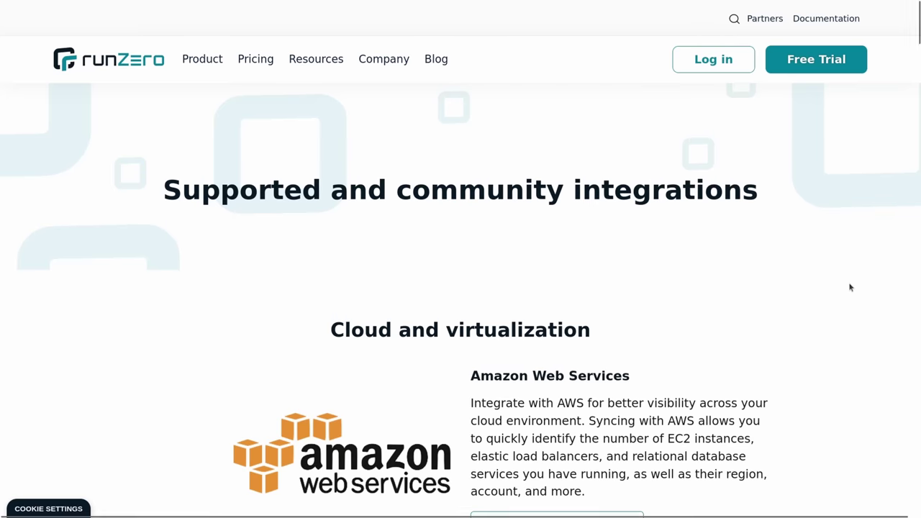
Step: Read through runZero's supported and community integrations, from cloud and virtualization to vulnerabilities and risk
{"action": "scroll", "coordinate": [851, 288], "scroll_direction": "down", "scroll_amount": 2}
{"action": "scroll", "coordinate": [850, 288], "scroll_direction": "down", "scroll_amount": 8}
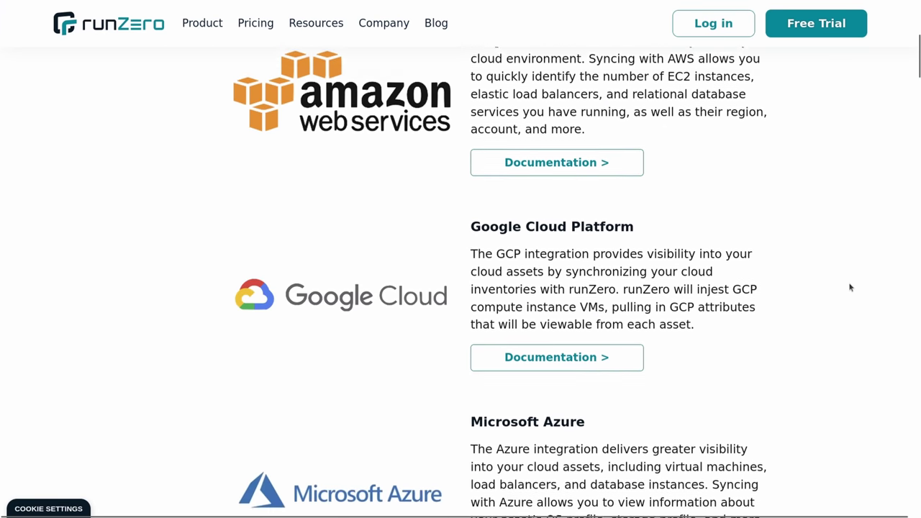
{"action": "scroll", "coordinate": [851, 288], "scroll_direction": "down", "scroll_amount": 10}
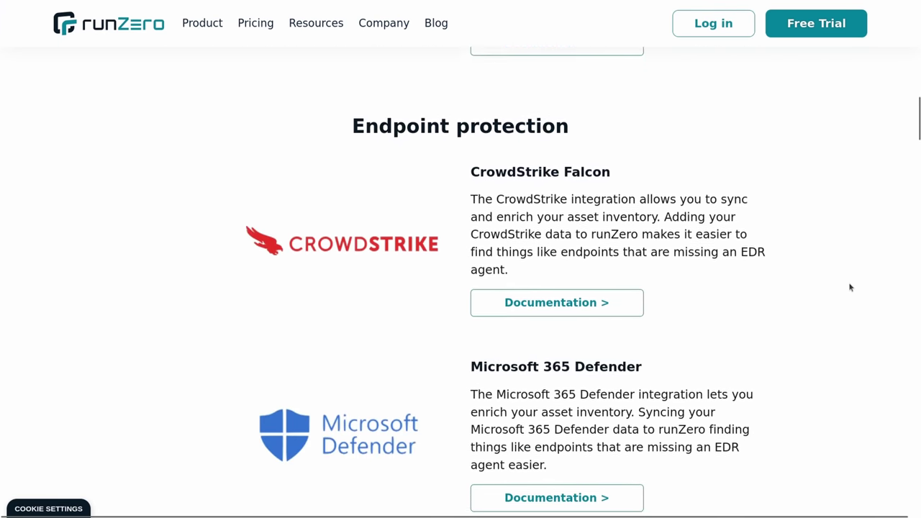
{"action": "scroll", "coordinate": [851, 288], "scroll_direction": "down", "scroll_amount": 8}
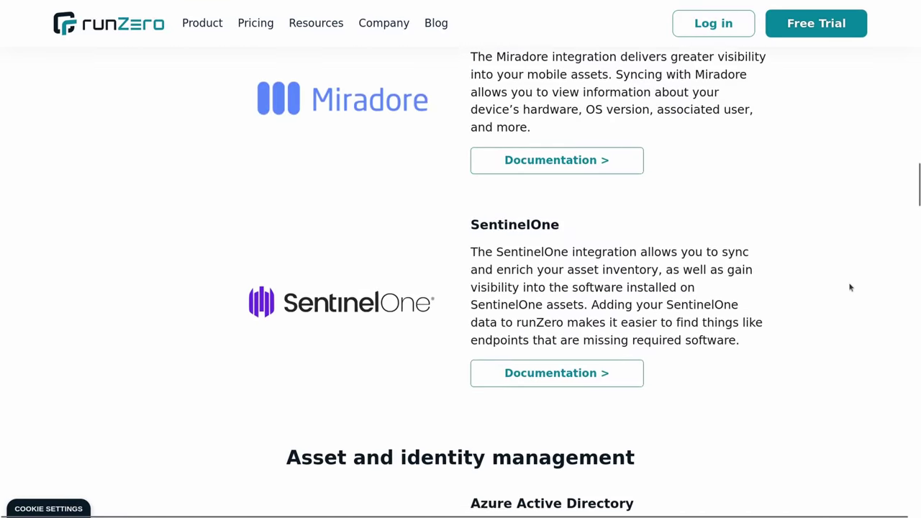
{"action": "scroll", "coordinate": [851, 287], "scroll_direction": "down", "scroll_amount": 9}
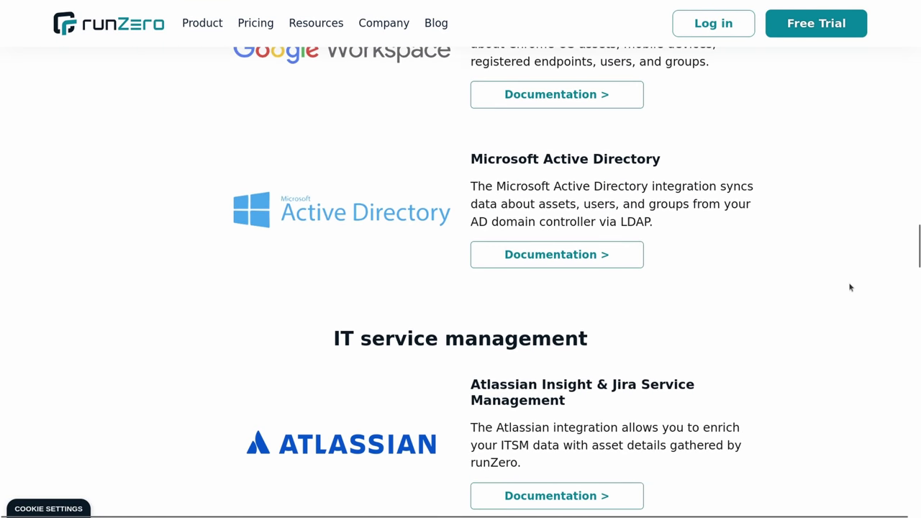
{"action": "scroll", "coordinate": [851, 288], "scroll_direction": "down", "scroll_amount": 9}
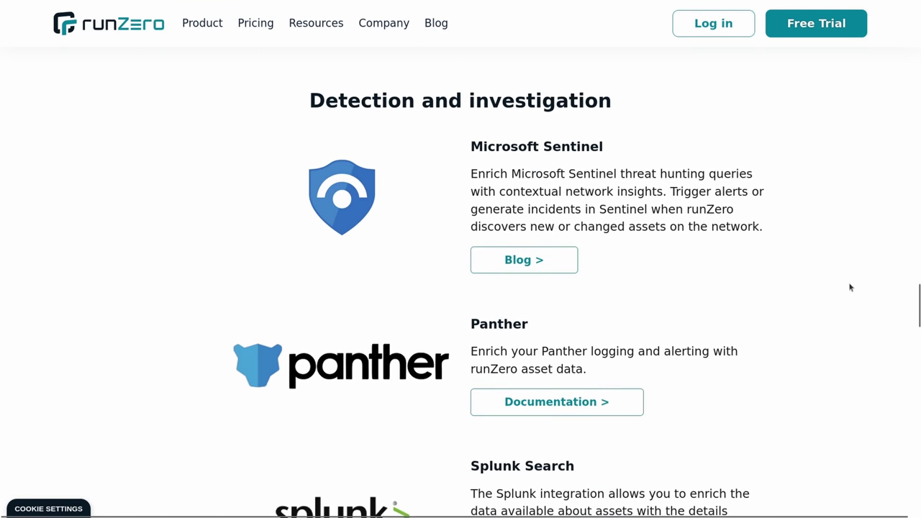
{"action": "scroll", "coordinate": [851, 288], "scroll_direction": "down", "scroll_amount": 9}
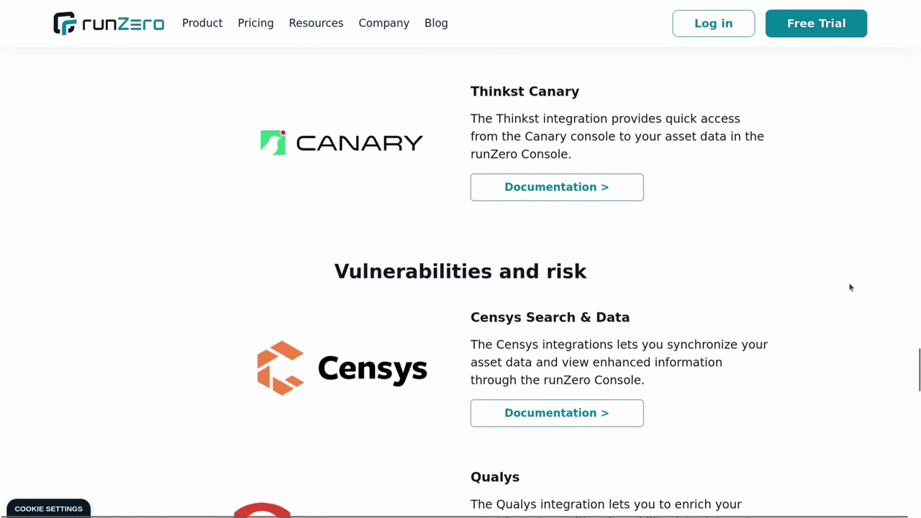
{"action": "scroll", "coordinate": [851, 288], "scroll_direction": "down", "scroll_amount": 9}
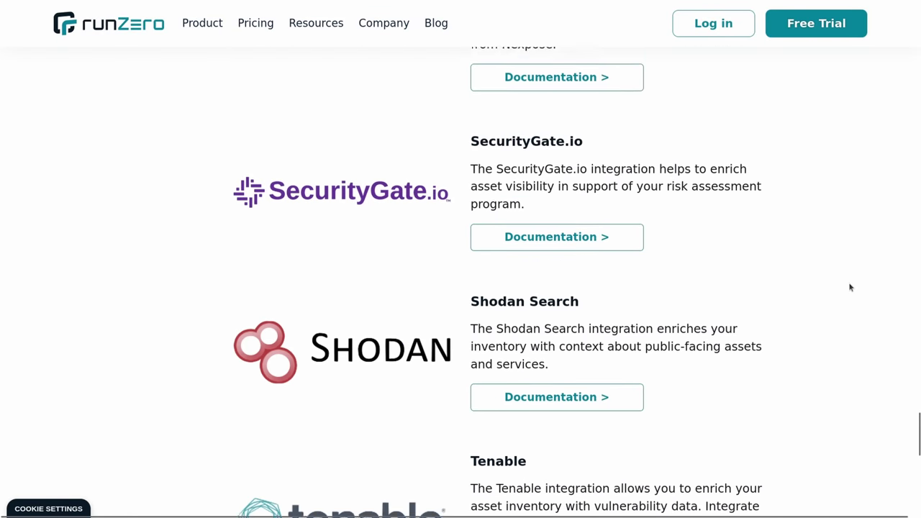
{"action": "scroll", "coordinate": [851, 288], "scroll_direction": "down", "scroll_amount": 4}
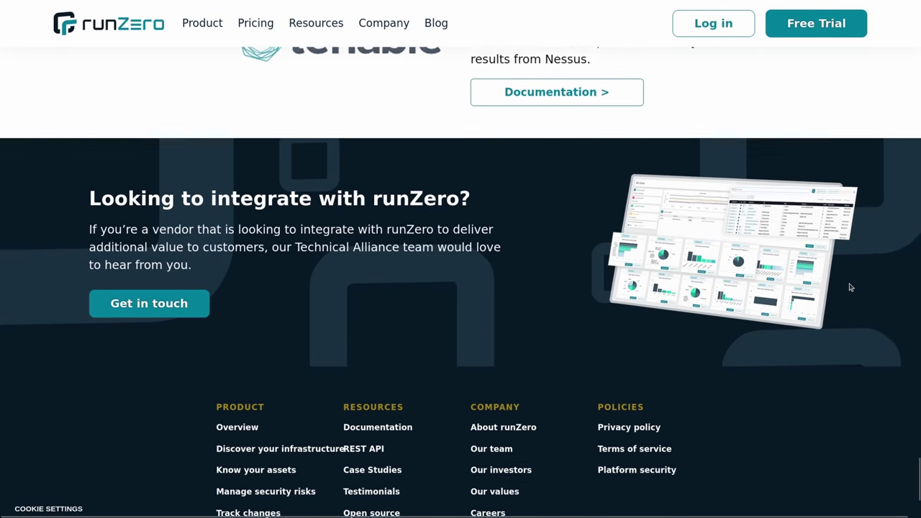
{"action": "scroll", "coordinate": [851, 288], "scroll_direction": "down", "scroll_amount": 1}
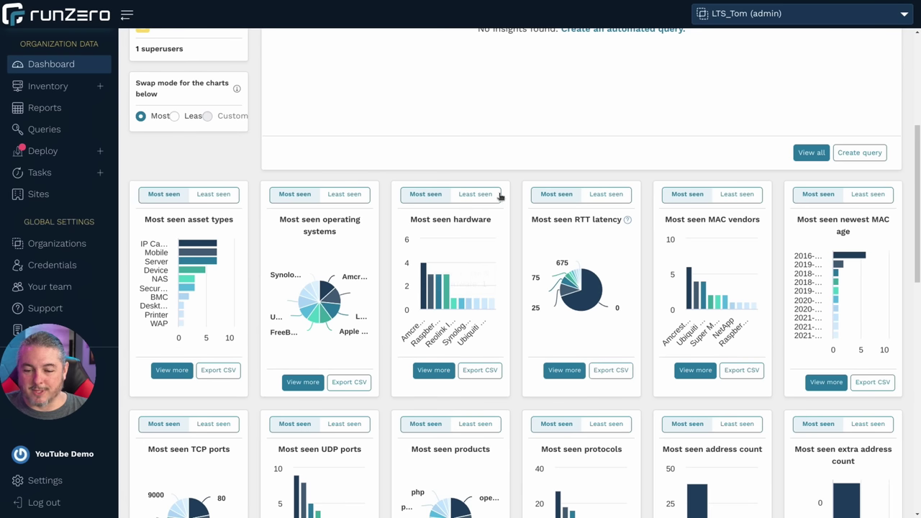
Step: Switch the dashboard's hardware and operating systems charts to least seen and view the full operating systems breakdown
{"action": "left_click", "coordinate": [476, 194]}
{"action": "left_click", "coordinate": [337, 198]}
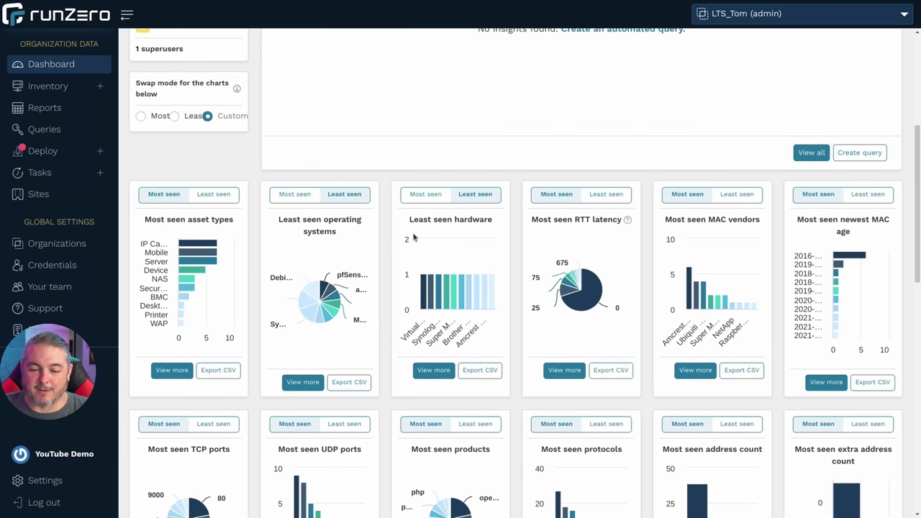
{"action": "left_click", "coordinate": [301, 382]}
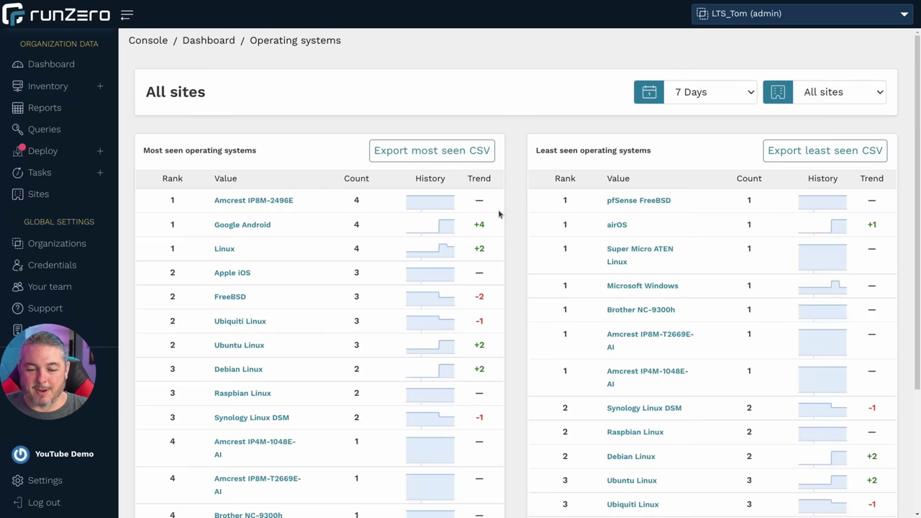
{"action": "scroll", "coordinate": [291, 217], "scroll_direction": "down", "scroll_amount": 5}
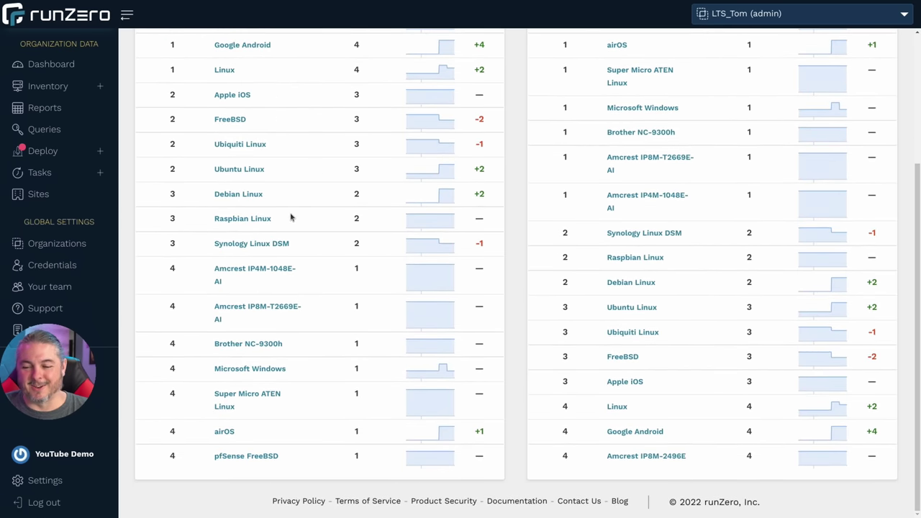
{"action": "scroll", "coordinate": [290, 218], "scroll_direction": "up", "scroll_amount": 5}
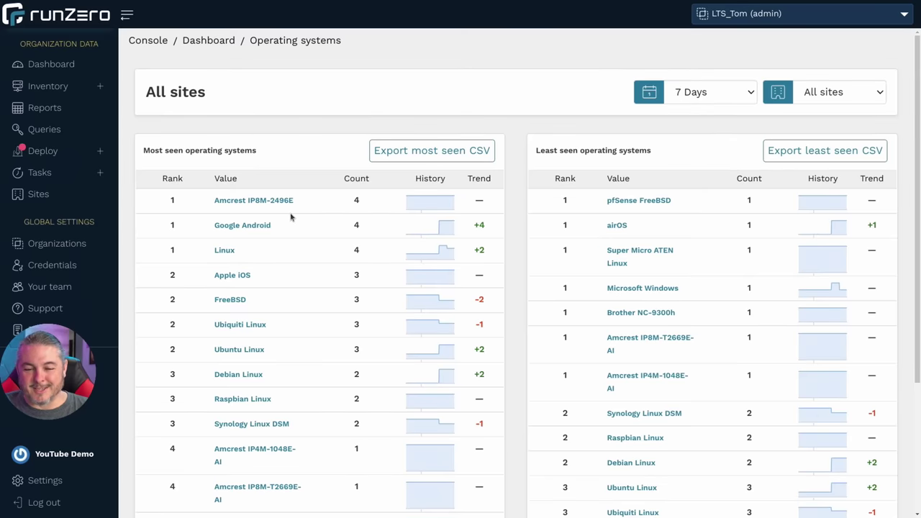
Step: Check the time range and site filter choices for the operating systems breakdown and compare the most and least seen lists
{"action": "left_click", "coordinate": [720, 101]}
{"action": "left_click", "coordinate": [691, 123]}
{"action": "left_click", "coordinate": [833, 100]}
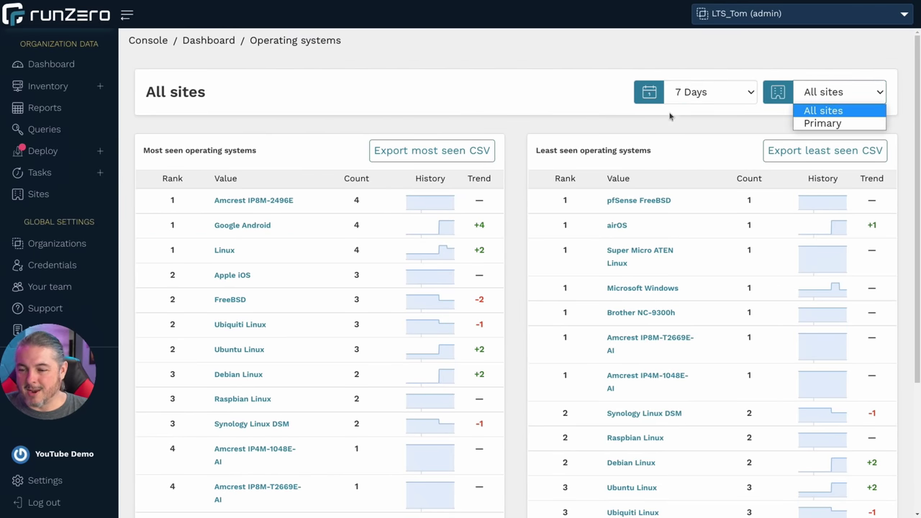
{"action": "left_click", "coordinate": [686, 136]}
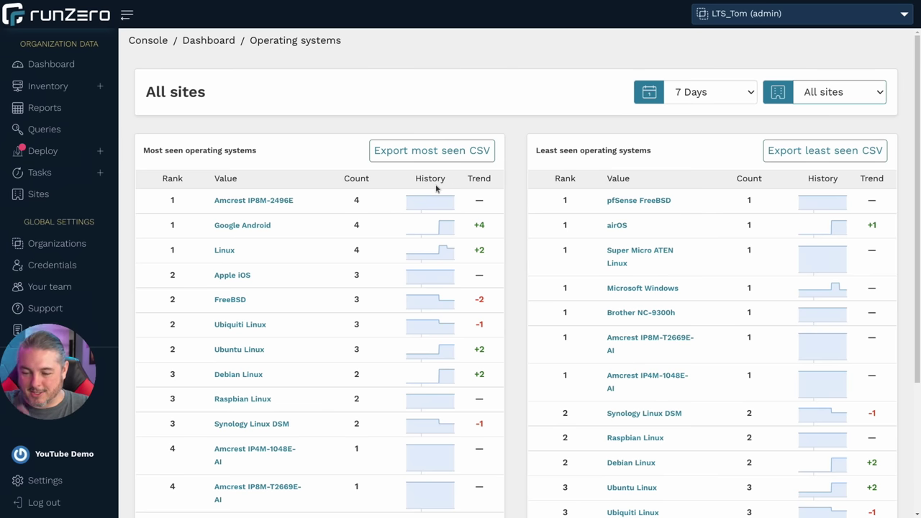
{"action": "scroll", "coordinate": [454, 208], "scroll_direction": "down", "scroll_amount": 3}
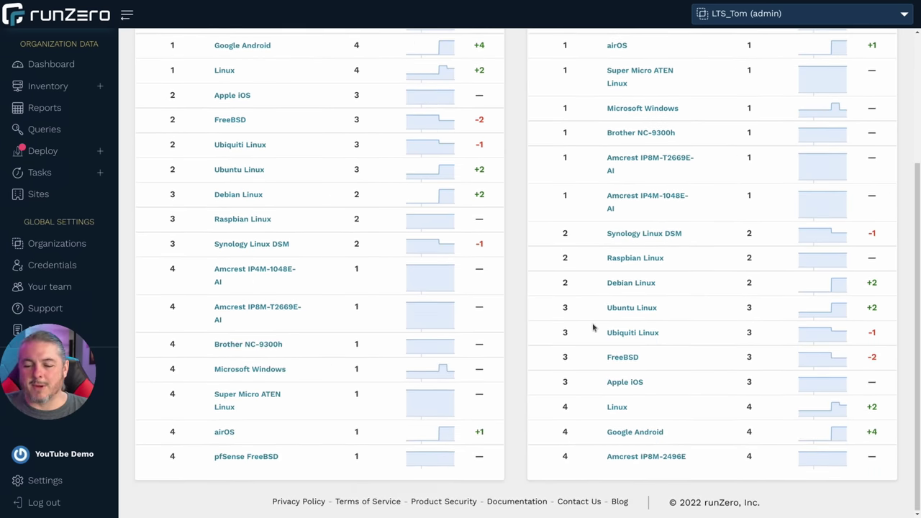
{"action": "scroll", "coordinate": [587, 322], "scroll_direction": "up", "scroll_amount": 3}
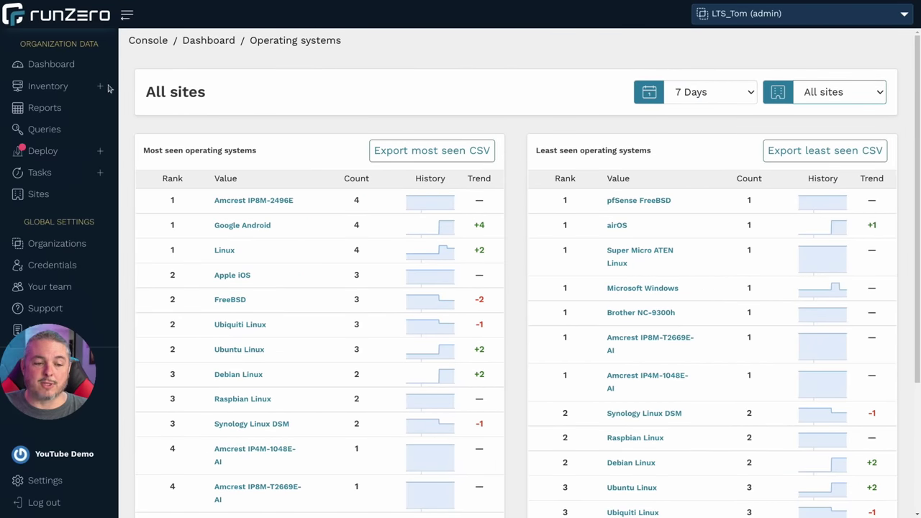
Step: Return to the main dashboard and look over its most seen charts
{"action": "left_click", "coordinate": [37, 64]}
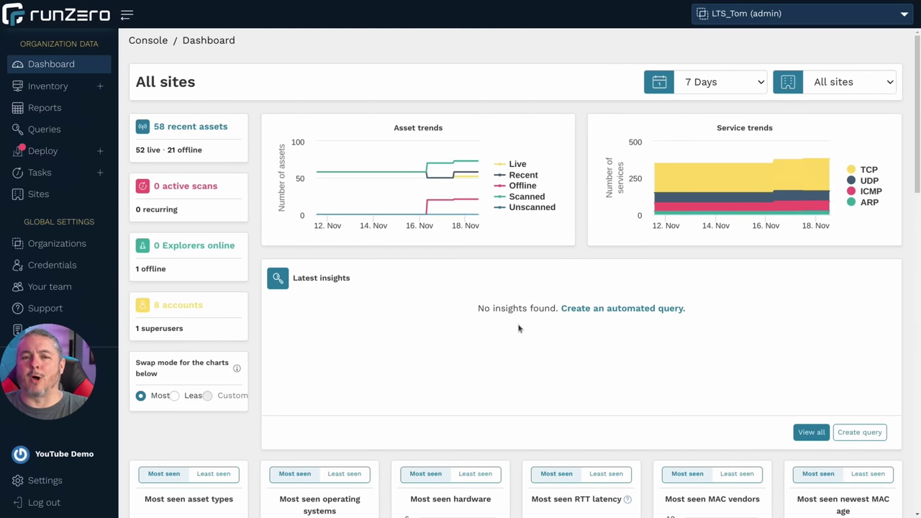
{"action": "scroll", "coordinate": [518, 329], "scroll_direction": "down", "scroll_amount": 4}
{"action": "scroll", "coordinate": [518, 328], "scroll_direction": "up", "scroll_amount": 5}
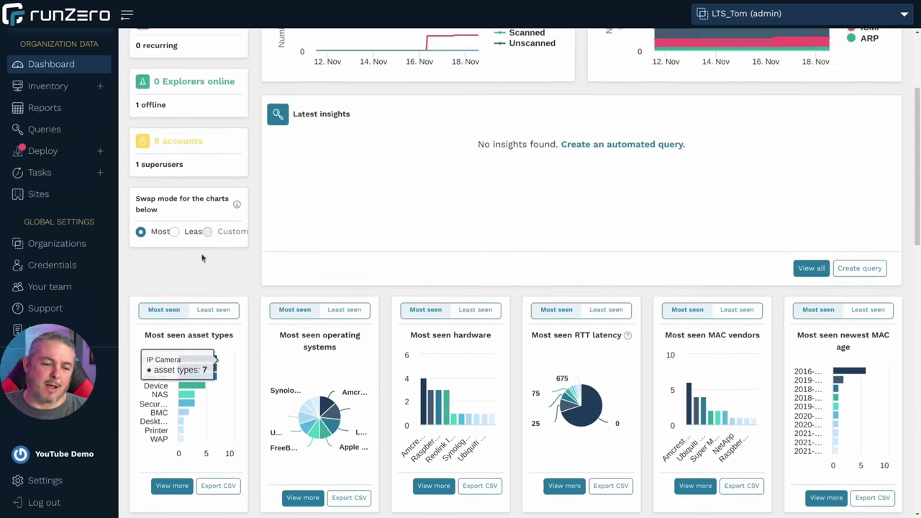
Step: Open the asset inventory and clear the existing firmware query so that all assets are listed
{"action": "mouse_move", "coordinate": [59, 81]}
{"action": "left_click", "coordinate": [50, 106]}
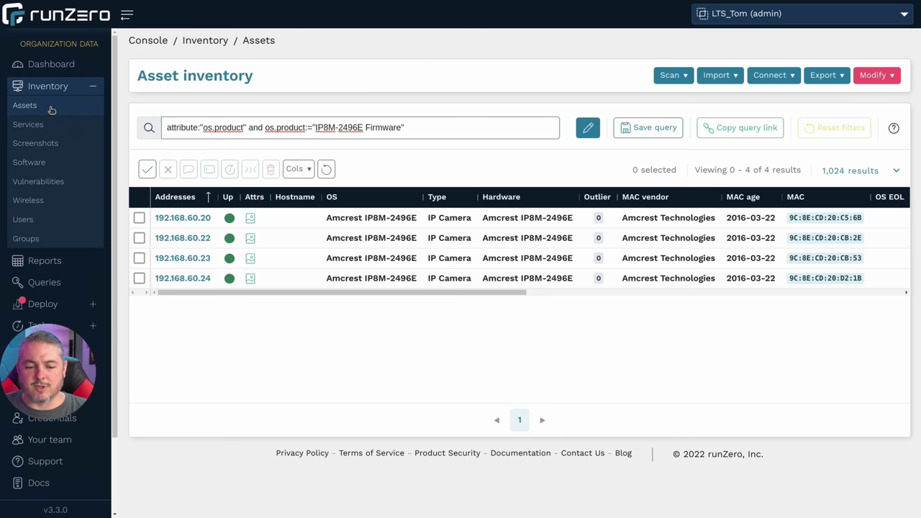
{"action": "left_click_drag", "start_coordinate": [414, 127], "coordinate": [167, 122]}
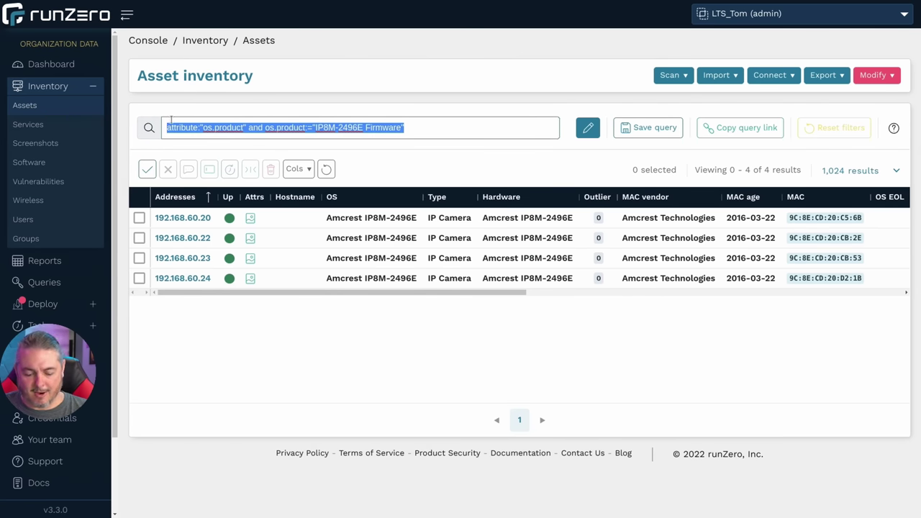
{"action": "key", "text": "BackSpace"}
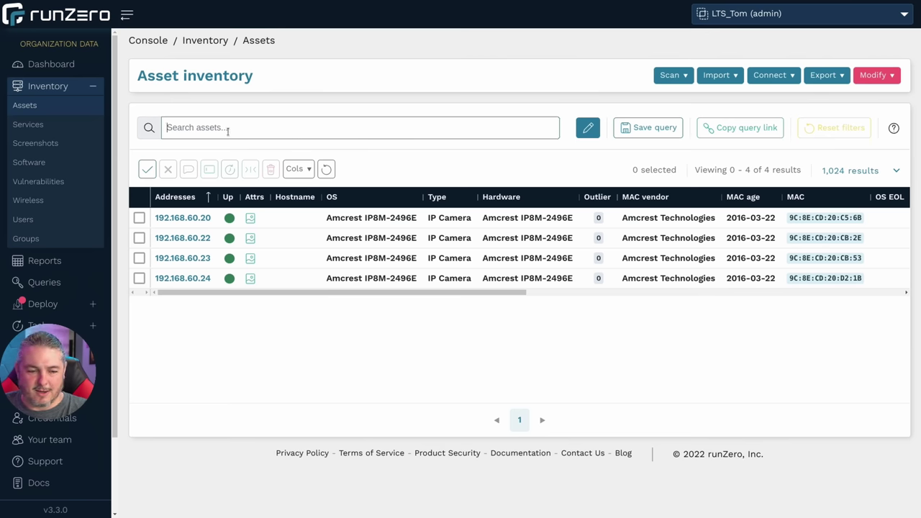
{"action": "key", "text": "Return"}
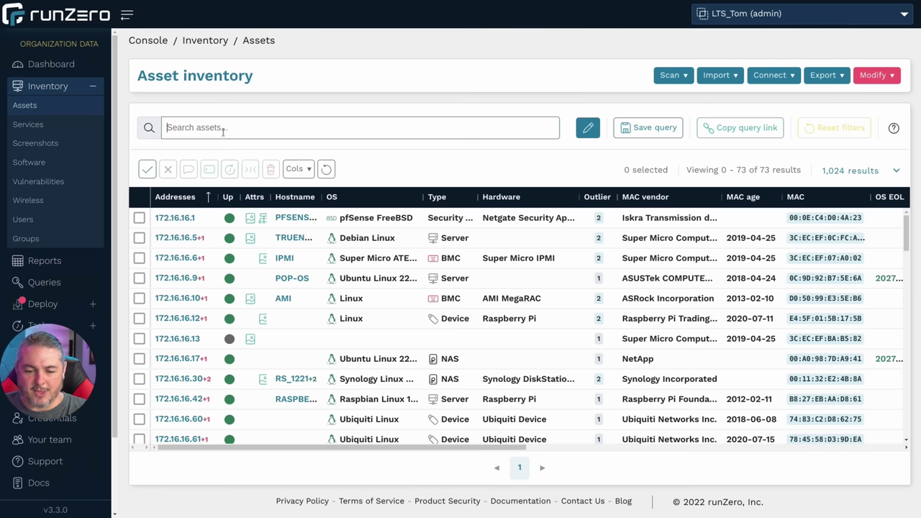
Step: Check the results-per-page choices and browse the full asset list from the pfSense gateway down to the IP cameras
{"action": "left_click", "coordinate": [845, 171]}
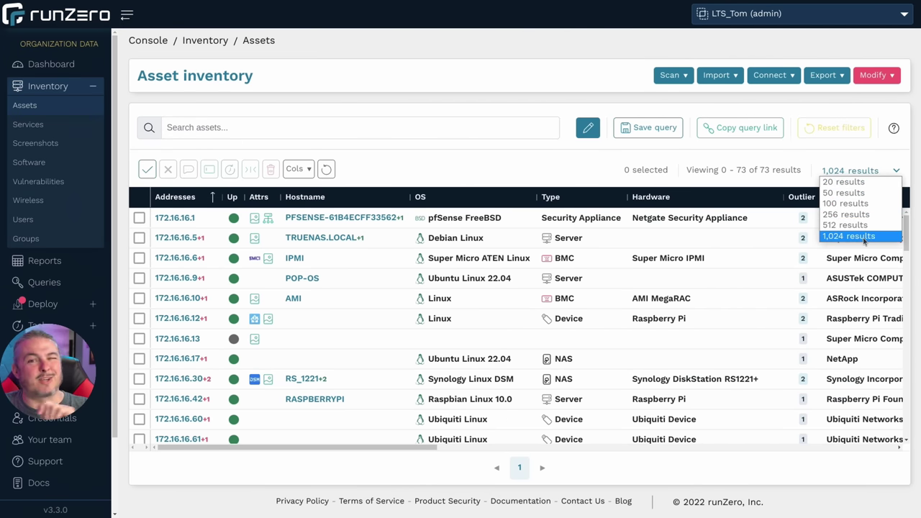
{"action": "left_click", "coordinate": [400, 134]}
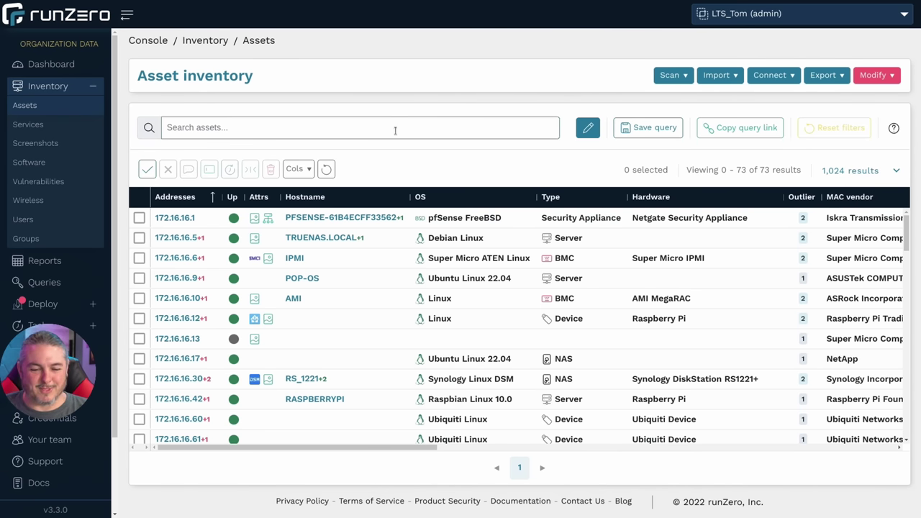
{"action": "scroll", "coordinate": [477, 281], "scroll_direction": "down", "scroll_amount": 3}
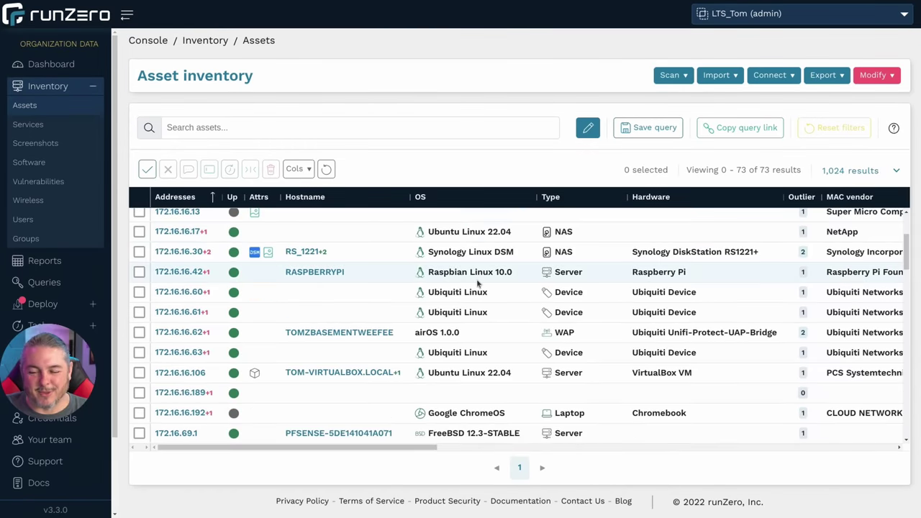
{"action": "scroll", "coordinate": [478, 283], "scroll_direction": "down", "scroll_amount": 2}
{"action": "scroll", "coordinate": [479, 282], "scroll_direction": "up", "scroll_amount": 5}
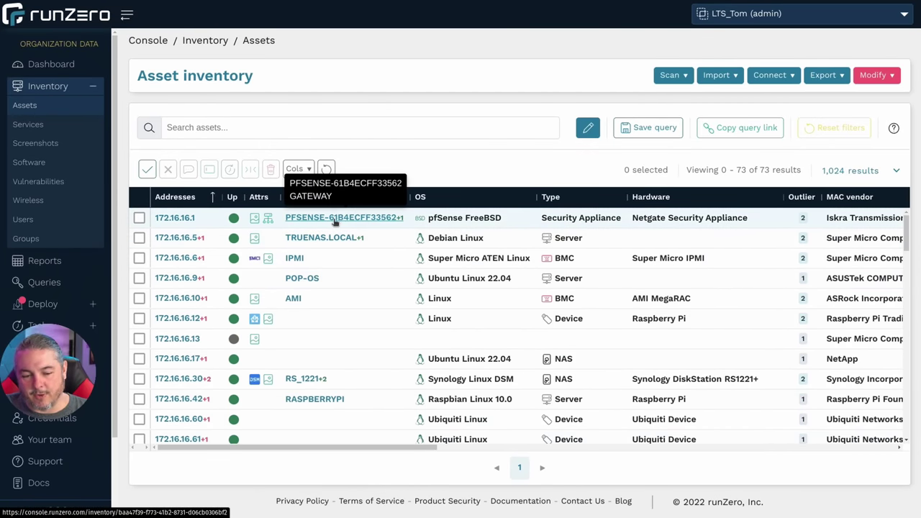
{"action": "scroll", "coordinate": [362, 288], "scroll_direction": "down", "scroll_amount": 15}
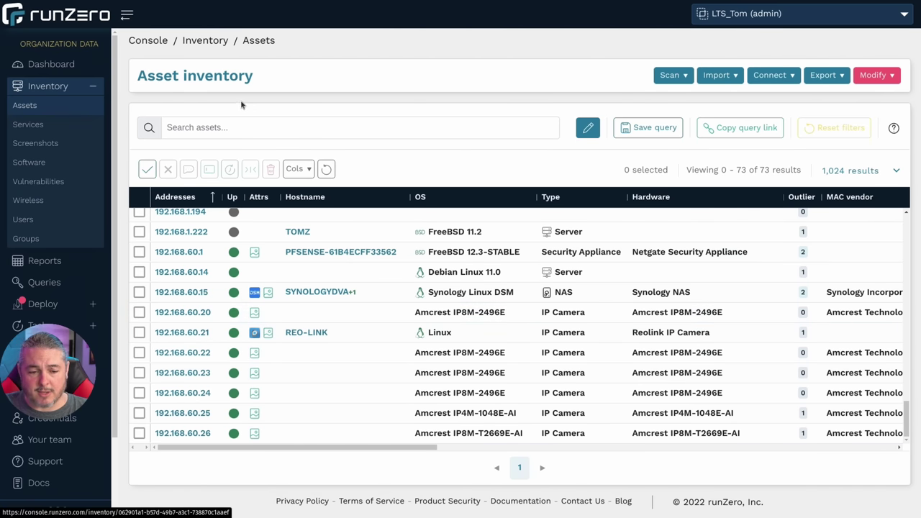
Step: Search the asset inventory for "amcrest"
{"action": "left_click", "coordinate": [217, 128]}
{"action": "type", "text": "amcrest"}
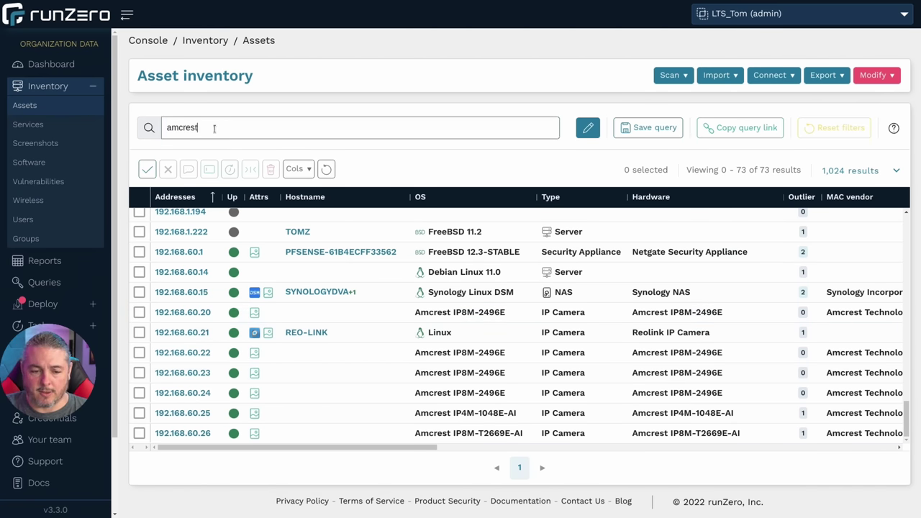
{"action": "key", "text": "Return"}
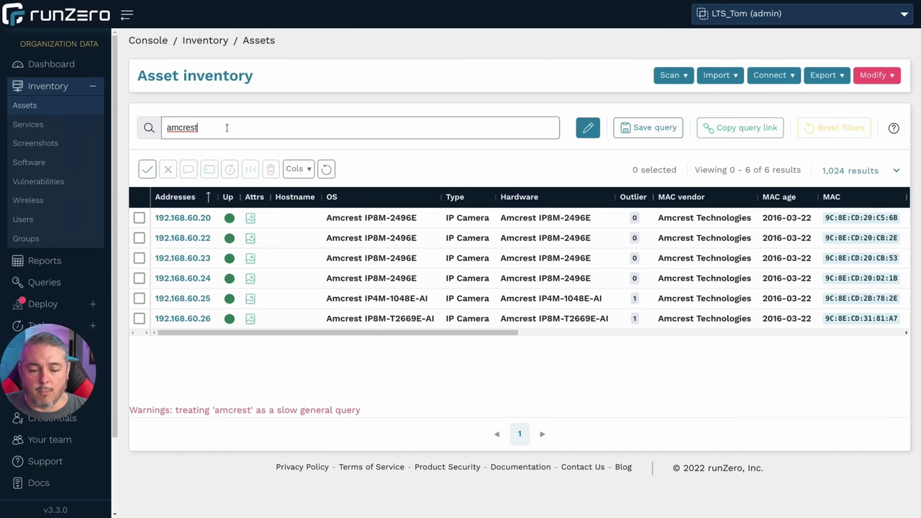
{"action": "double_click", "coordinate": [226, 127]}
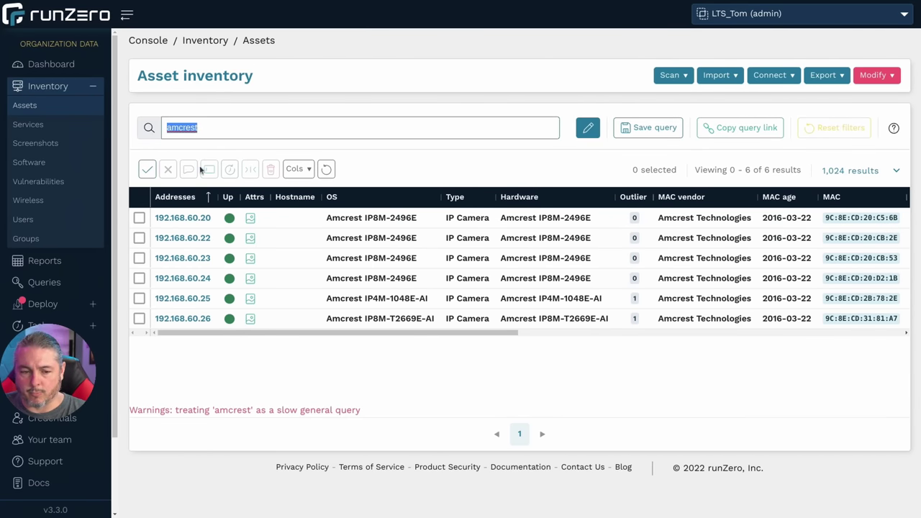
Step: Open the asset 192.168.60.20 and search the inventory for all assets sharing its hw.product value, IP8M-2496E
{"action": "left_click", "coordinate": [173, 217]}
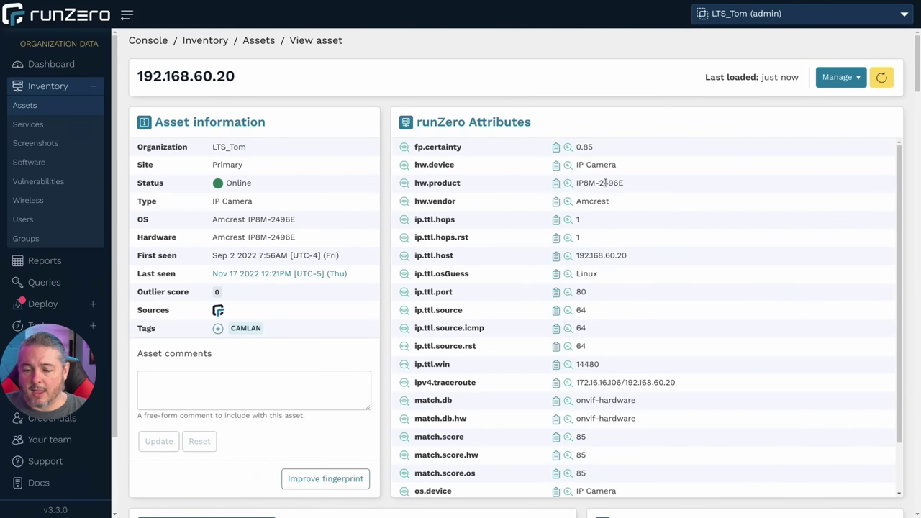
{"action": "scroll", "coordinate": [606, 186], "scroll_direction": "down", "scroll_amount": 2}
{"action": "scroll", "coordinate": [605, 187], "scroll_direction": "up", "scroll_amount": 2}
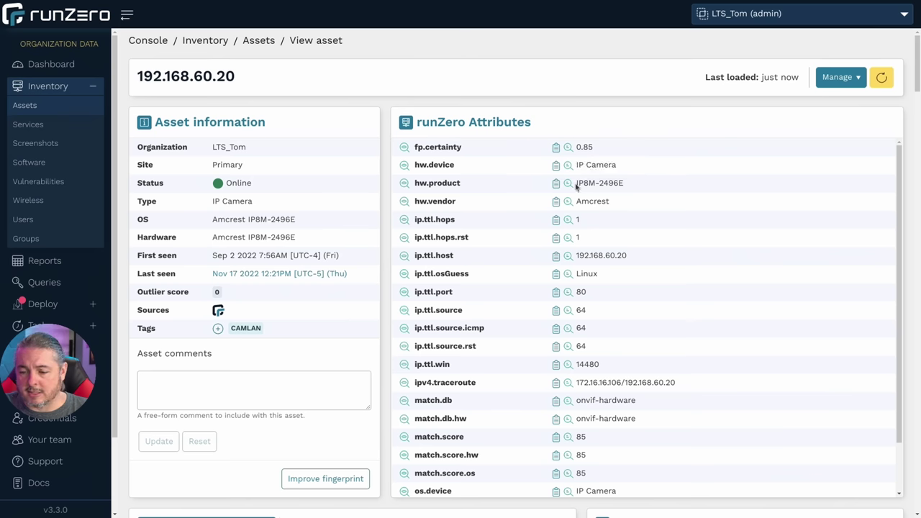
{"action": "left_click_drag", "start_coordinate": [576, 186], "coordinate": [632, 193]}
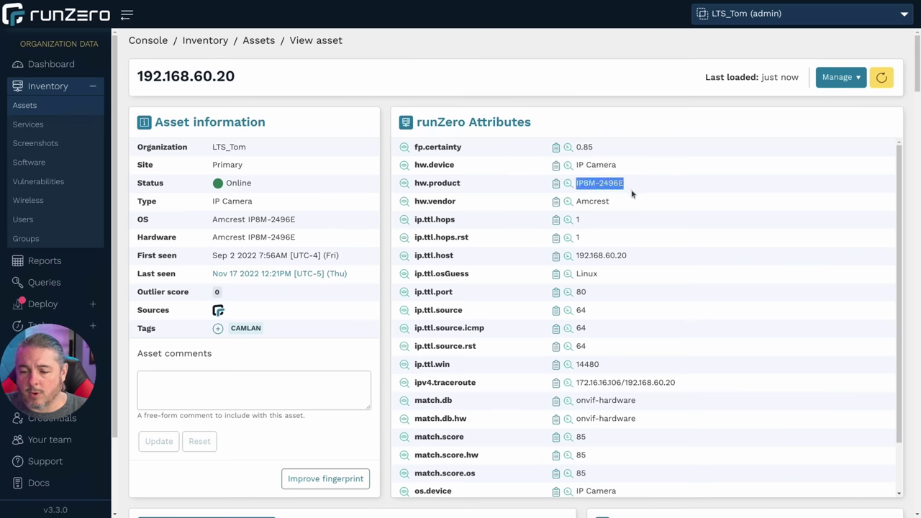
{"action": "left_click", "coordinate": [569, 184]}
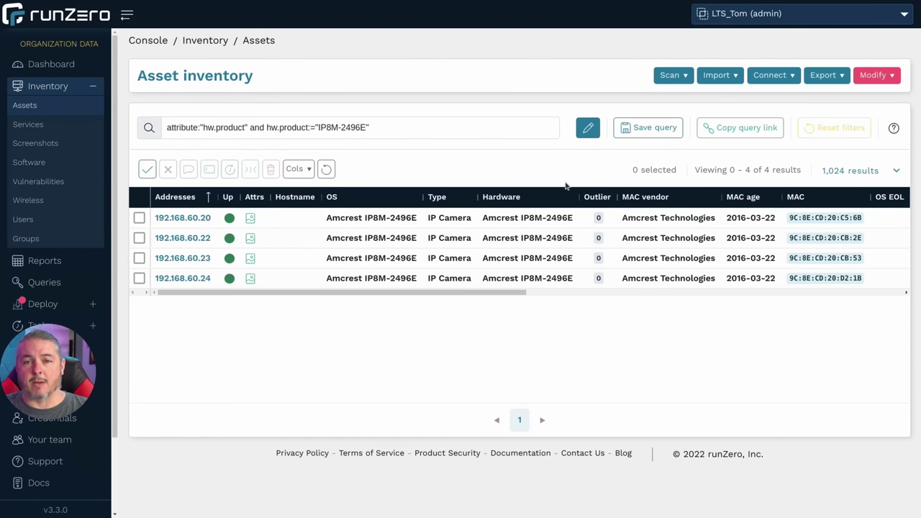
Step: Reopen the asset 192.168.60.20 from the filtered list and examine its hardware vendor attribute
{"action": "left_click", "coordinate": [393, 125]}
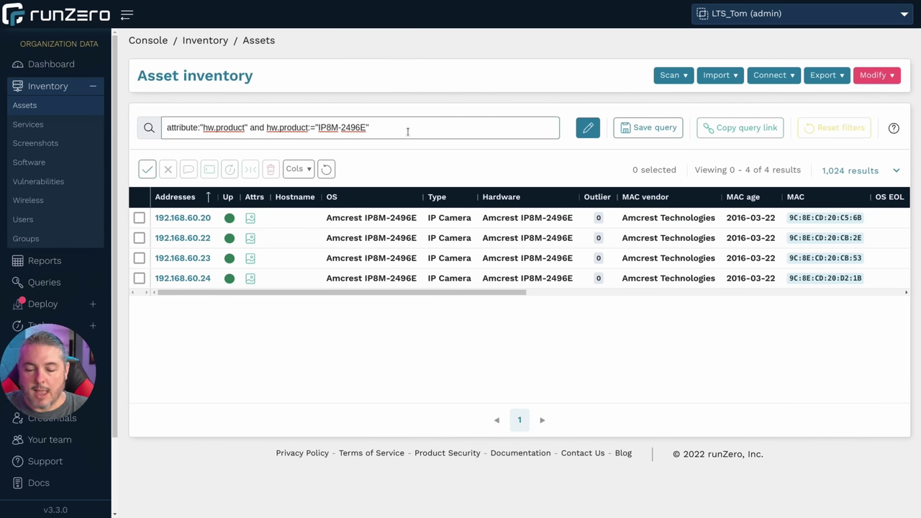
{"action": "left_click", "coordinate": [201, 217]}
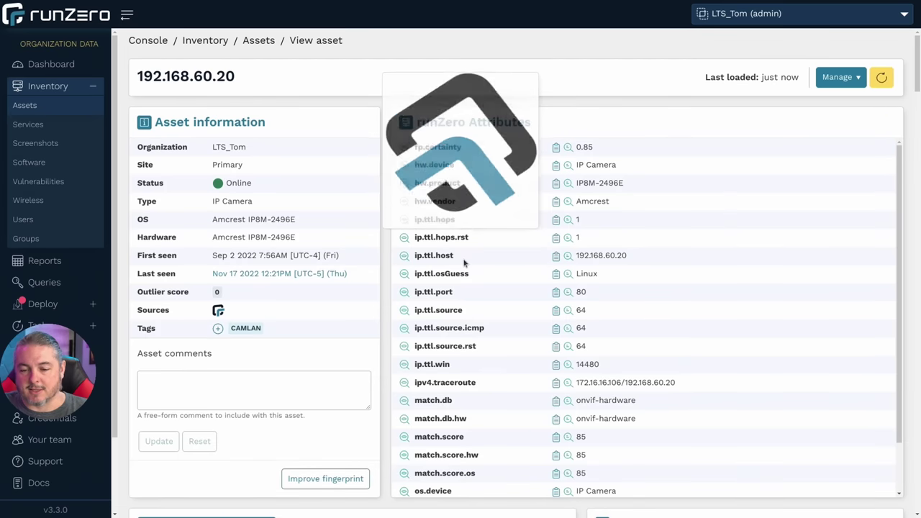
{"action": "scroll", "coordinate": [464, 263], "scroll_direction": "down", "scroll_amount": 1}
{"action": "scroll", "coordinate": [465, 264], "scroll_direction": "up", "scroll_amount": 1}
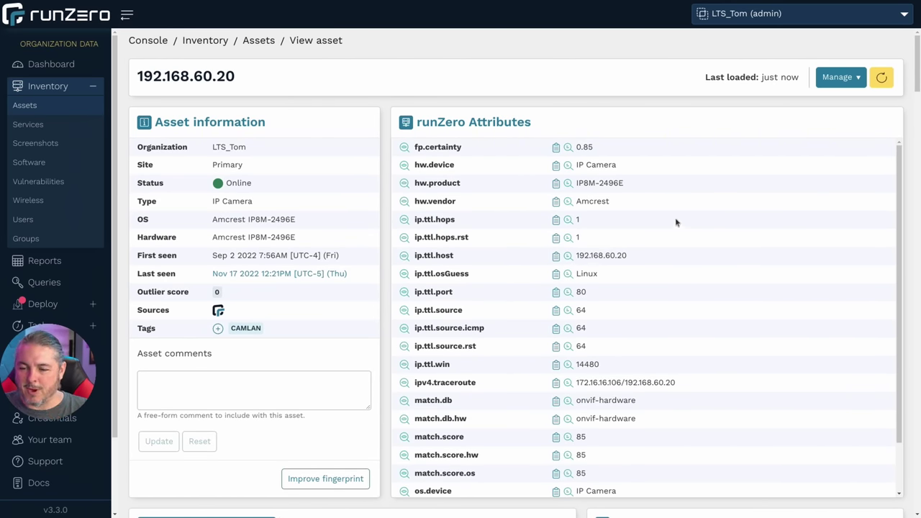
{"action": "left_click_drag", "start_coordinate": [612, 203], "coordinate": [573, 206]}
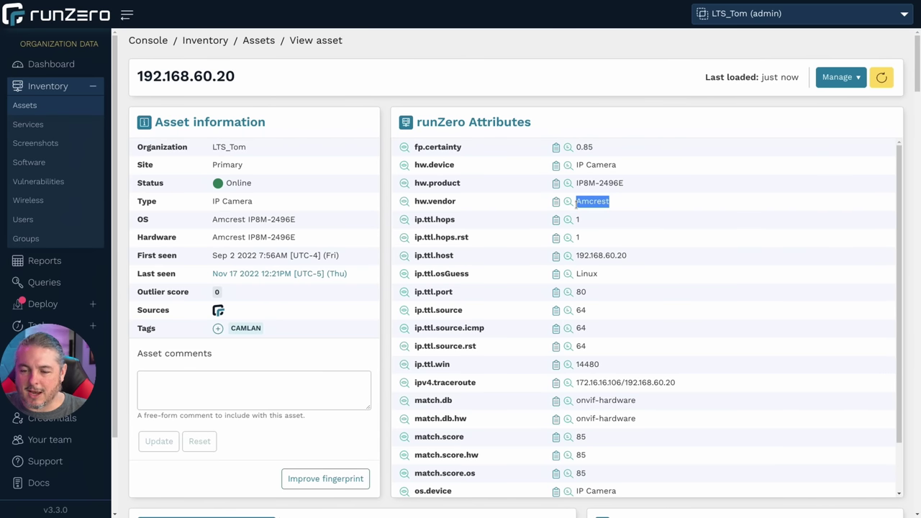
{"action": "left_click", "coordinate": [629, 215]}
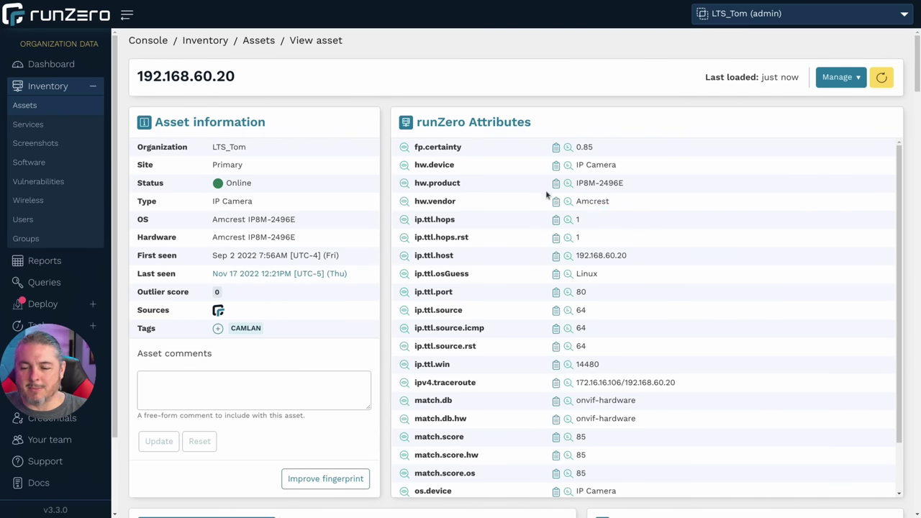
Step: Review the camera's remaining runZero attributes and its vulnerabilities and software sections, then return to the asset overview
{"action": "scroll", "coordinate": [549, 198], "scroll_direction": "down", "scroll_amount": 2}
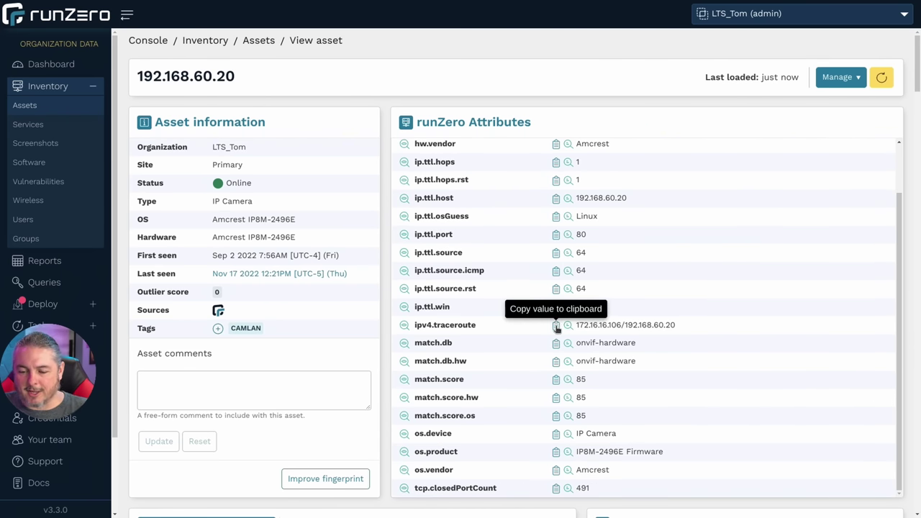
{"action": "scroll", "coordinate": [551, 328], "scroll_direction": "down", "scroll_amount": 5}
{"action": "scroll", "coordinate": [545, 328], "scroll_direction": "up", "scroll_amount": 5}
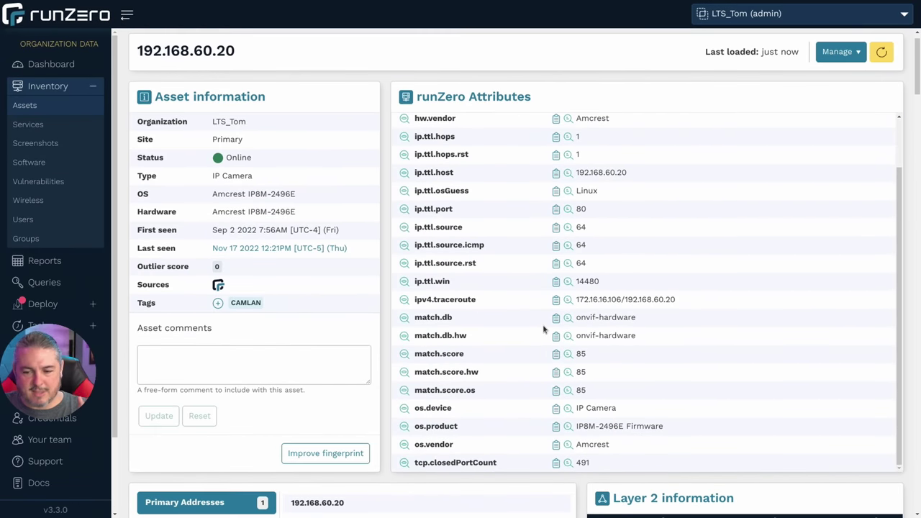
{"action": "scroll", "coordinate": [538, 324], "scroll_direction": "down", "scroll_amount": 8}
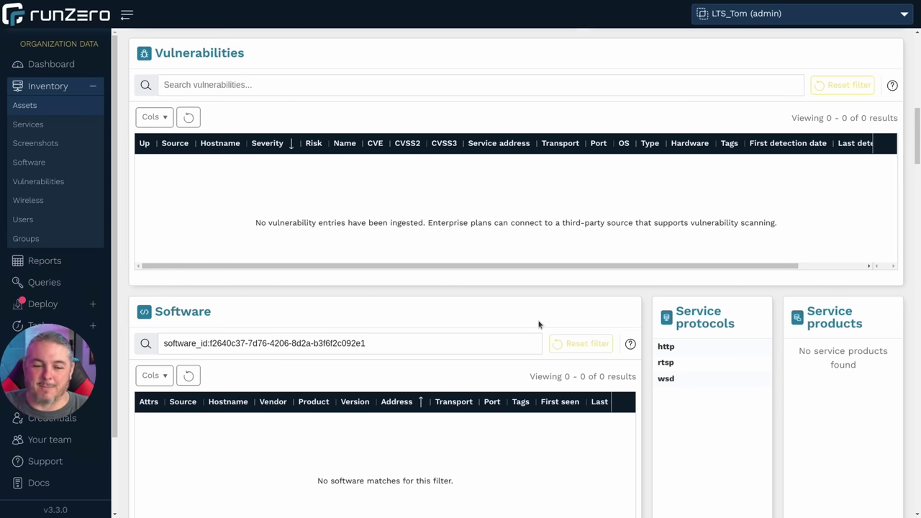
{"action": "scroll", "coordinate": [539, 324], "scroll_direction": "down", "scroll_amount": 5}
{"action": "scroll", "coordinate": [538, 325], "scroll_direction": "up", "scroll_amount": 12}
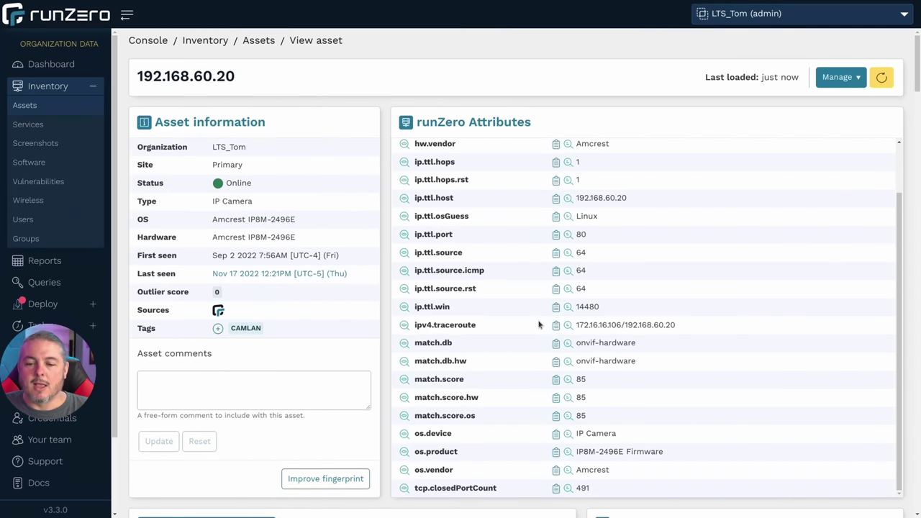
{"action": "scroll", "coordinate": [539, 324], "scroll_direction": "up", "scroll_amount": 2}
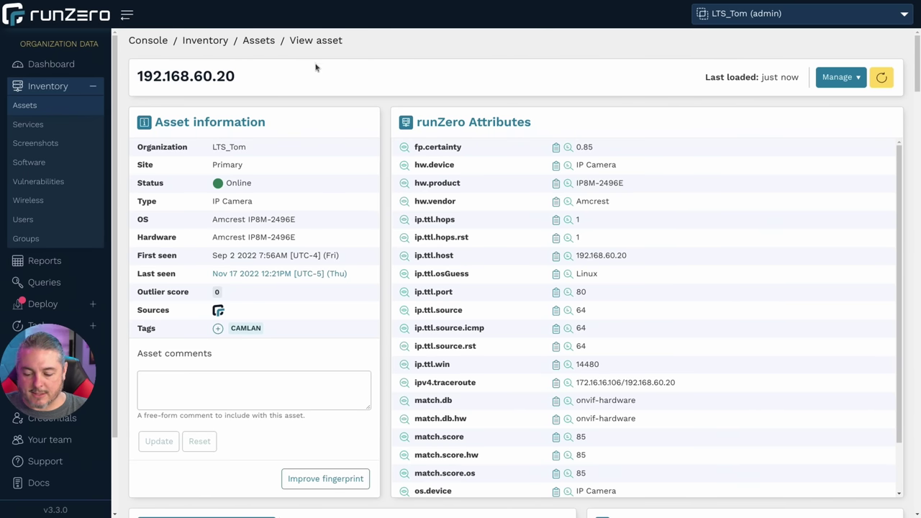
Step: Leave full screen to inspect the asset page's unique URL, then return to full screen
{"action": "key", "text": "F11"}
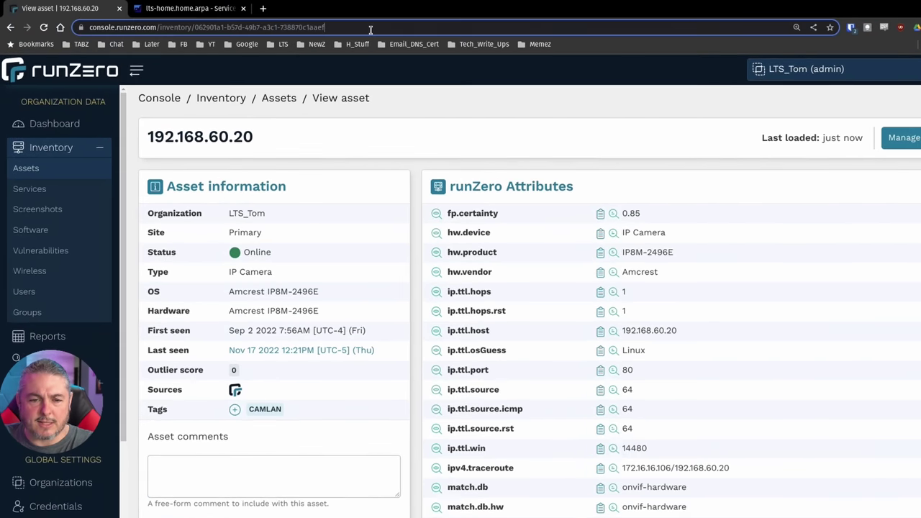
{"action": "left_click", "coordinate": [349, 25]}
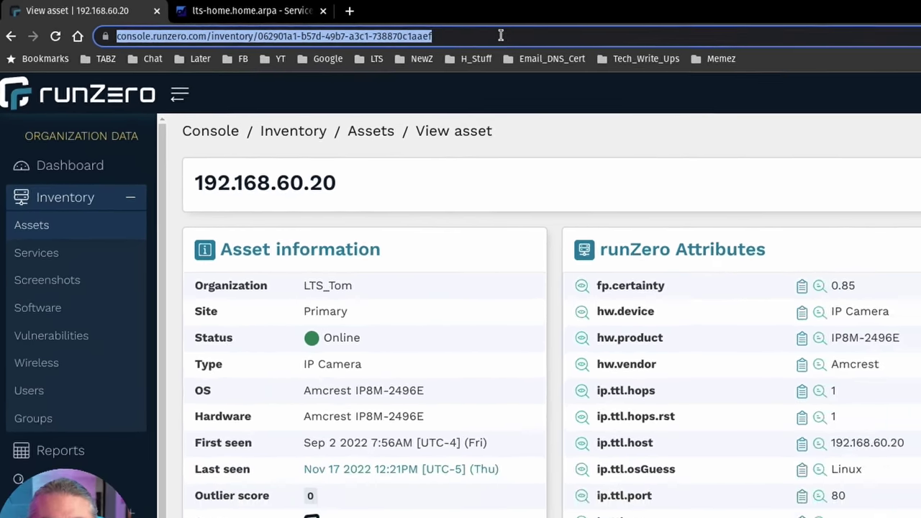
{"action": "key", "text": "F11"}
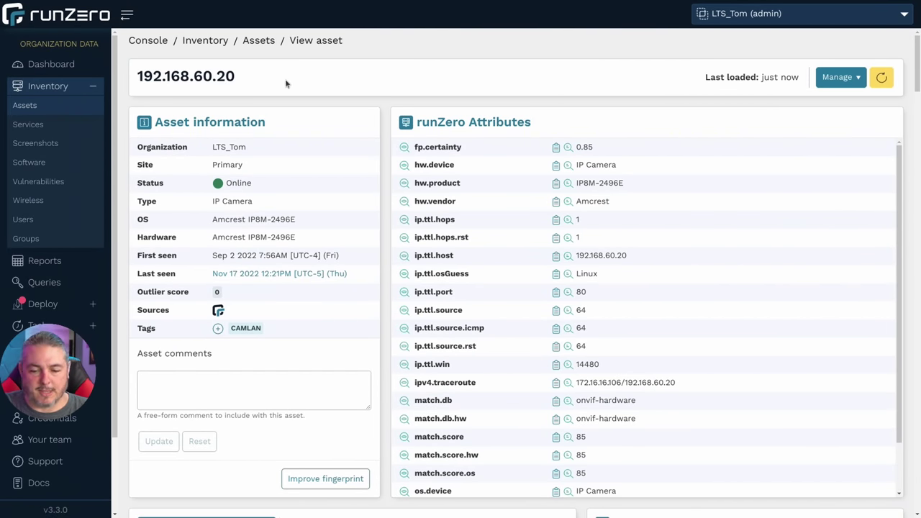
Step: Review the software, service protocols and service products sections of the camera asset 192.168.60.20
{"action": "scroll", "coordinate": [376, 159], "scroll_direction": "down", "scroll_amount": 10}
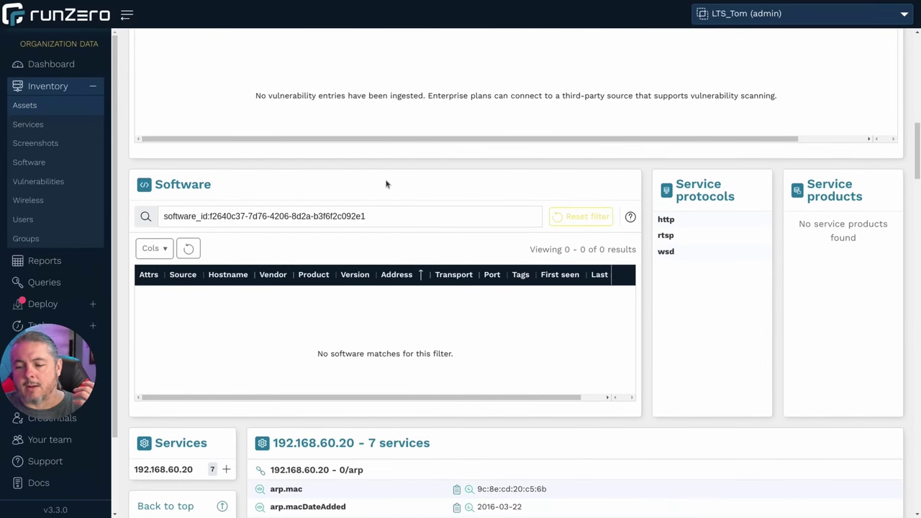
{"action": "scroll", "coordinate": [684, 211], "scroll_direction": "down", "scroll_amount": 4}
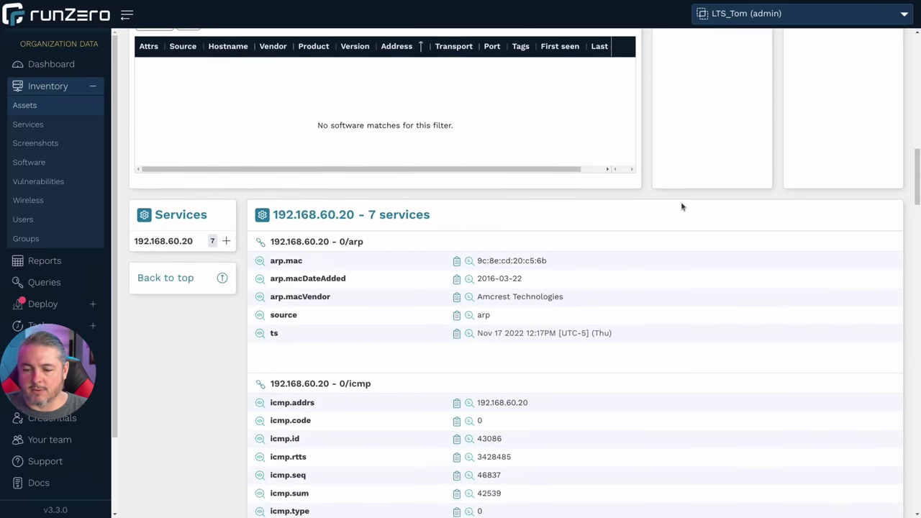
{"action": "scroll", "coordinate": [682, 208], "scroll_direction": "up", "scroll_amount": 4}
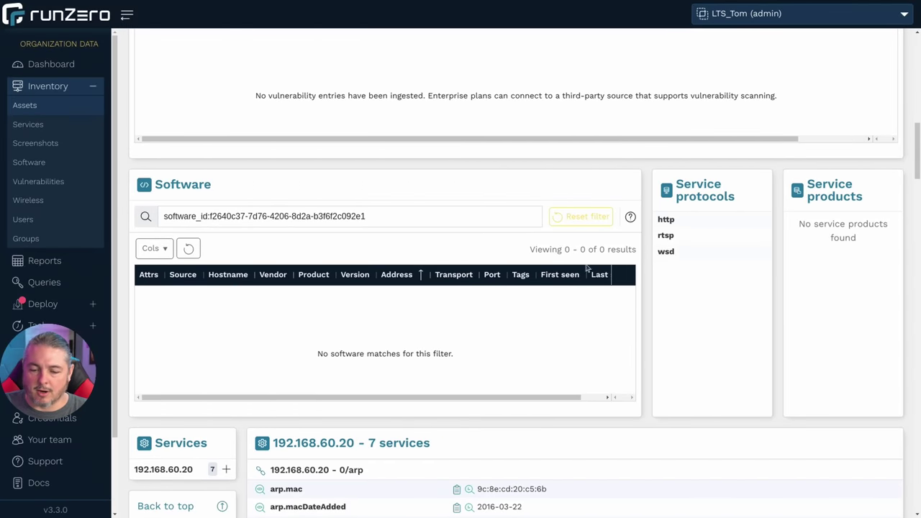
{"action": "scroll", "coordinate": [504, 271], "scroll_direction": "down", "scroll_amount": 4}
{"action": "scroll", "coordinate": [449, 255], "scroll_direction": "up", "scroll_amount": 4}
{"action": "left_click", "coordinate": [374, 236]}
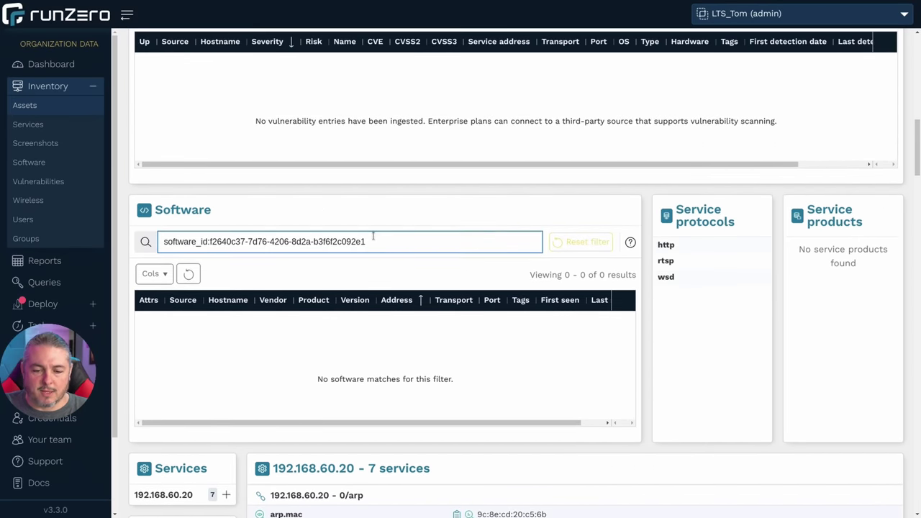
Step: Examine the camera's service details from ARP and ICMP through its open ports, including the captured web login screenshot on 80/tcp
{"action": "scroll", "coordinate": [378, 241], "scroll_direction": "down", "scroll_amount": 5}
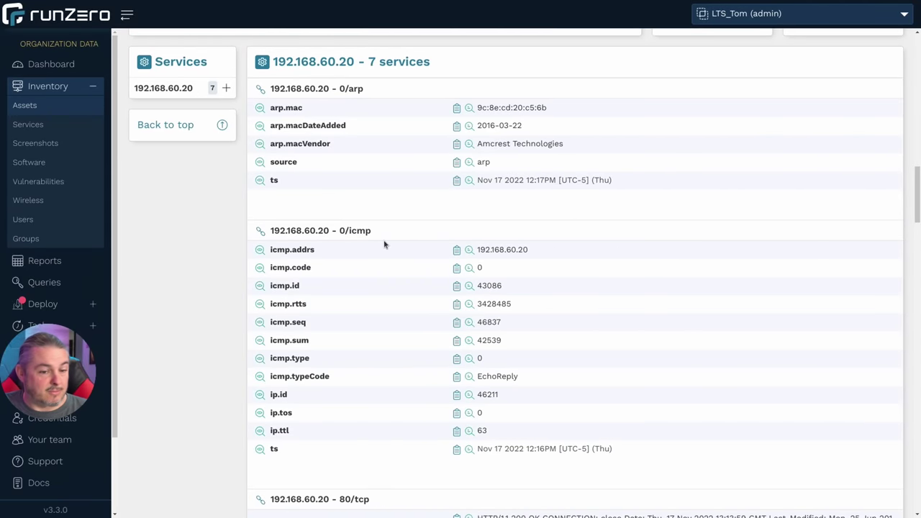
{"action": "scroll", "coordinate": [385, 245], "scroll_direction": "down", "scroll_amount": 5}
{"action": "scroll", "coordinate": [385, 245], "scroll_direction": "down", "scroll_amount": 1}
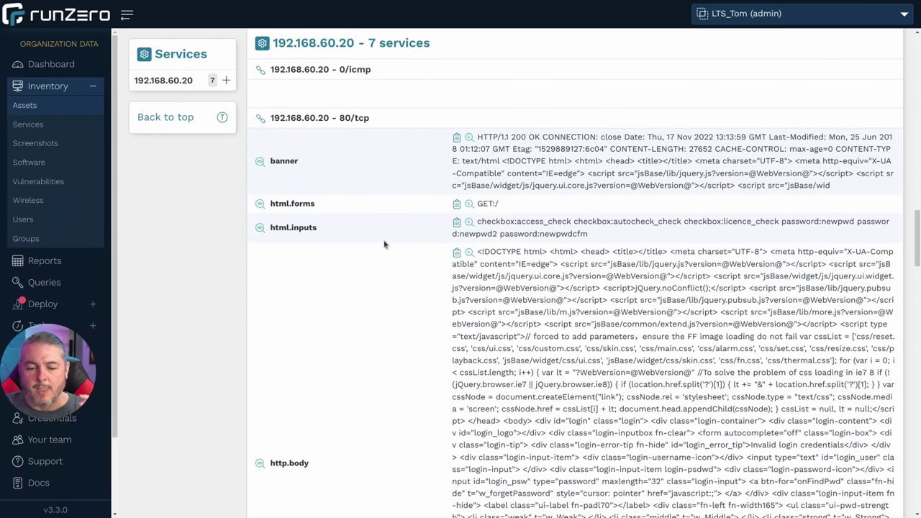
{"action": "scroll", "coordinate": [384, 246], "scroll_direction": "down", "scroll_amount": 15}
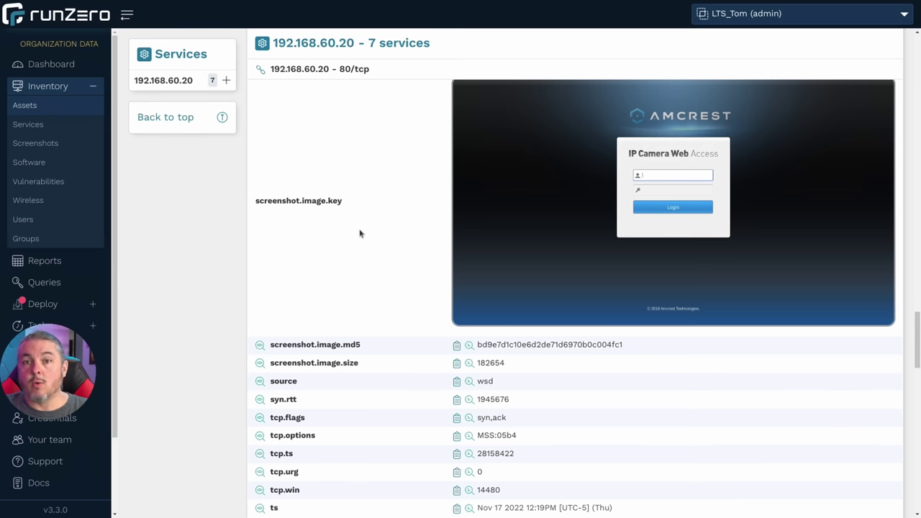
{"action": "scroll", "coordinate": [421, 233], "scroll_direction": "up", "scroll_amount": 1}
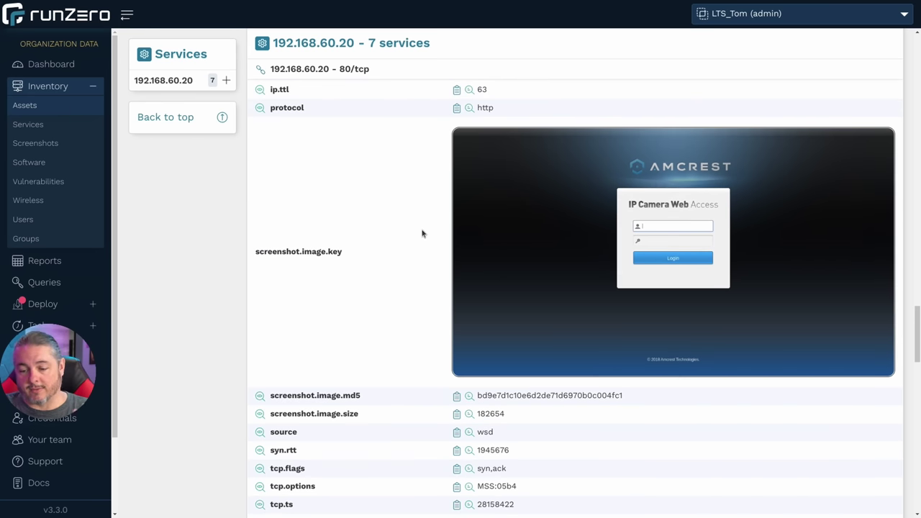
{"action": "scroll", "coordinate": [422, 234], "scroll_direction": "up", "scroll_amount": 2}
{"action": "scroll", "coordinate": [422, 234], "scroll_direction": "down", "scroll_amount": 10}
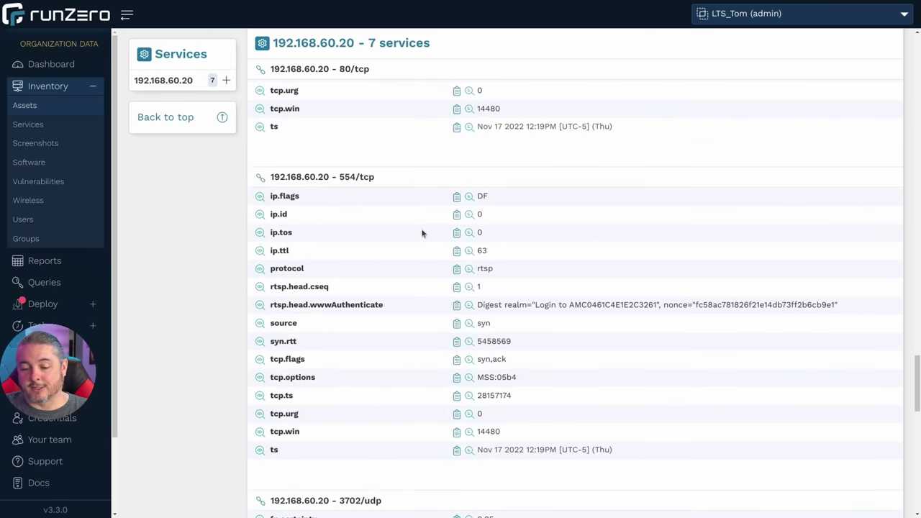
{"action": "scroll", "coordinate": [423, 233], "scroll_direction": "down", "scroll_amount": 10}
{"action": "scroll", "coordinate": [423, 233], "scroll_direction": "up", "scroll_amount": 14}
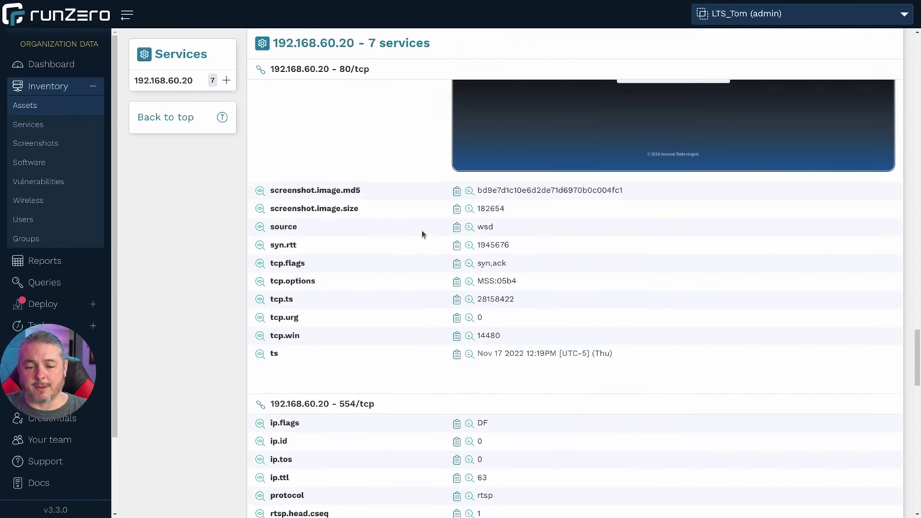
{"action": "scroll", "coordinate": [423, 233], "scroll_direction": "up", "scroll_amount": 8}
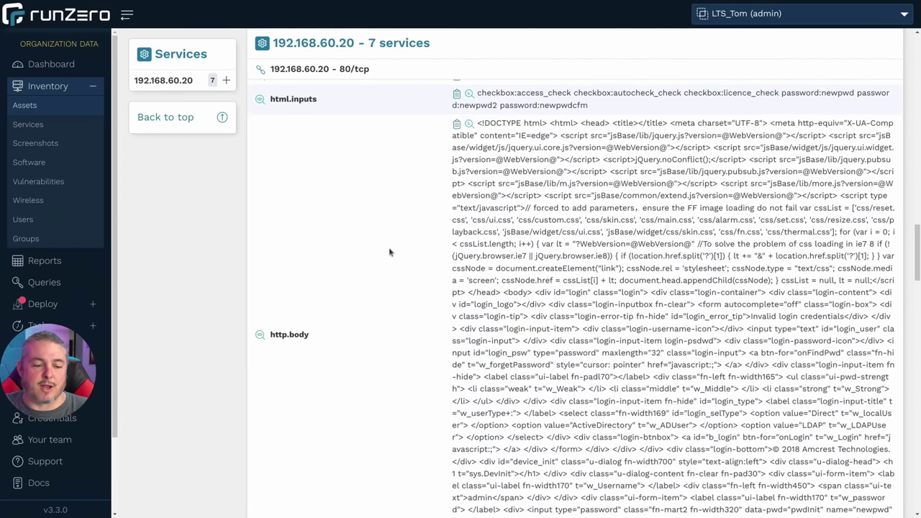
Step: Open the screenshot inventory and browse the captured web interfaces down to the 192.168.1.13 printer entries
{"action": "left_click", "coordinate": [57, 146]}
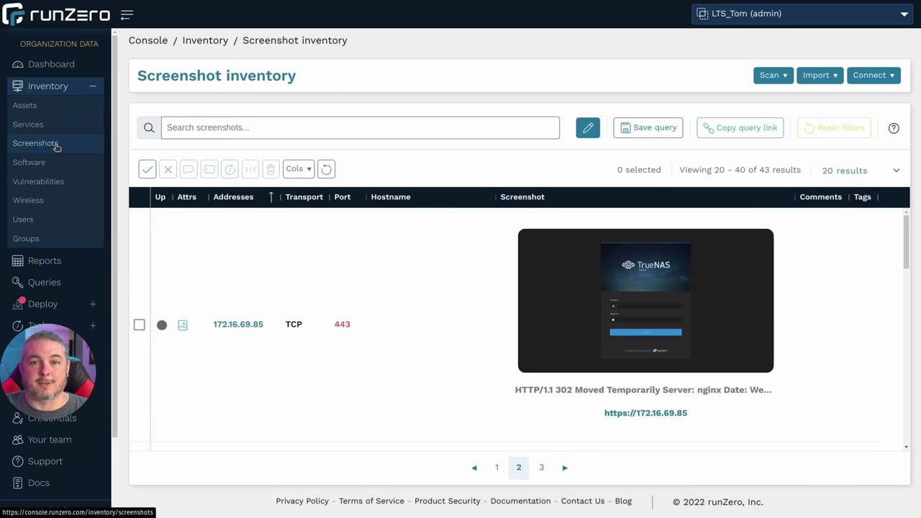
{"action": "scroll", "coordinate": [330, 215], "scroll_direction": "down", "scroll_amount": 10}
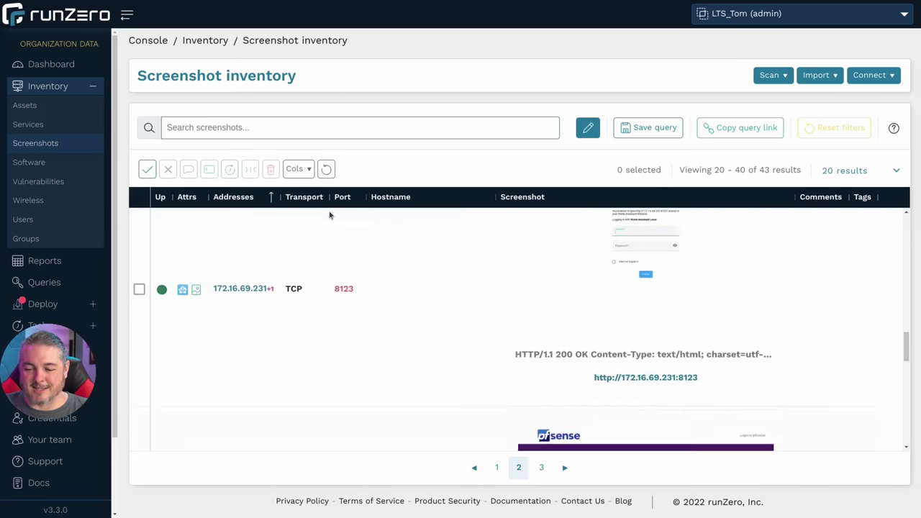
{"action": "scroll", "coordinate": [330, 216], "scroll_direction": "down", "scroll_amount": 5}
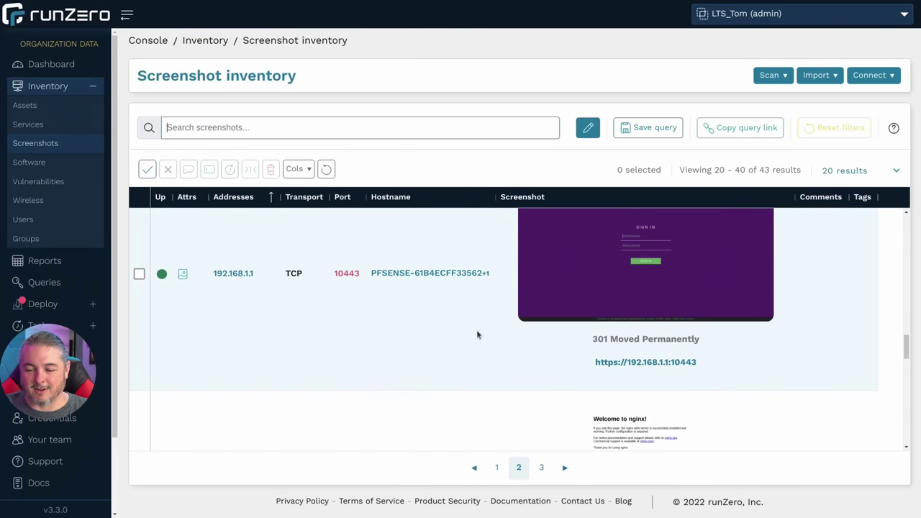
{"action": "scroll", "coordinate": [477, 334], "scroll_direction": "up", "scroll_amount": 2}
{"action": "scroll", "coordinate": [360, 317], "scroll_direction": "down", "scroll_amount": 6}
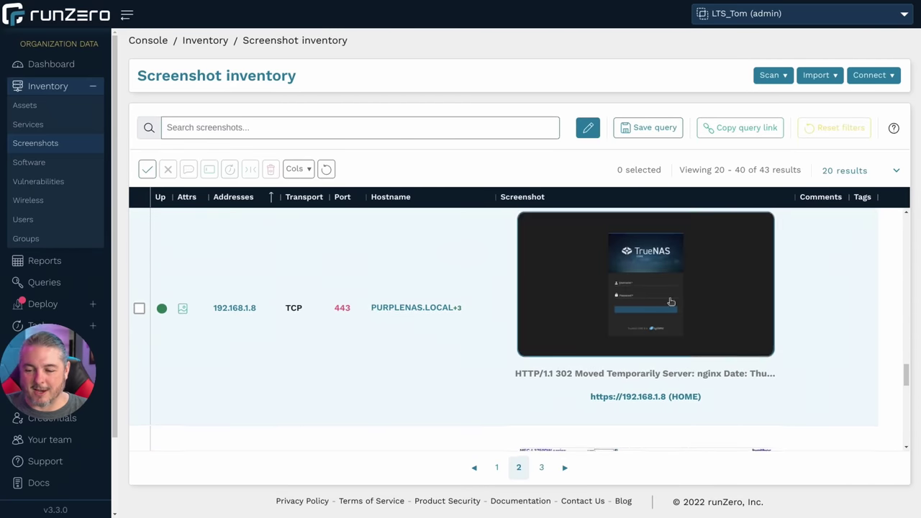
{"action": "scroll", "coordinate": [529, 293], "scroll_direction": "down", "scroll_amount": 4}
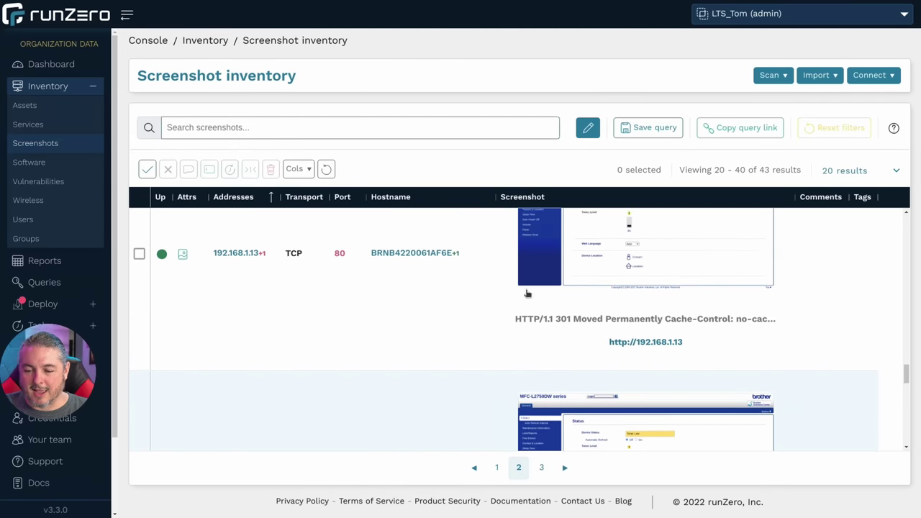
Step: View the enlarged screenshot of the Brother printer 192.168.1.13 on port 443, and close it again
{"action": "scroll", "coordinate": [527, 294], "scroll_direction": "up", "scroll_amount": 1}
{"action": "scroll", "coordinate": [424, 338], "scroll_direction": "down", "scroll_amount": 3}
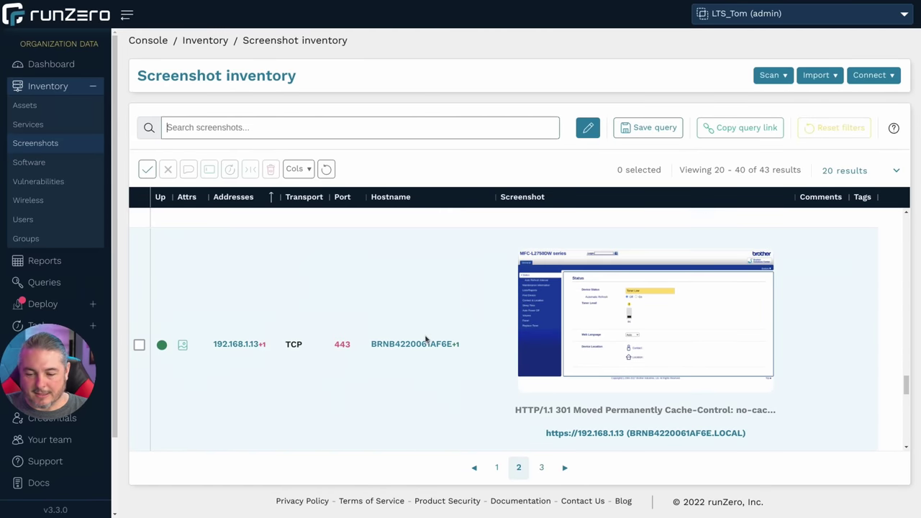
{"action": "scroll", "coordinate": [425, 337], "scroll_direction": "up", "scroll_amount": 3}
{"action": "scroll", "coordinate": [425, 337], "scroll_direction": "down", "scroll_amount": 3}
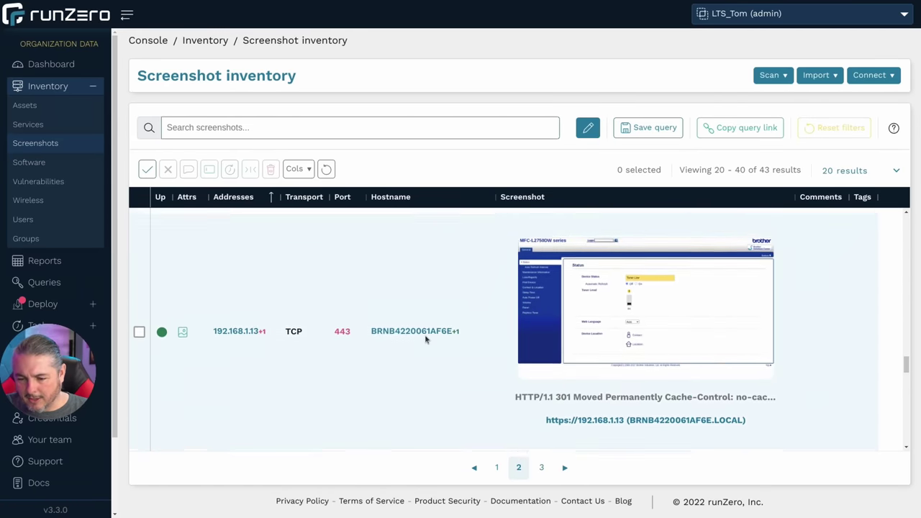
{"action": "left_click", "coordinate": [648, 353]}
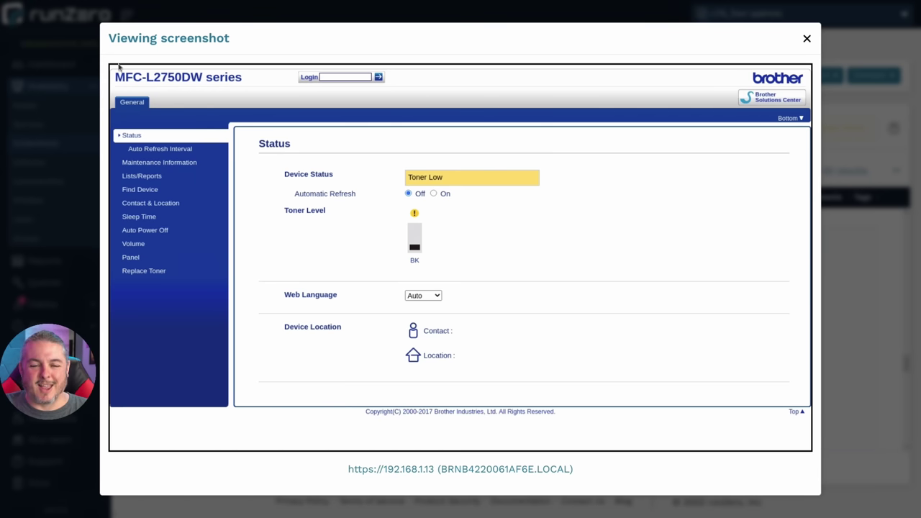
{"action": "left_click", "coordinate": [807, 38]}
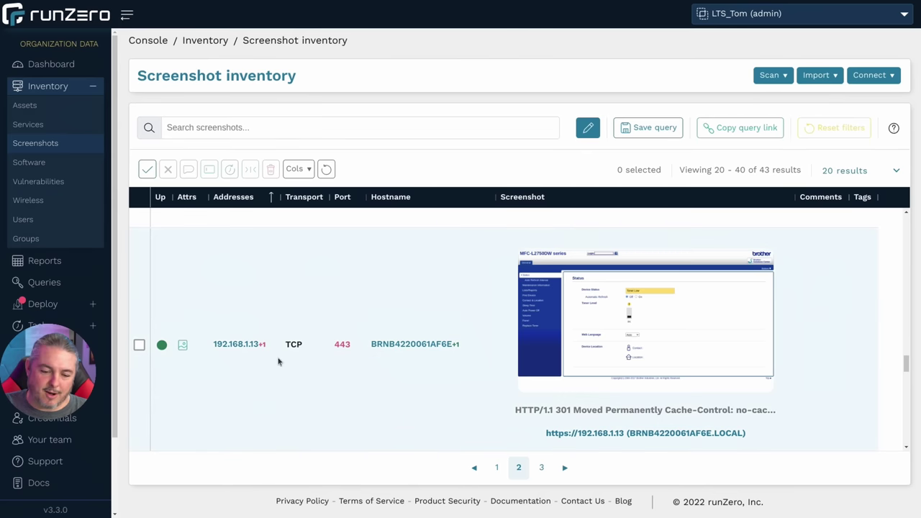
Step: Open the printer asset 192.168.1.13 and review its runZero attributes, service protocols and individual service details
{"action": "left_click", "coordinate": [247, 347]}
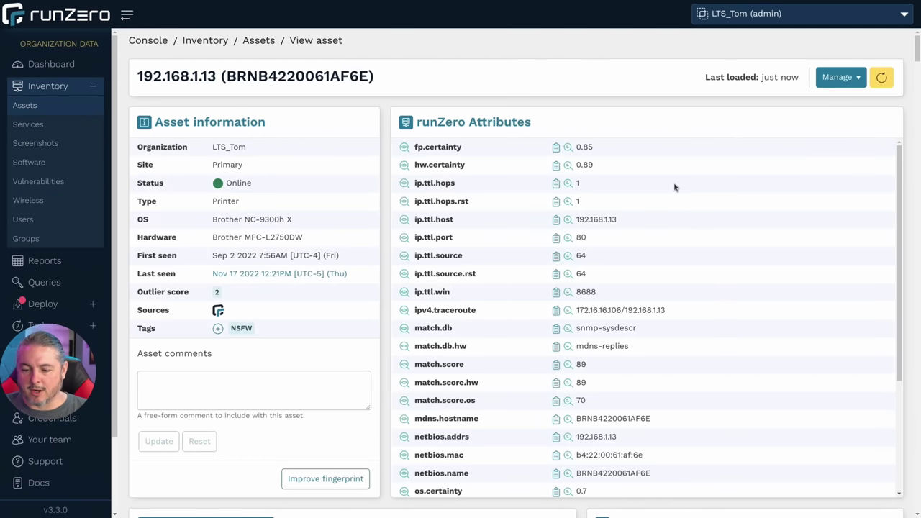
{"action": "scroll", "coordinate": [675, 185], "scroll_direction": "down", "scroll_amount": 2}
{"action": "left_click_drag", "start_coordinate": [580, 175], "coordinate": [646, 180]}
{"action": "scroll", "coordinate": [709, 232], "scroll_direction": "down", "scroll_amount": 6}
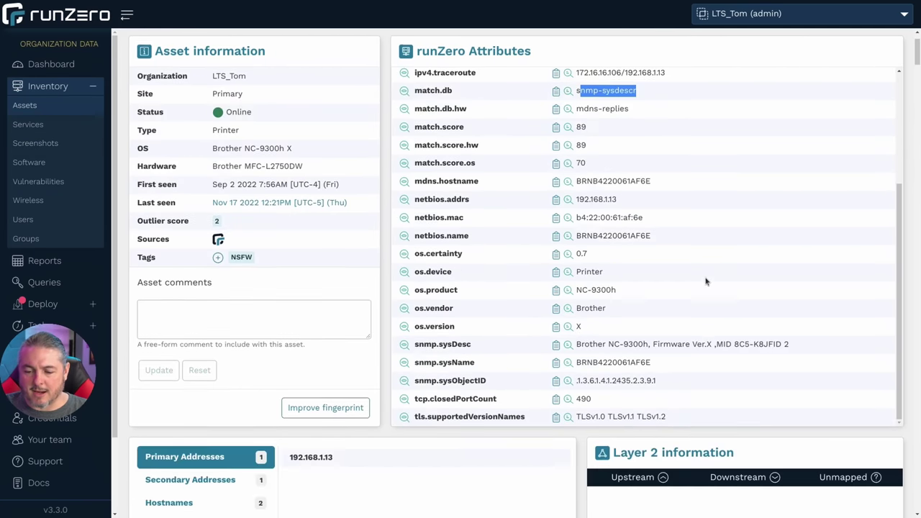
{"action": "scroll", "coordinate": [707, 283], "scroll_direction": "up", "scroll_amount": 3}
{"action": "scroll", "coordinate": [707, 283], "scroll_direction": "down", "scroll_amount": 1}
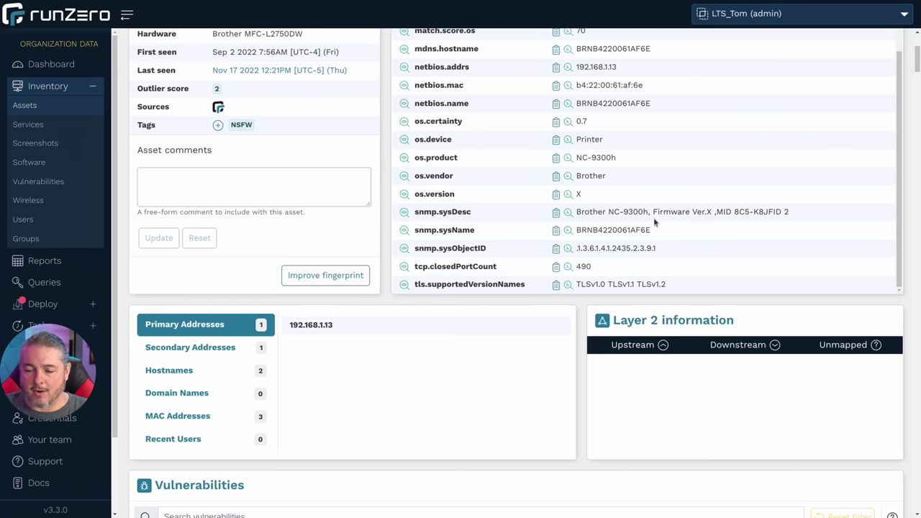
{"action": "scroll", "coordinate": [654, 218], "scroll_direction": "down", "scroll_amount": 9}
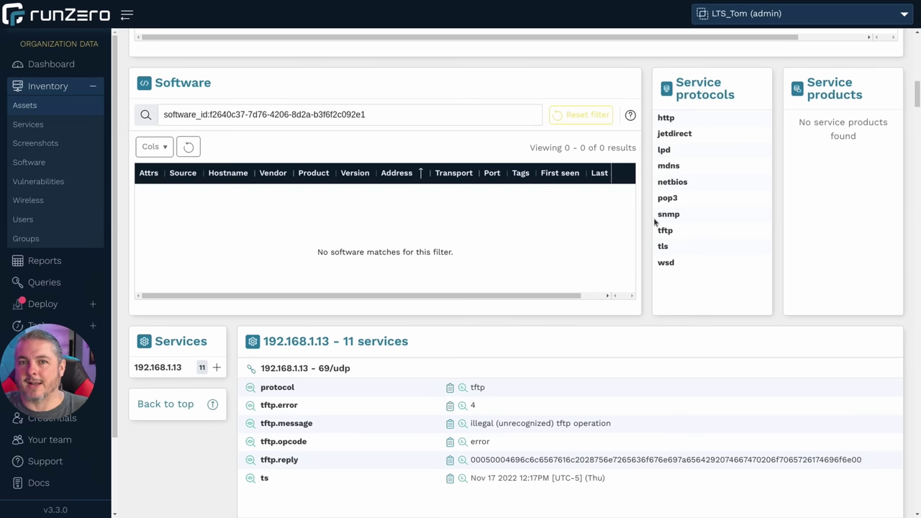
{"action": "scroll", "coordinate": [655, 223], "scroll_direction": "down", "scroll_amount": 4}
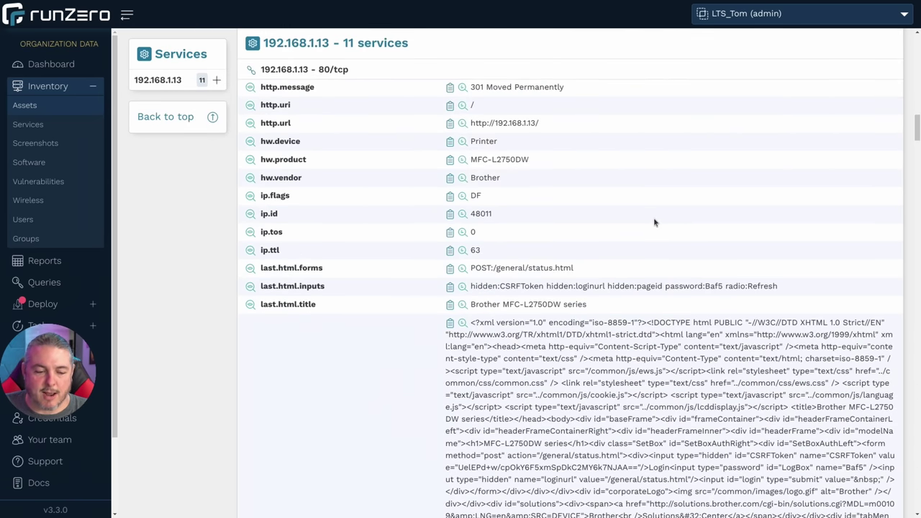
Step: Open the service inventory and clear its macVendor search so that all services are listed
{"action": "left_click", "coordinate": [40, 124]}
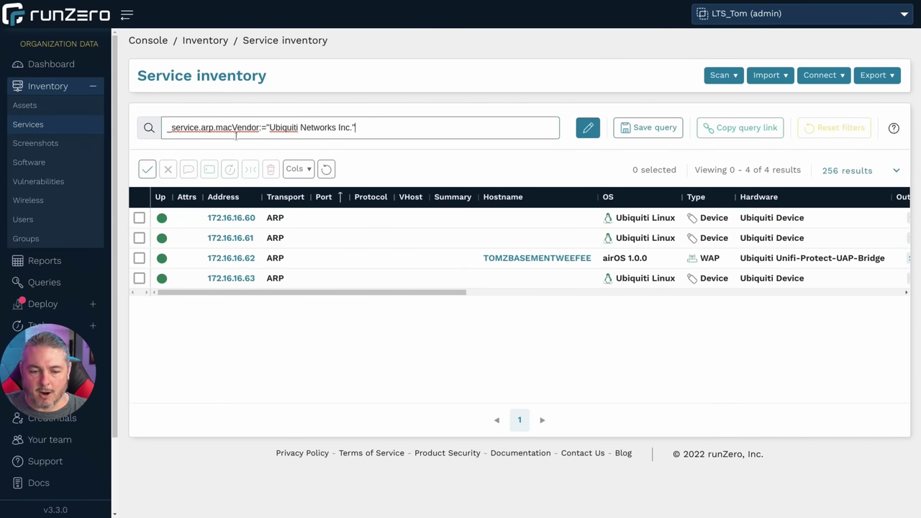
{"action": "key", "text": "ctrl+a"}
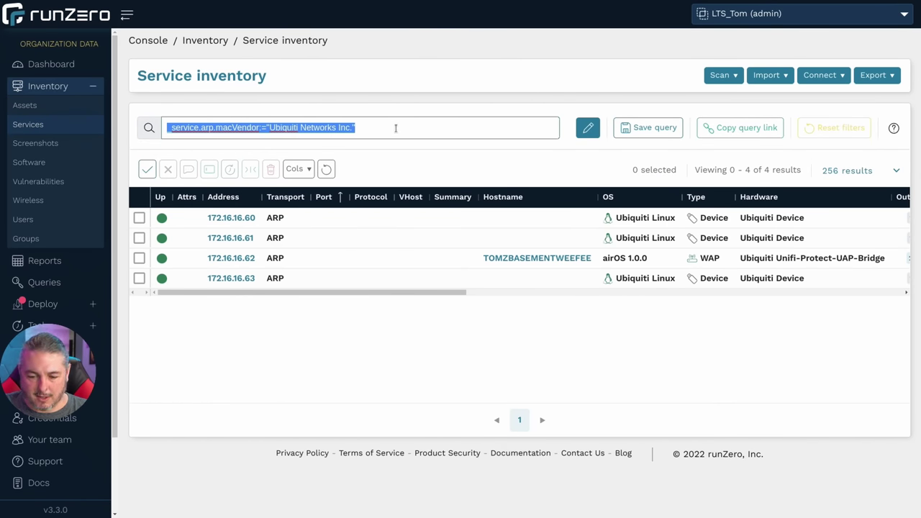
{"action": "key", "text": "BackSpace"}
{"action": "key", "text": "Return"}
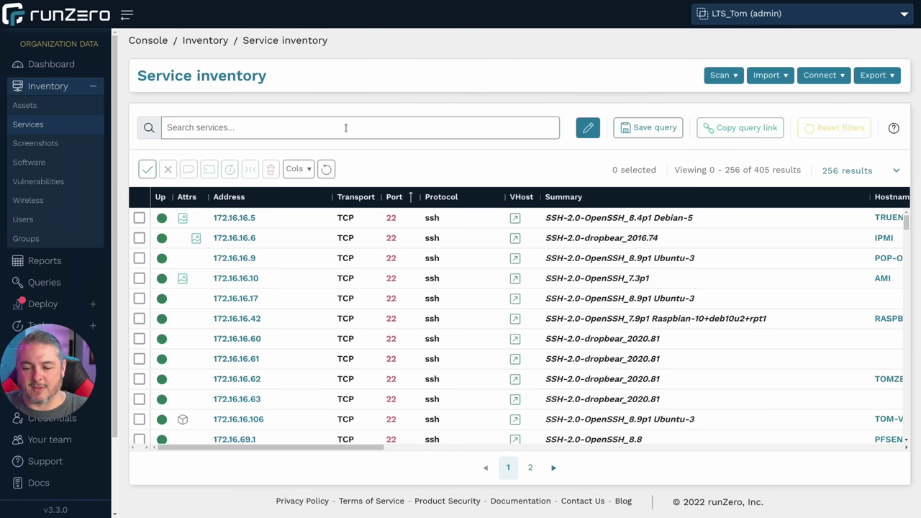
Step: Browse the services by port, try the SSH link of 172.16.16.30 on port 222, and decline opening the external application
{"action": "scroll", "coordinate": [529, 335], "scroll_direction": "down", "scroll_amount": 5}
{"action": "scroll", "coordinate": [529, 335], "scroll_direction": "down", "scroll_amount": 5}
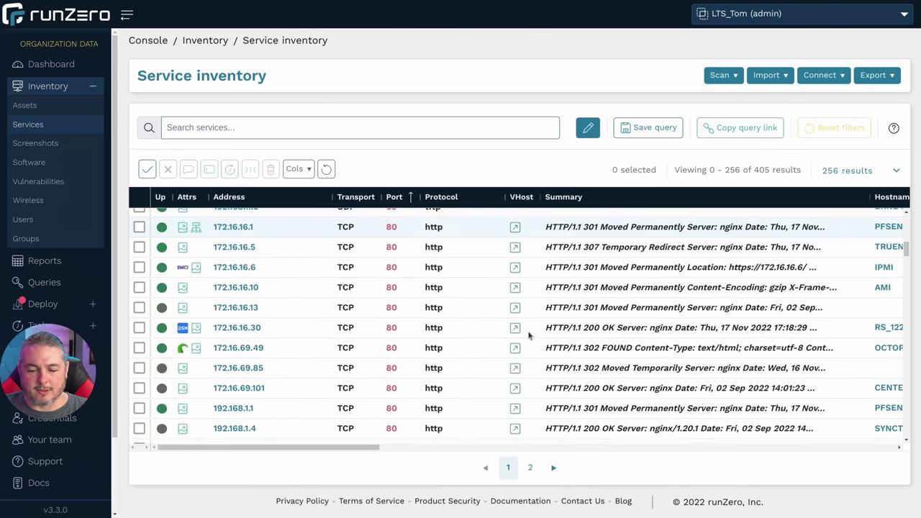
{"action": "scroll", "coordinate": [529, 336], "scroll_direction": "down", "scroll_amount": 10}
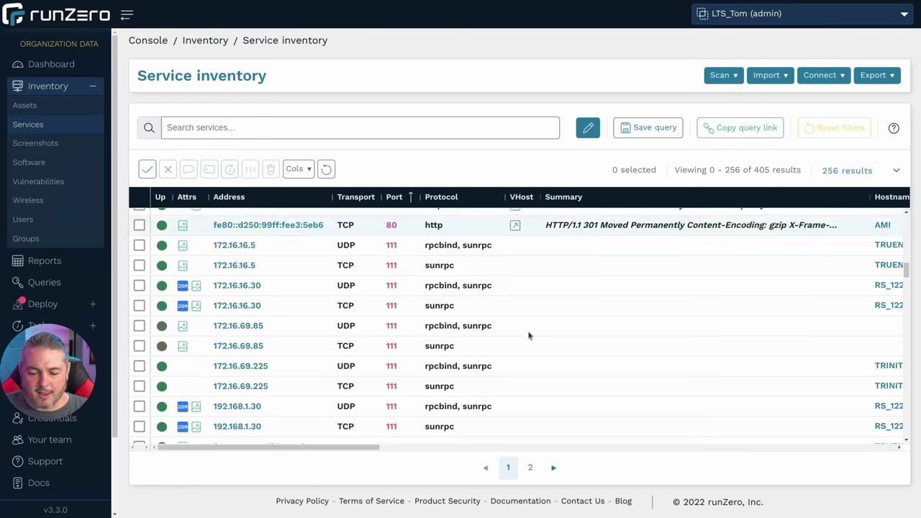
{"action": "scroll", "coordinate": [530, 336], "scroll_direction": "down", "scroll_amount": 5}
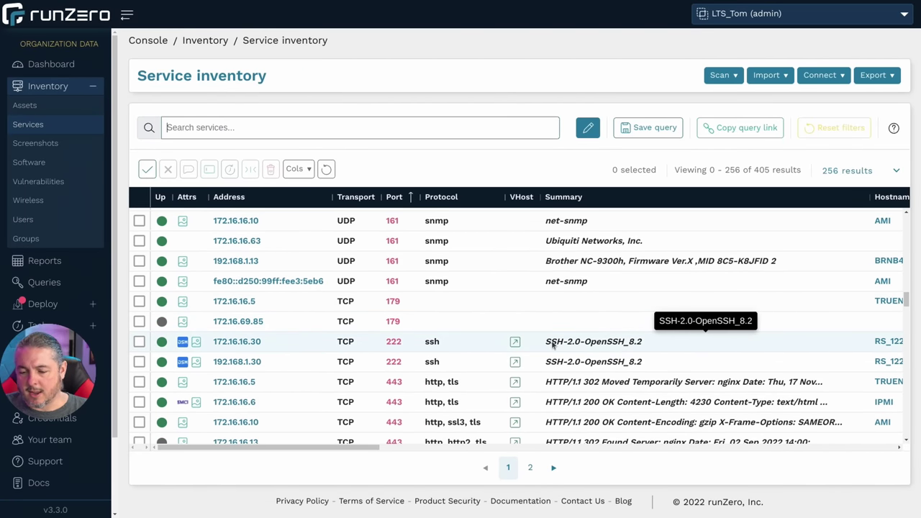
{"action": "left_click", "coordinate": [516, 343]}
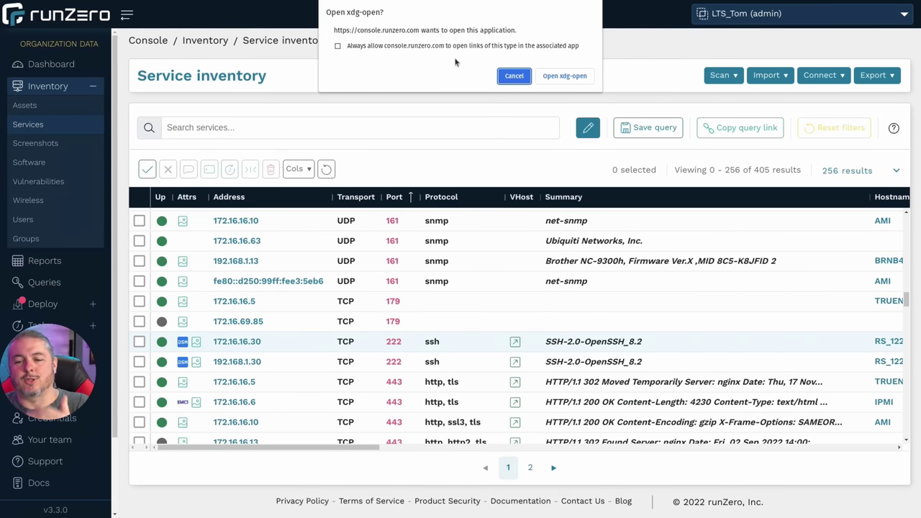
{"action": "left_click", "coordinate": [511, 76]}
Step: Look through the port 443 web services and port 445 SMB services in the service inventory
{"action": "scroll", "coordinate": [533, 269], "scroll_direction": "down", "scroll_amount": 3}
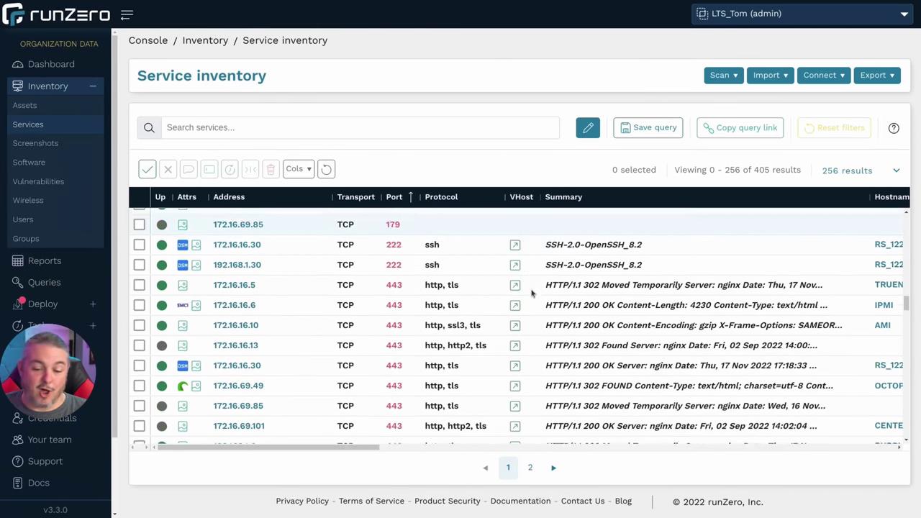
{"action": "scroll", "coordinate": [520, 302], "scroll_direction": "down", "scroll_amount": 3}
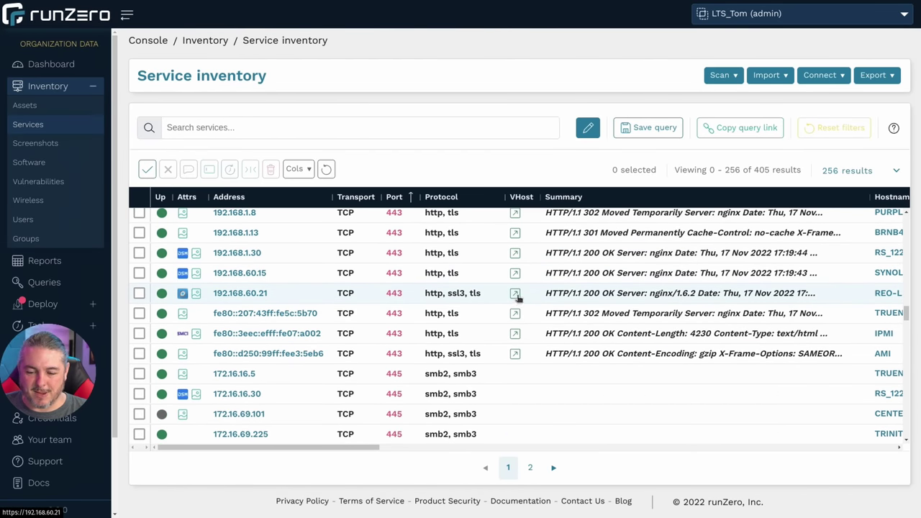
{"action": "scroll", "coordinate": [537, 291], "scroll_direction": "down", "scroll_amount": 7}
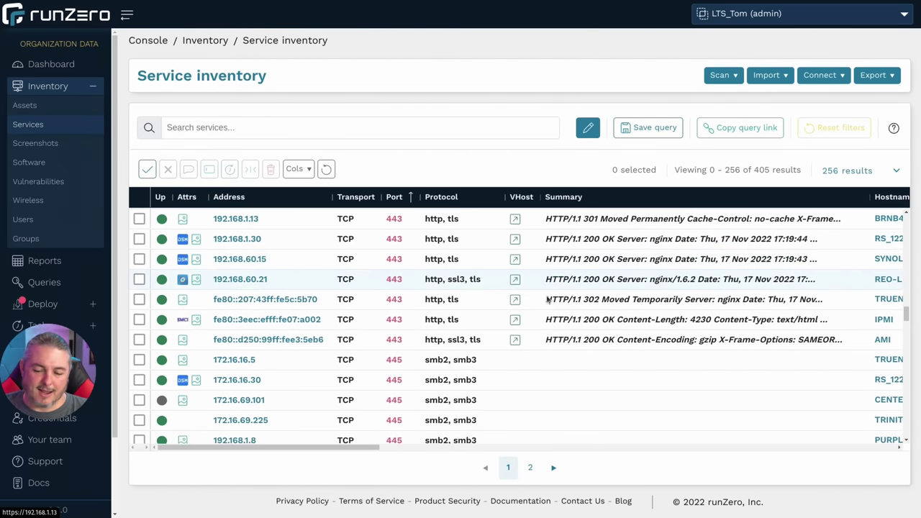
Step: Browse the services beyond port 445 and examine the remaining service columns, including detection method, first and last seen, Explorer and site
{"action": "scroll", "coordinate": [548, 300], "scroll_direction": "down", "scroll_amount": 7}
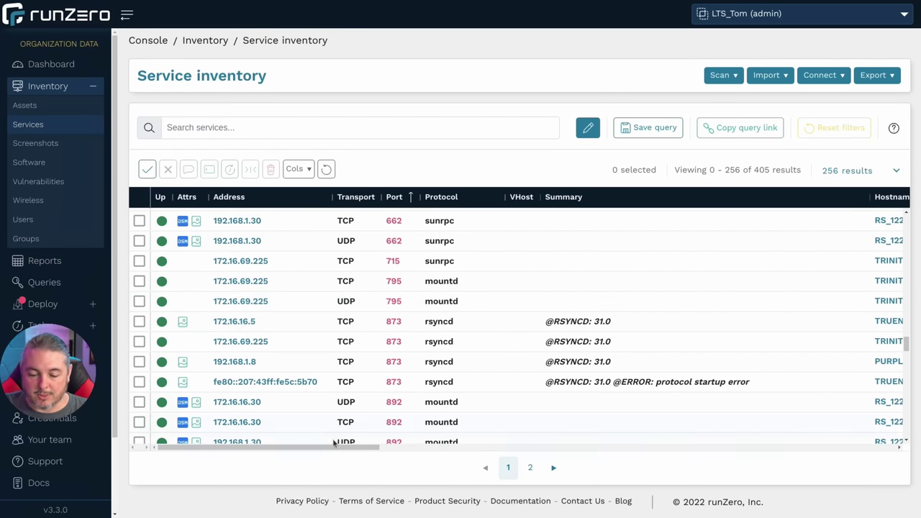
{"action": "left_click_drag", "start_coordinate": [325, 454], "coordinate": [827, 458]}
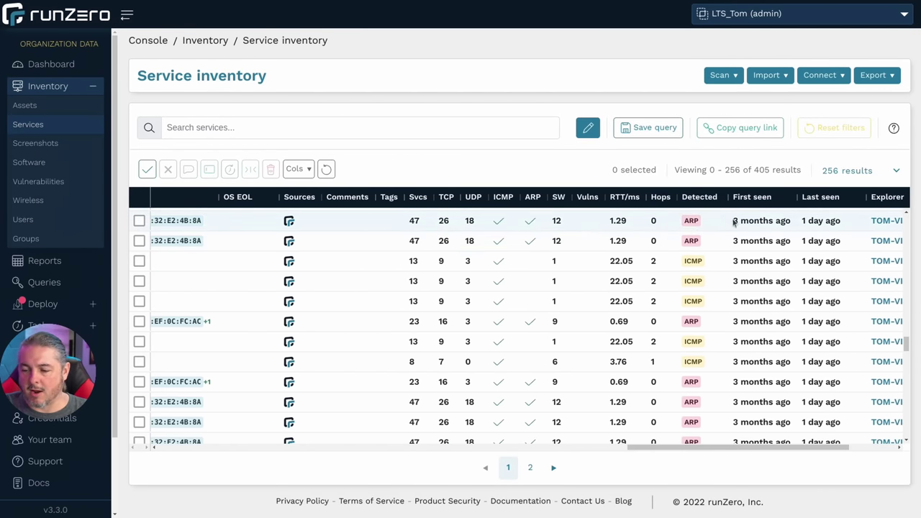
{"action": "left_click_drag", "start_coordinate": [746, 450], "coordinate": [868, 447]}
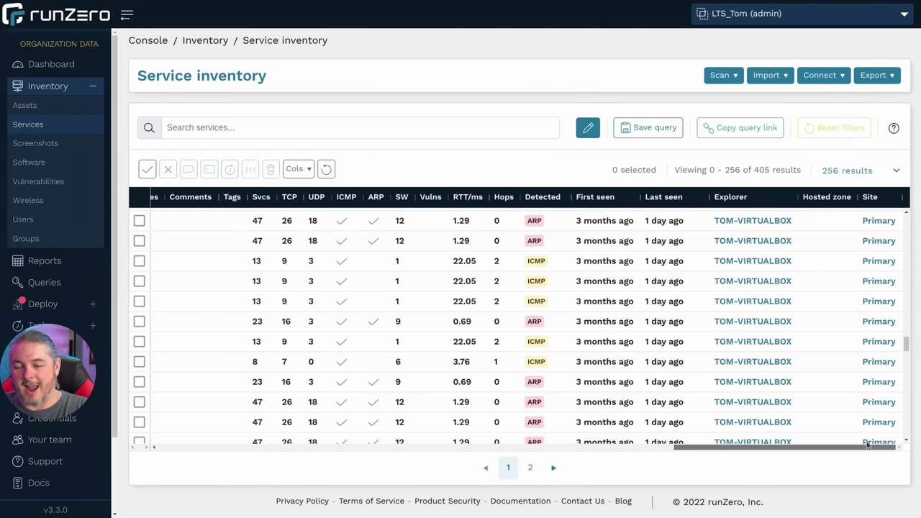
{"action": "left_click_drag", "start_coordinate": [799, 442], "coordinate": [259, 451]}
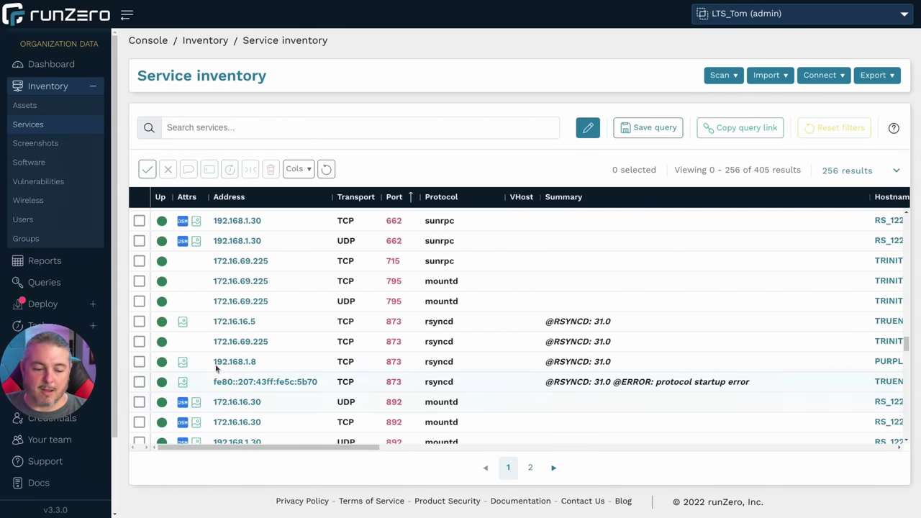
Step: Open the software inventory and look through the detected vendors, products, versions, addresses and ports
{"action": "left_click", "coordinate": [36, 163]}
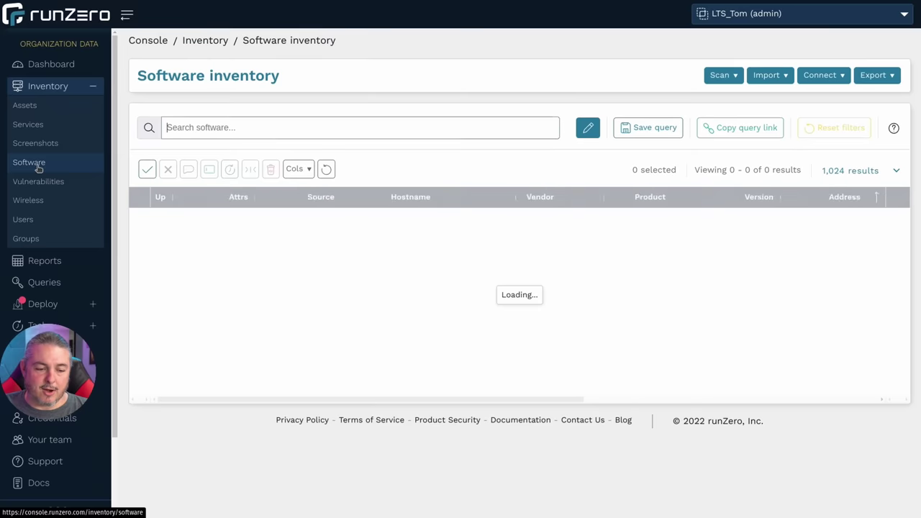
{"action": "scroll", "coordinate": [457, 361], "scroll_direction": "down", "scroll_amount": 10}
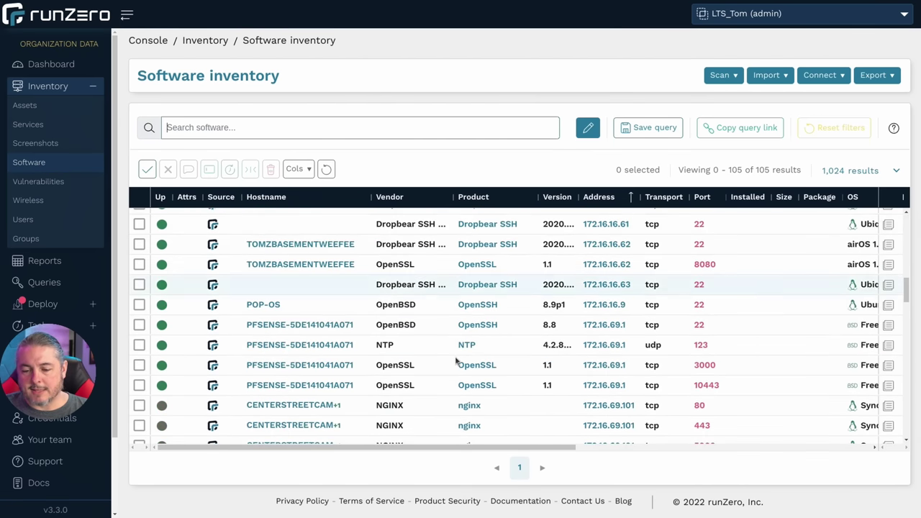
{"action": "scroll", "coordinate": [457, 360], "scroll_direction": "down", "scroll_amount": 3}
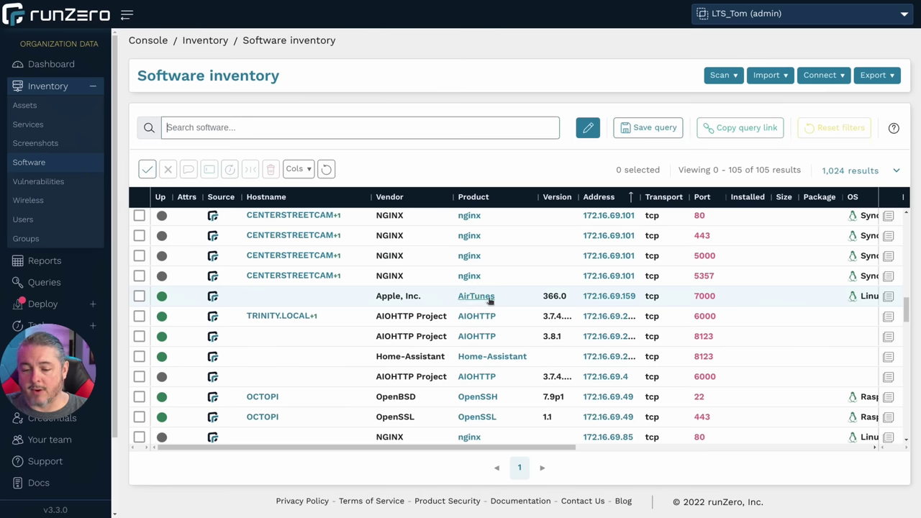
{"action": "scroll", "coordinate": [480, 300], "scroll_direction": "down", "scroll_amount": 3}
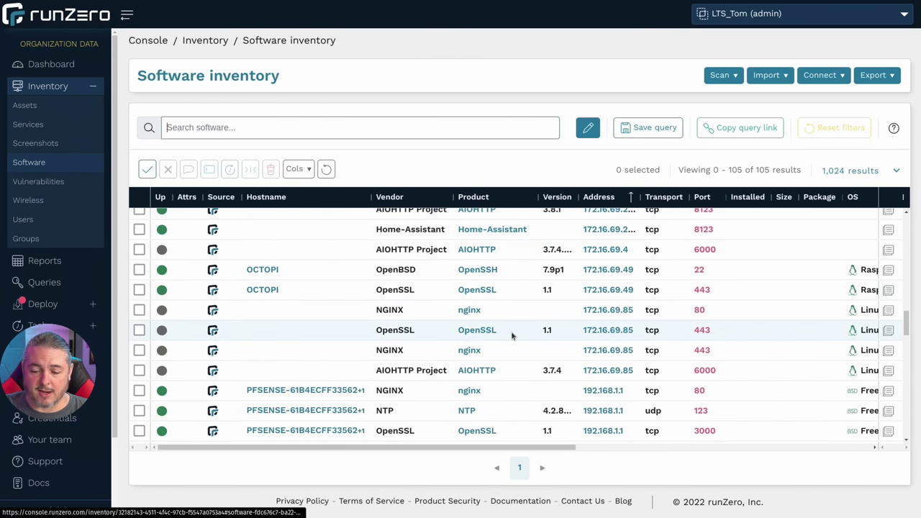
{"action": "scroll", "coordinate": [479, 310], "scroll_direction": "down", "scroll_amount": 3}
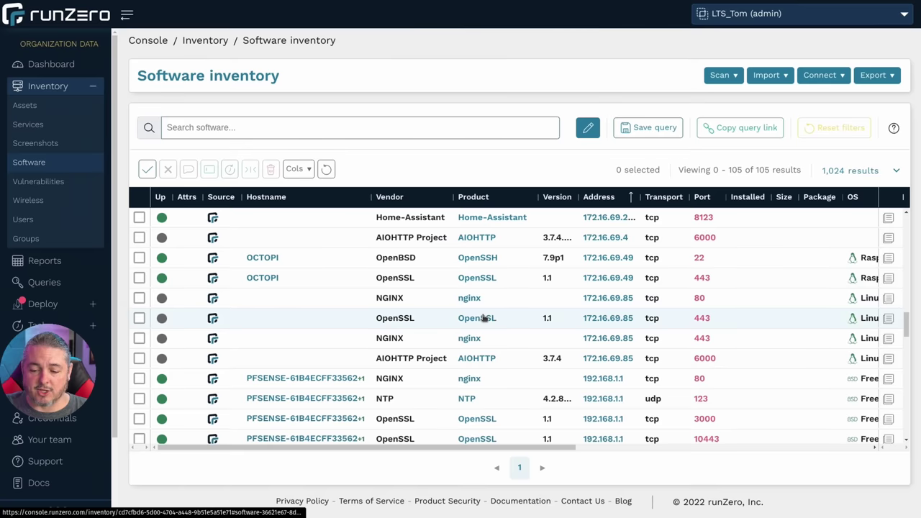
{"action": "scroll", "coordinate": [471, 289], "scroll_direction": "down", "scroll_amount": 5}
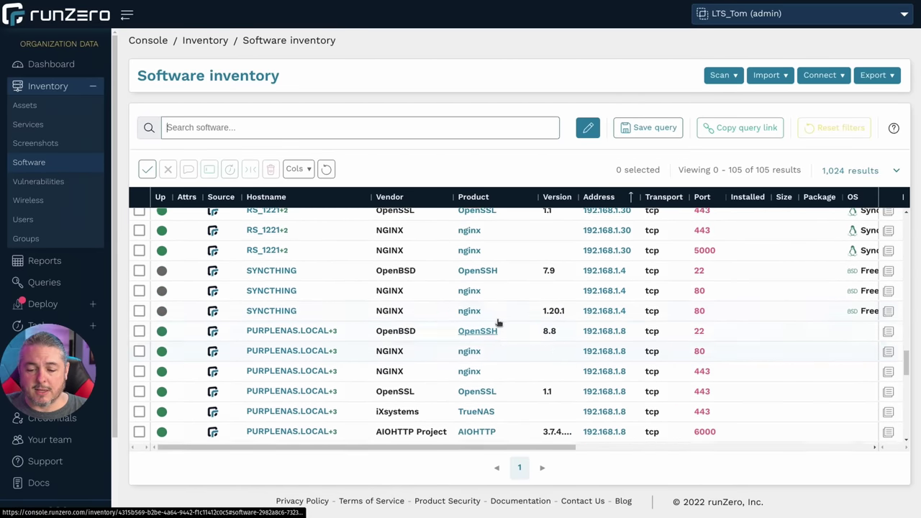
{"action": "scroll", "coordinate": [496, 324], "scroll_direction": "up", "scroll_amount": 3}
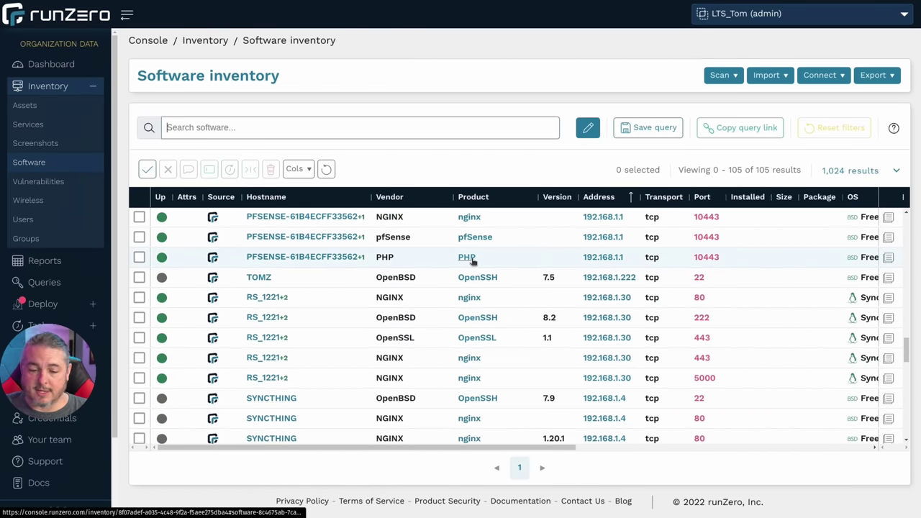
Step: Open the PHP software entry of the pfSense host 192.168.1.1 on port 10443 and review the asset's service details
{"action": "left_click", "coordinate": [467, 259]}
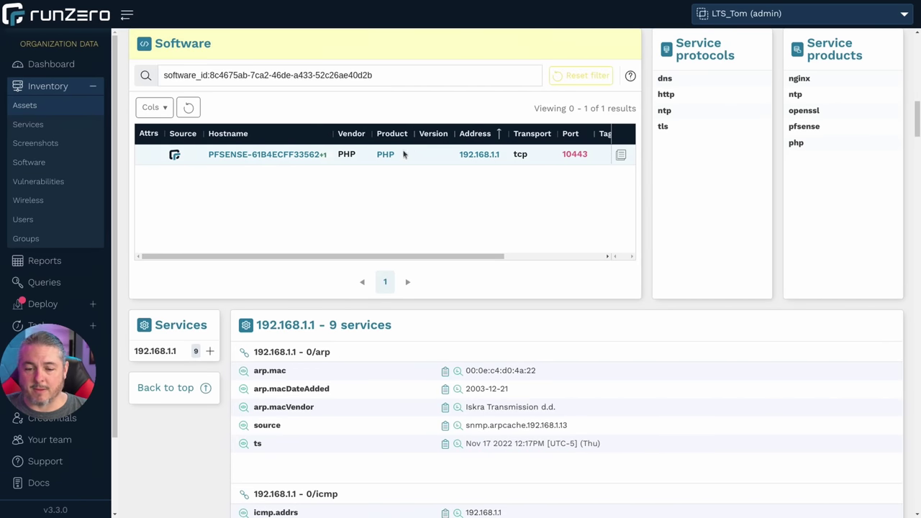
{"action": "scroll", "coordinate": [432, 261], "scroll_direction": "down", "scroll_amount": 4}
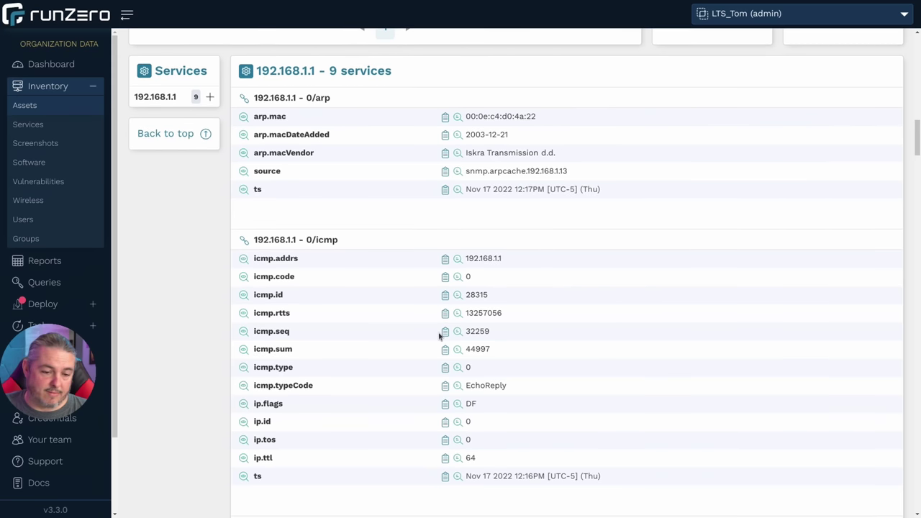
{"action": "scroll", "coordinate": [439, 336], "scroll_direction": "down", "scroll_amount": 5}
{"action": "scroll", "coordinate": [439, 336], "scroll_direction": "down", "scroll_amount": 5}
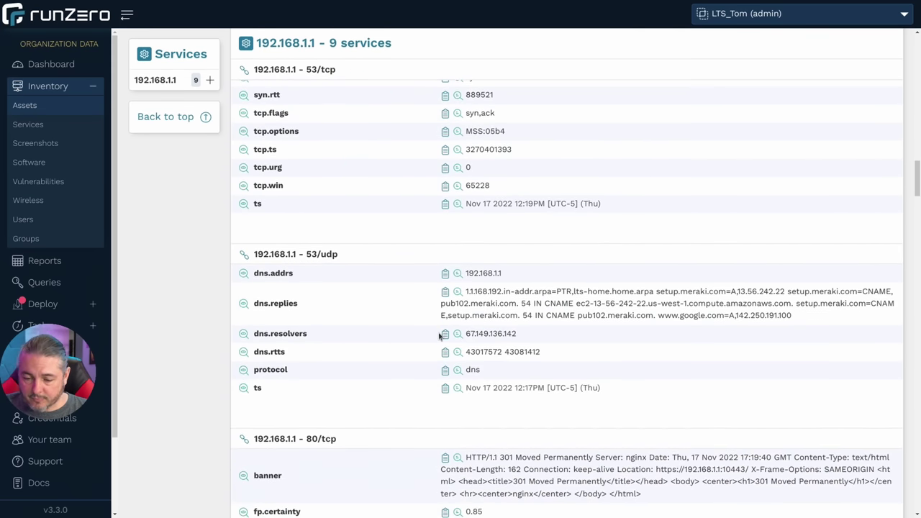
{"action": "scroll", "coordinate": [439, 337], "scroll_direction": "down", "scroll_amount": 20}
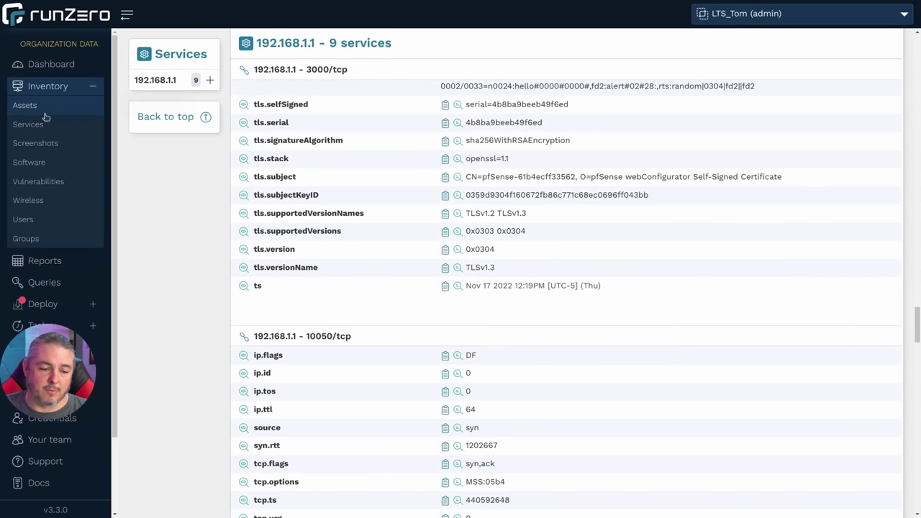
Step: View the vulnerability inventory, wireless network inventory, user directory and group directory in turn
{"action": "left_click", "coordinate": [38, 181]}
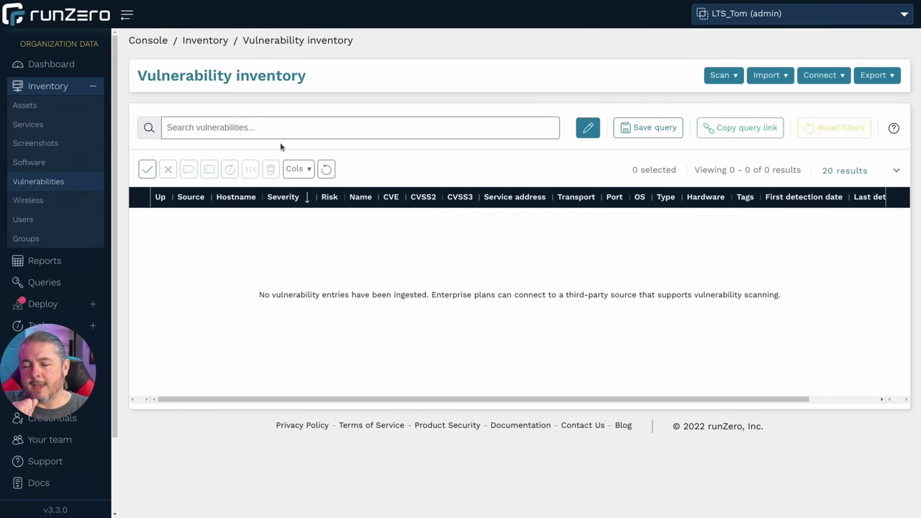
{"action": "left_click", "coordinate": [345, 297]}
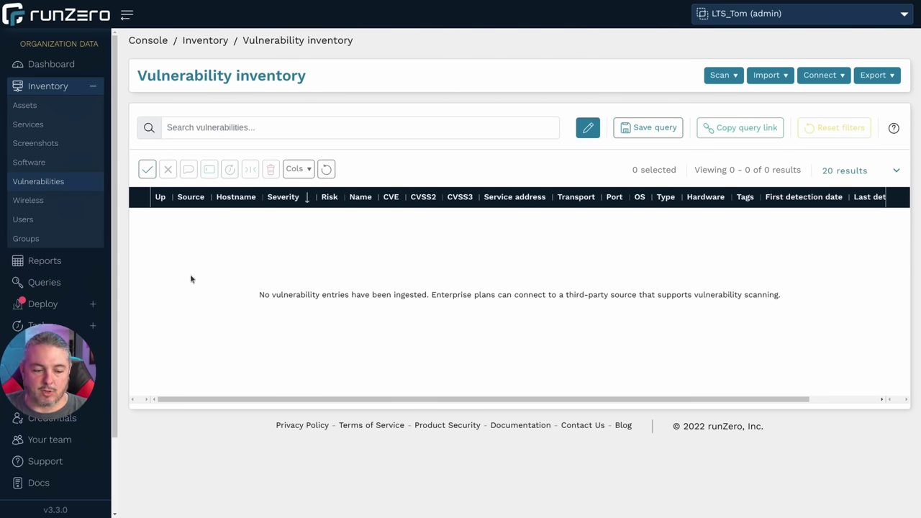
{"action": "left_click", "coordinate": [60, 202]}
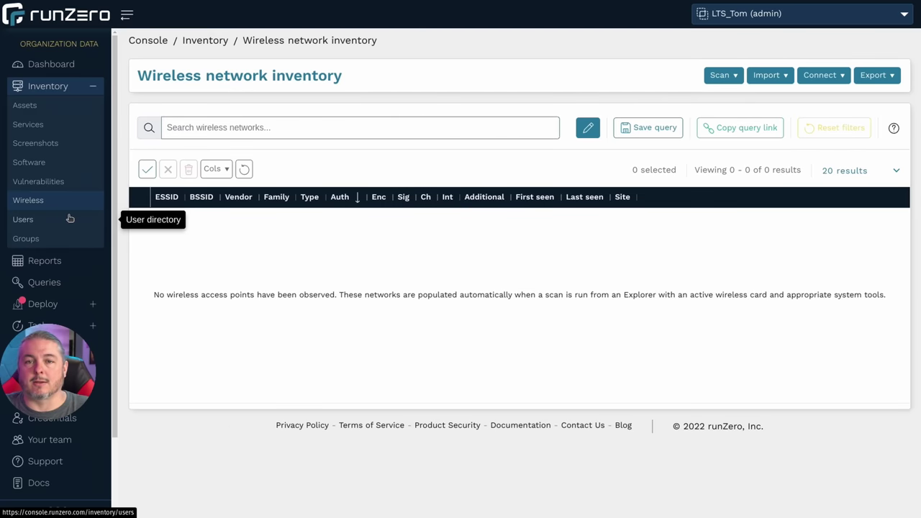
{"action": "left_click", "coordinate": [72, 220]}
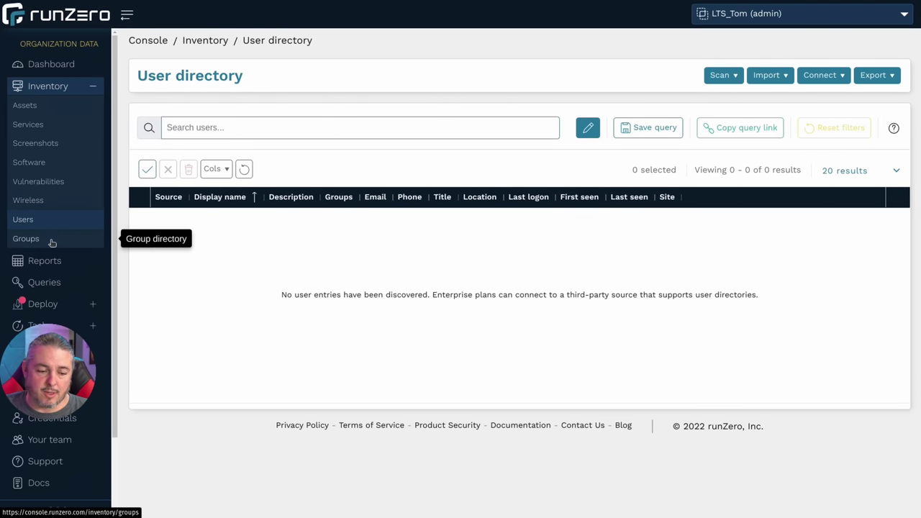
{"action": "left_click", "coordinate": [52, 242]}
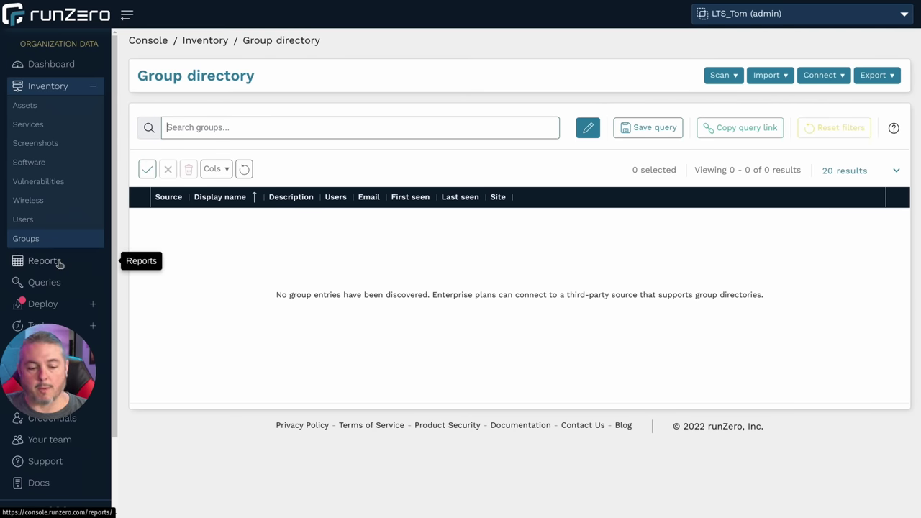
Step: Open the reports page and launch the Switch topology report to examine its layer-2 links
{"action": "left_click", "coordinate": [58, 261]}
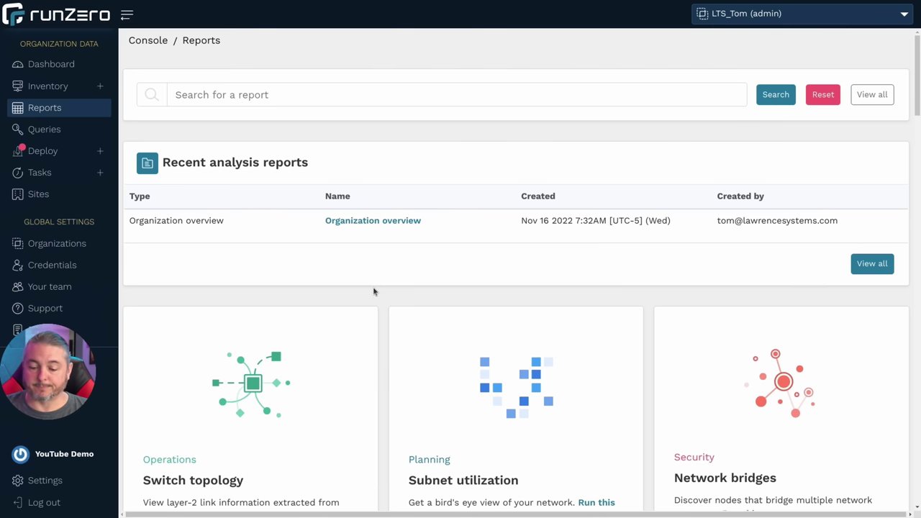
{"action": "scroll", "coordinate": [374, 291], "scroll_direction": "down", "scroll_amount": 3}
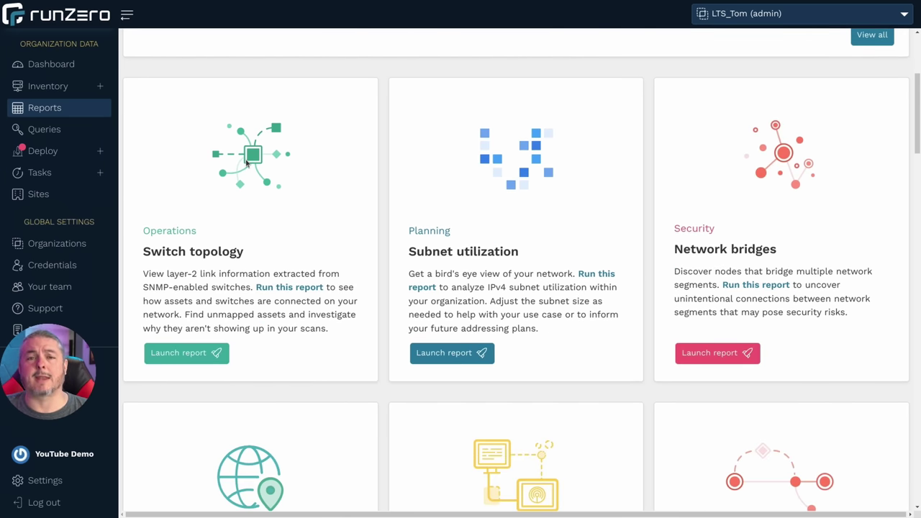
{"action": "left_click", "coordinate": [207, 356]}
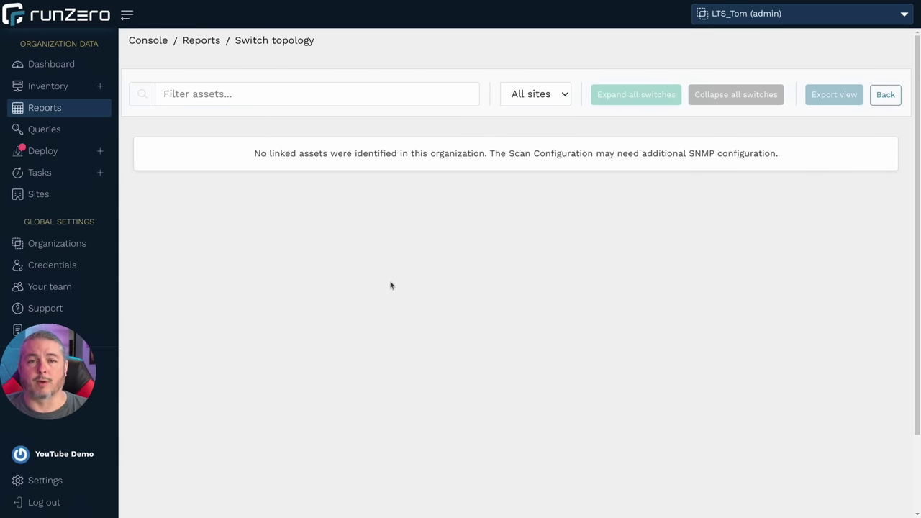
{"action": "right_click", "coordinate": [394, 242]}
{"action": "key", "text": "Escape"}
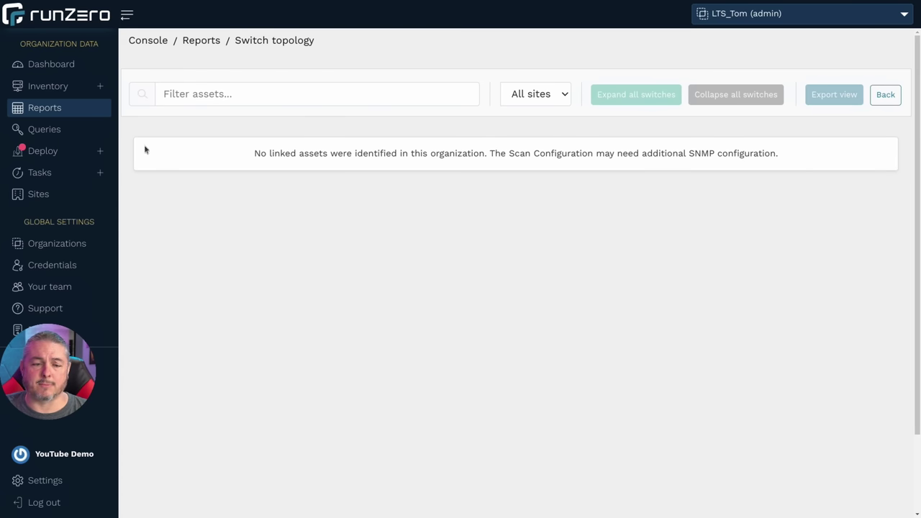
{"action": "right_click", "coordinate": [447, 204]}
{"action": "key", "text": "Escape"}
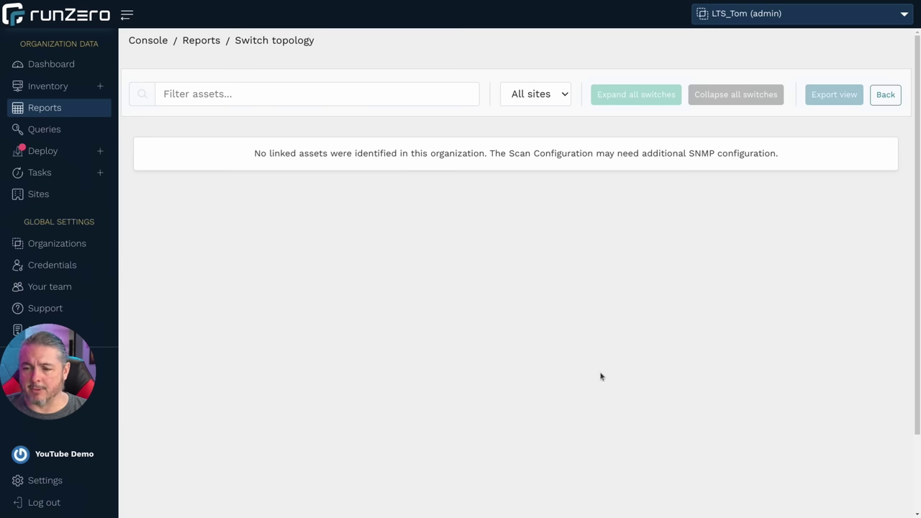
{"action": "left_click", "coordinate": [331, 99]}
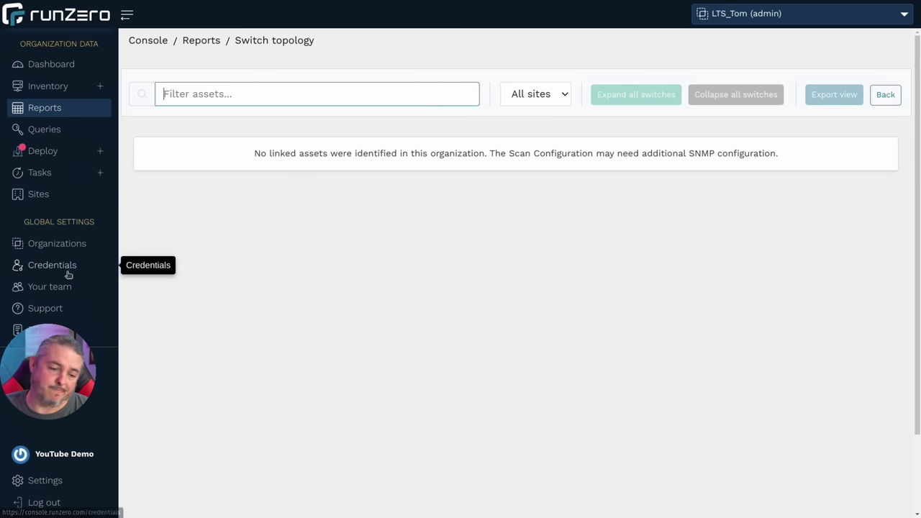
Step: Return to the reports overview and launch the Subnet utilization report
{"action": "left_click", "coordinate": [45, 108]}
{"action": "scroll", "coordinate": [504, 324], "scroll_direction": "down", "scroll_amount": 3}
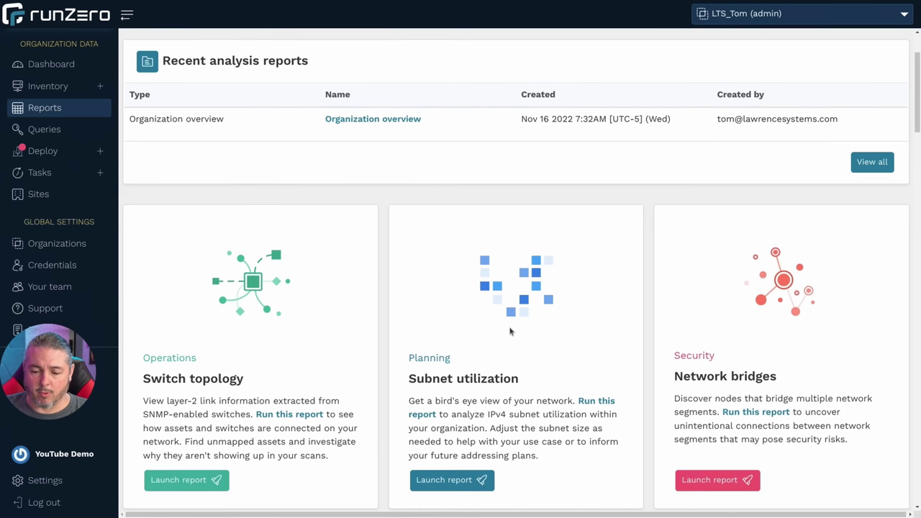
{"action": "scroll", "coordinate": [510, 331], "scroll_direction": "down", "scroll_amount": 3}
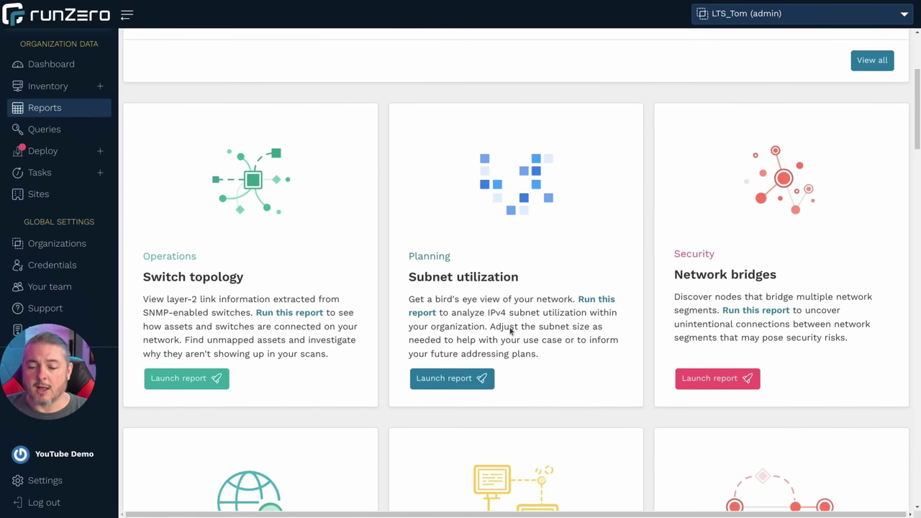
{"action": "left_click", "coordinate": [470, 387]}
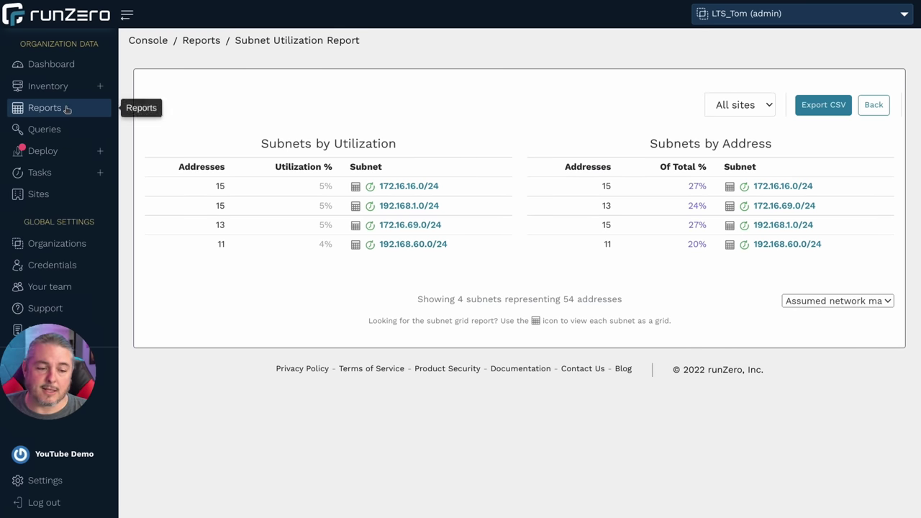
Step: Go back to the reports overview, launch the Network bridges report and examine which subnets the bridging asset connects
{"action": "left_click", "coordinate": [101, 107]}
{"action": "scroll", "coordinate": [634, 302], "scroll_direction": "down", "scroll_amount": 1}
{"action": "scroll", "coordinate": [633, 303], "scroll_direction": "down", "scroll_amount": 3}
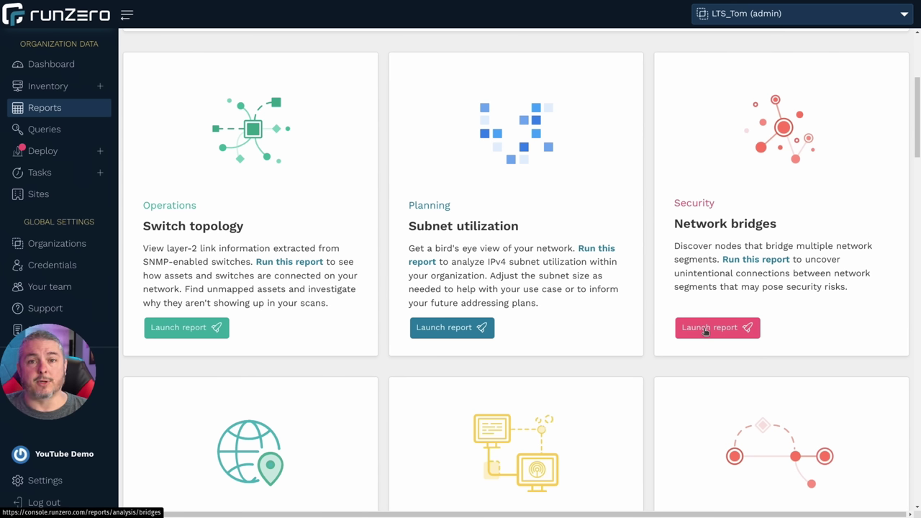
{"action": "left_click", "coordinate": [706, 329]}
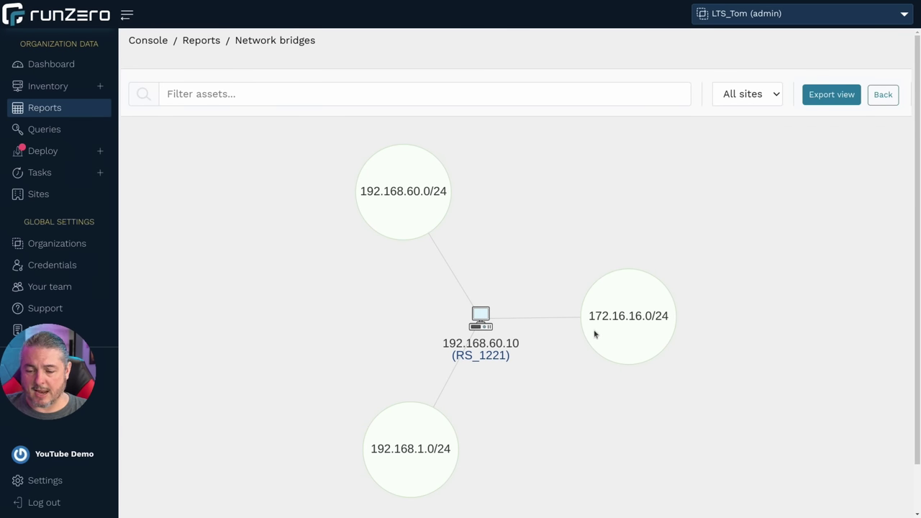
{"action": "scroll", "coordinate": [531, 386], "scroll_direction": "down", "scroll_amount": 3}
{"action": "scroll", "coordinate": [529, 391], "scroll_direction": "up", "scroll_amount": 1}
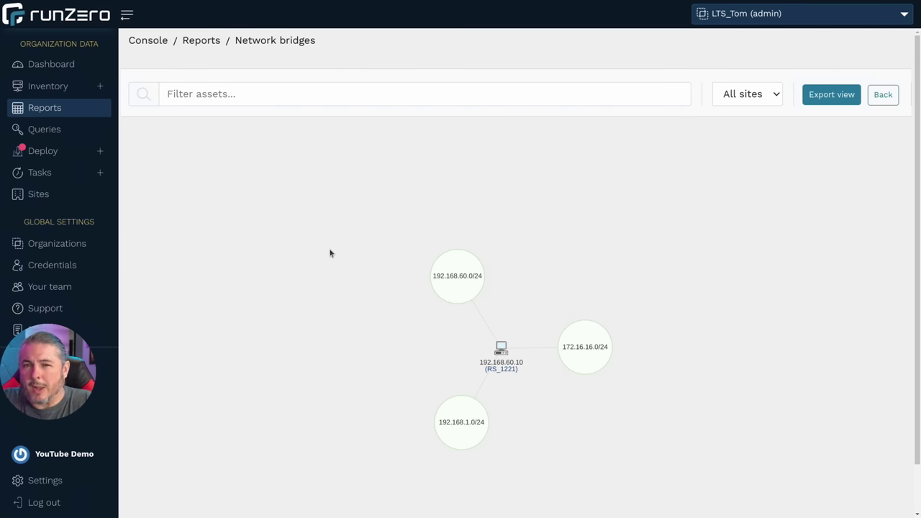
{"action": "scroll", "coordinate": [526, 346], "scroll_direction": "up", "scroll_amount": 2}
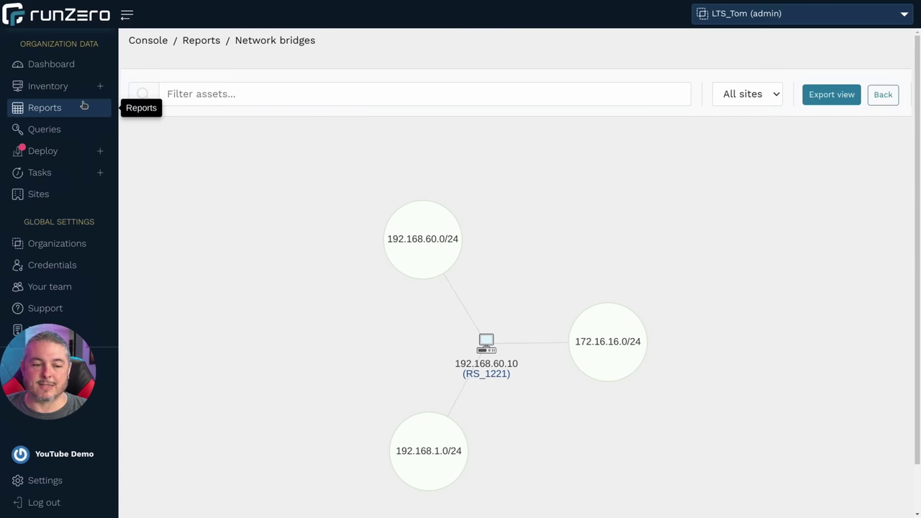
Step: Return to the reports overview and launch the Asset route pathing report
{"action": "left_click", "coordinate": [43, 107]}
{"action": "scroll", "coordinate": [464, 221], "scroll_direction": "down", "scroll_amount": 4}
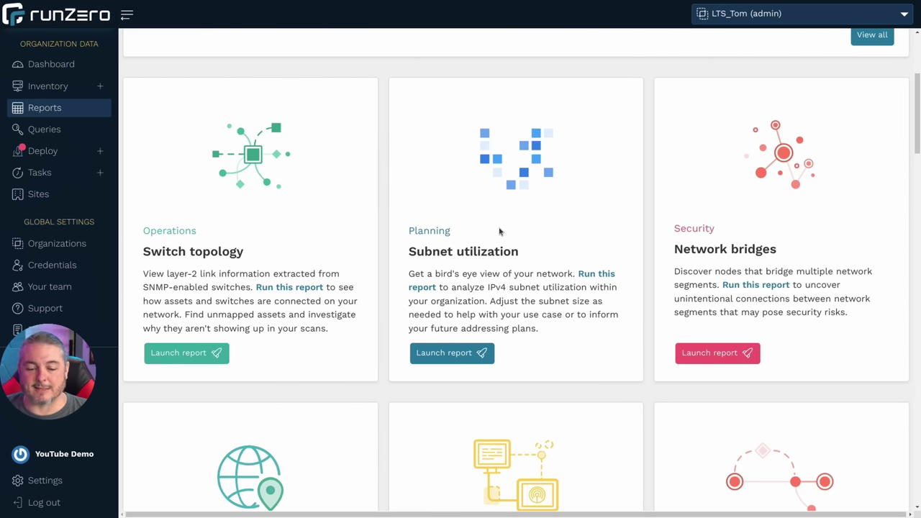
{"action": "scroll", "coordinate": [500, 231], "scroll_direction": "down", "scroll_amount": 5}
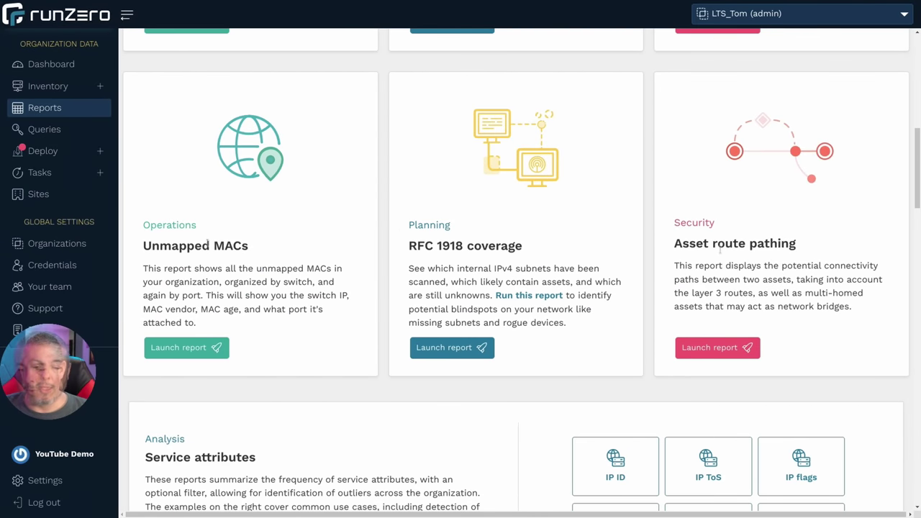
{"action": "left_click", "coordinate": [708, 351]}
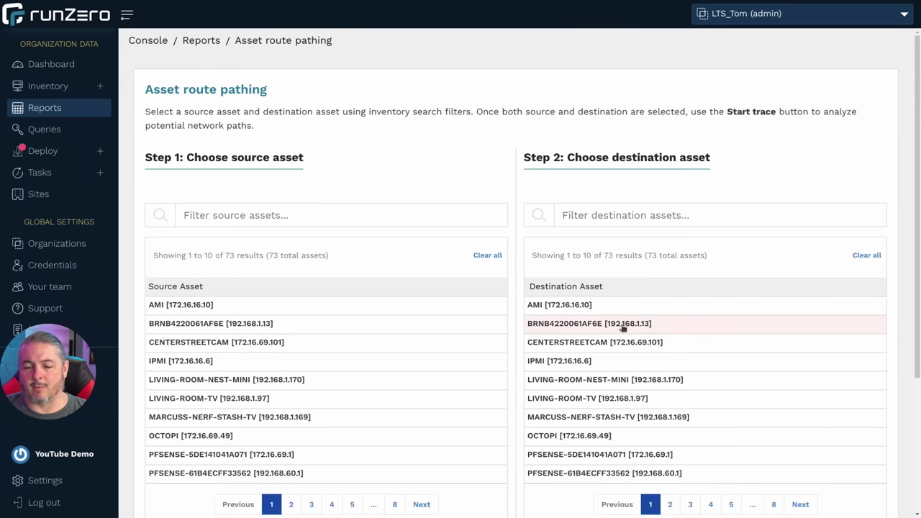
Step: Trace the potential network paths from AMI [172.16.16.10] to LIVING-ROOM-NEST-MINI [192.168.1.170]
{"action": "scroll", "coordinate": [323, 231], "scroll_direction": "down", "scroll_amount": 1}
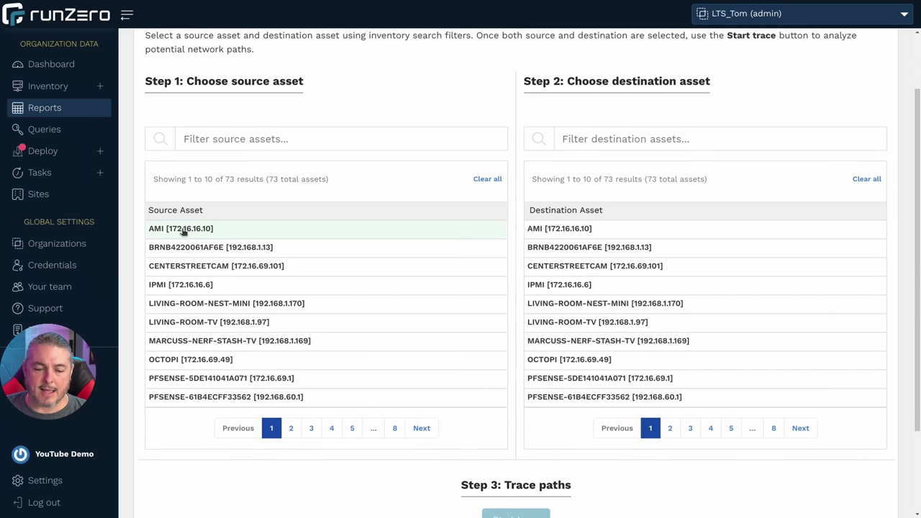
{"action": "left_click", "coordinate": [184, 229]}
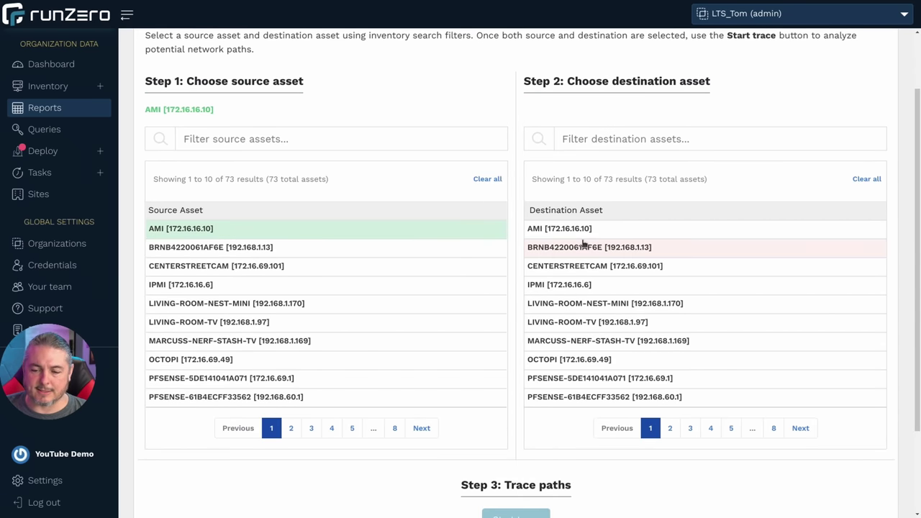
{"action": "scroll", "coordinate": [638, 291], "scroll_direction": "down", "scroll_amount": 1}
{"action": "left_click", "coordinate": [652, 260]}
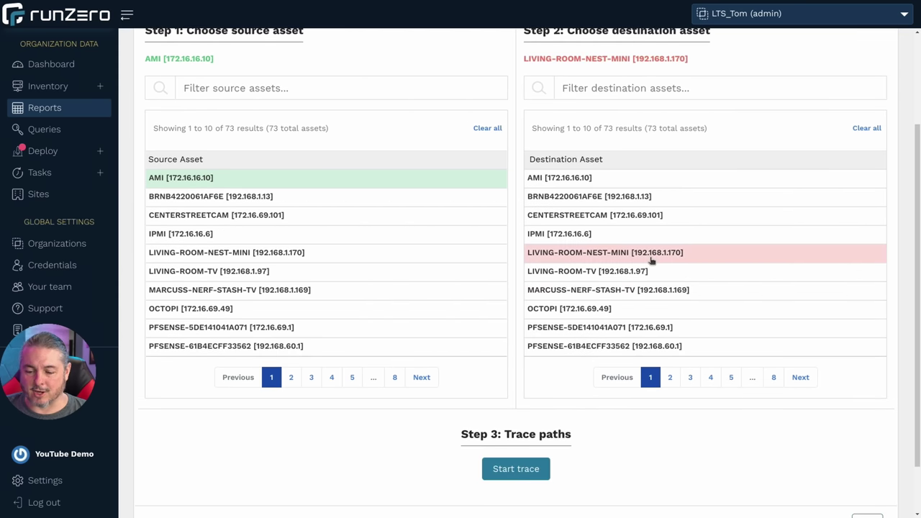
{"action": "left_click", "coordinate": [530, 473]}
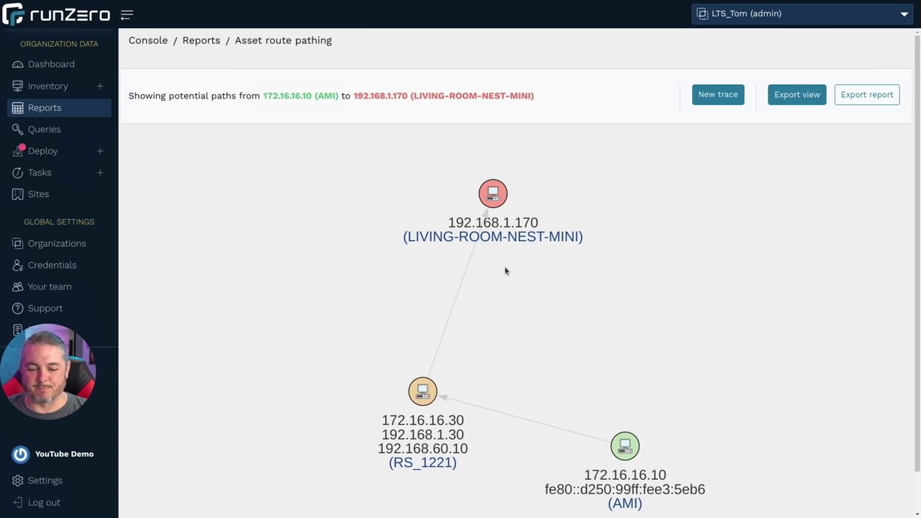
Step: Examine the traced path graph to see which asset links the source to the destination
{"action": "scroll", "coordinate": [479, 373], "scroll_direction": "down", "scroll_amount": 2}
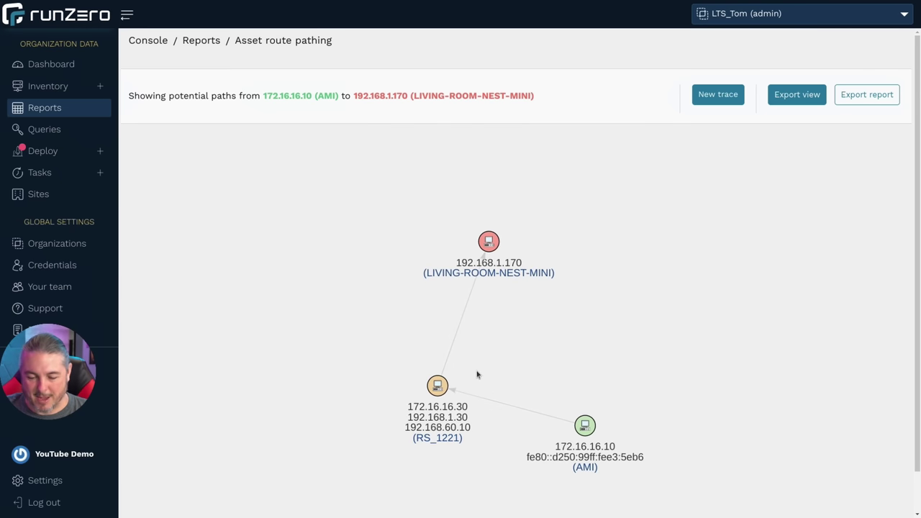
{"action": "scroll", "coordinate": [477, 374], "scroll_direction": "up", "scroll_amount": 2}
{"action": "scroll", "coordinate": [410, 441], "scroll_direction": "up", "scroll_amount": 1}
{"action": "left_click_drag", "start_coordinate": [495, 481], "coordinate": [481, 339]}
{"action": "scroll", "coordinate": [502, 339], "scroll_direction": "down", "scroll_amount": 3}
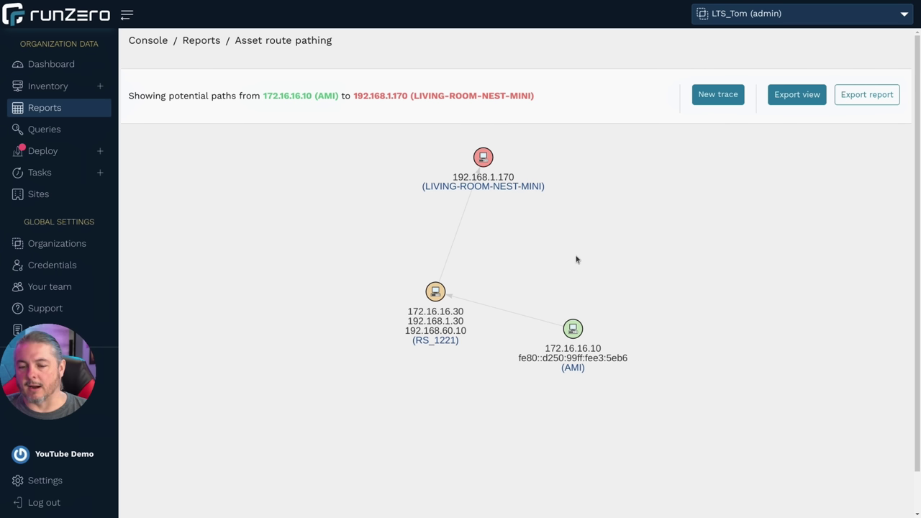
{"action": "right_click", "coordinate": [403, 167]}
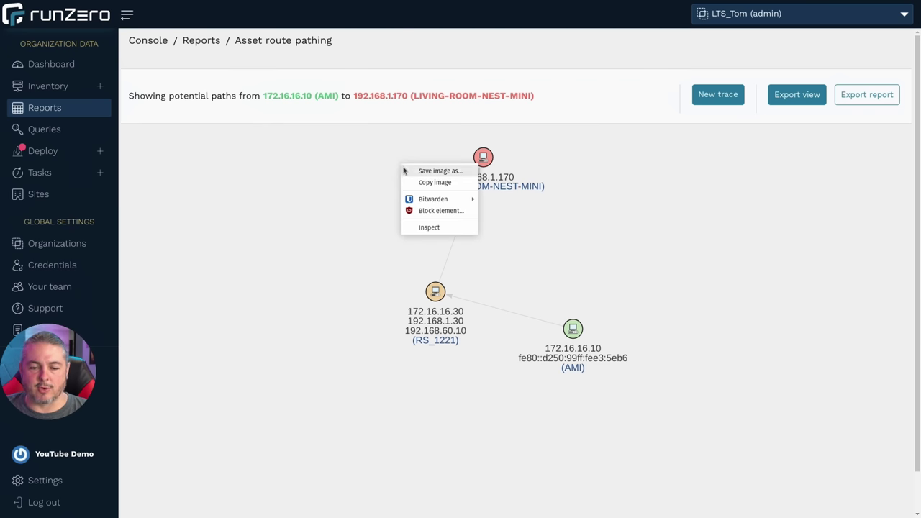
{"action": "left_click", "coordinate": [351, 152]}
Step: Reopen the Asset route pathing report from the reports overview and choose IPMI [172.16.16.6] as the source asset
{"action": "left_click", "coordinate": [200, 41]}
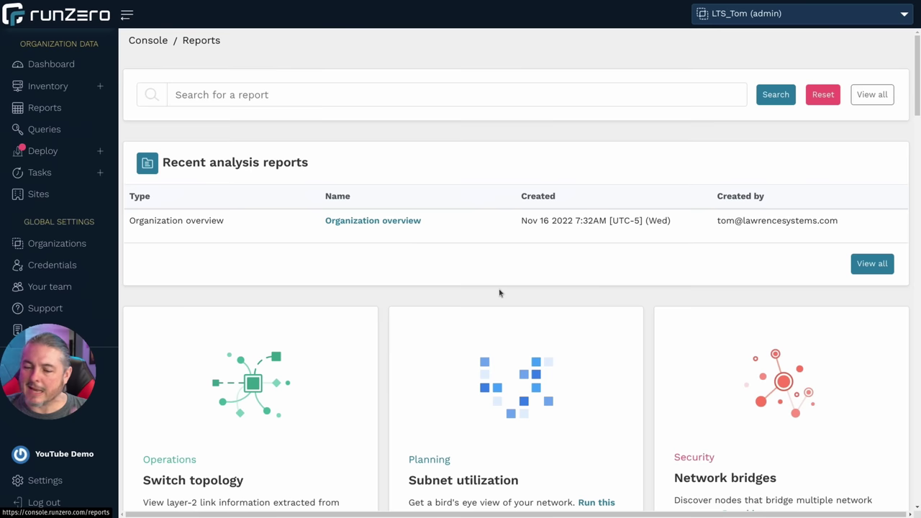
{"action": "scroll", "coordinate": [597, 354], "scroll_direction": "down", "scroll_amount": 10}
{"action": "scroll", "coordinate": [594, 353], "scroll_direction": "up", "scroll_amount": 1}
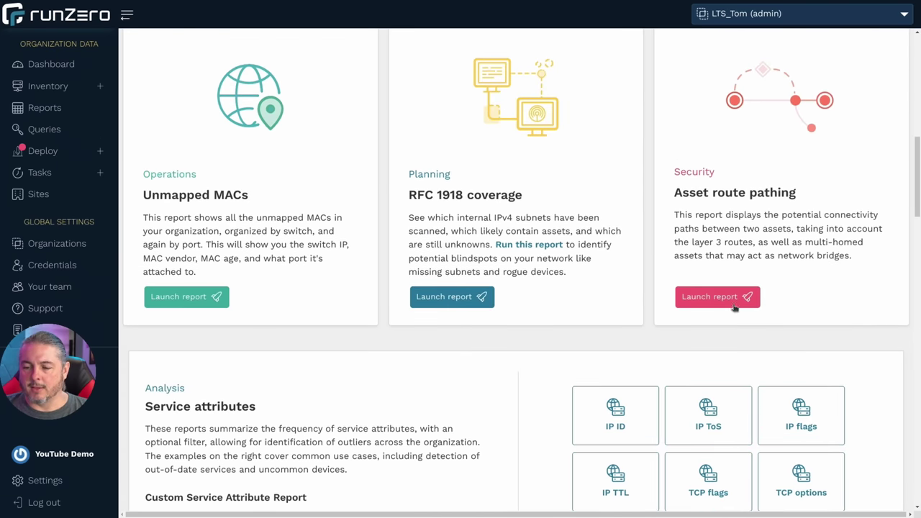
{"action": "left_click", "coordinate": [730, 298]}
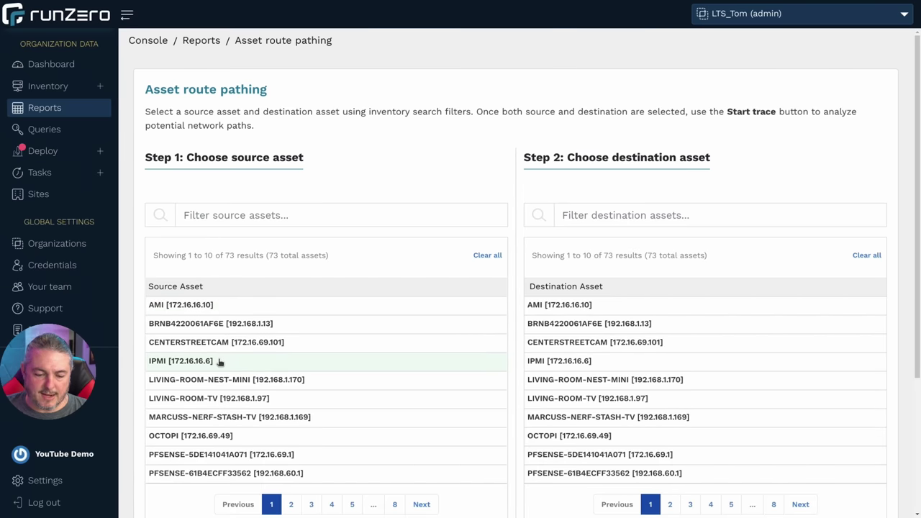
{"action": "left_click", "coordinate": [223, 360]}
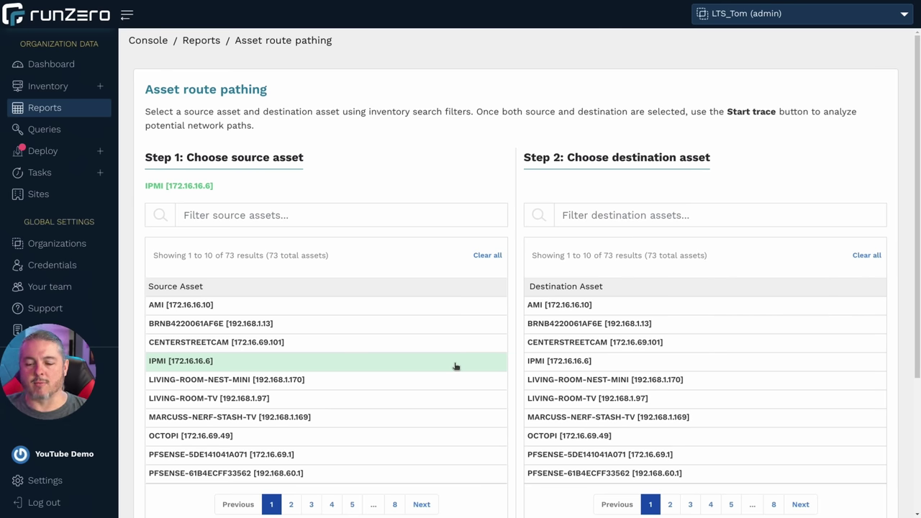
Step: Go back to the reports overview and look over the Service attributes and Asset attributes reports
{"action": "key", "text": "alt+Left"}
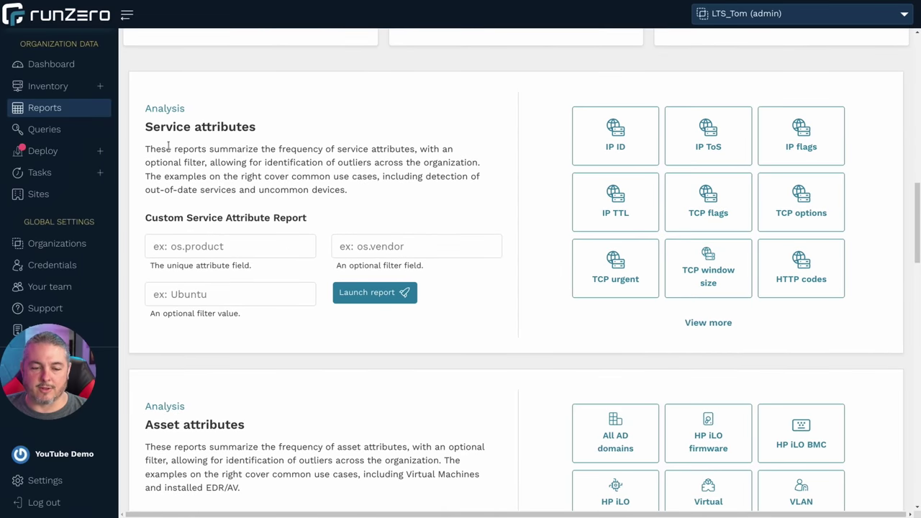
{"action": "left_click_drag", "start_coordinate": [144, 127], "coordinate": [265, 127]}
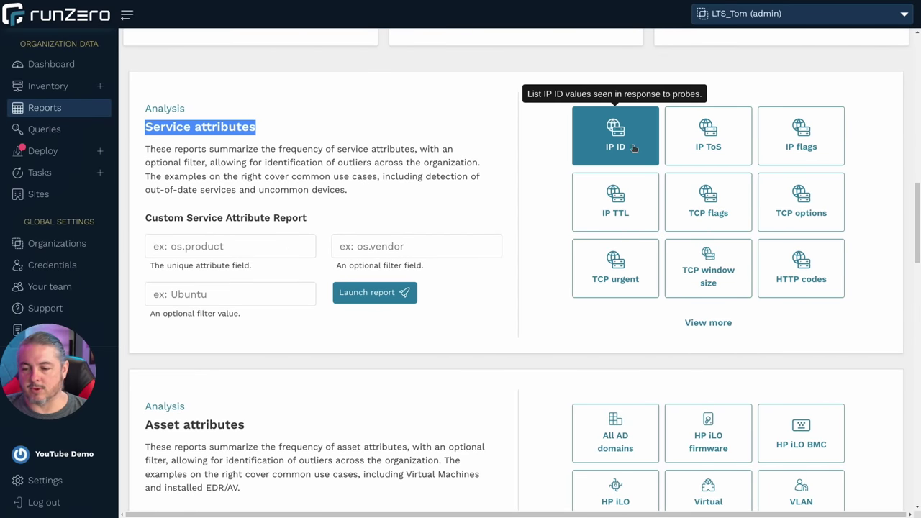
{"action": "scroll", "coordinate": [434, 263], "scroll_direction": "down", "scroll_amount": 1}
{"action": "scroll", "coordinate": [434, 263], "scroll_direction": "down", "scroll_amount": 1}
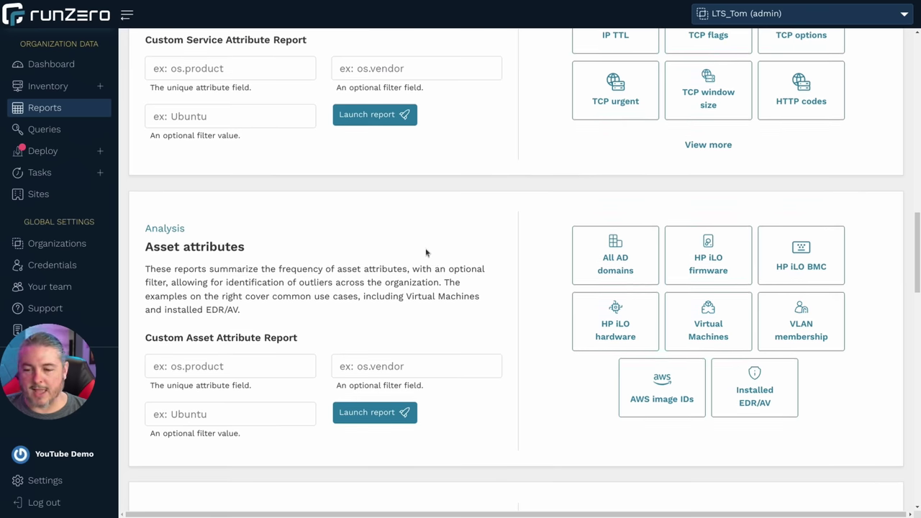
{"action": "scroll", "coordinate": [425, 252], "scroll_direction": "up", "scroll_amount": 2}
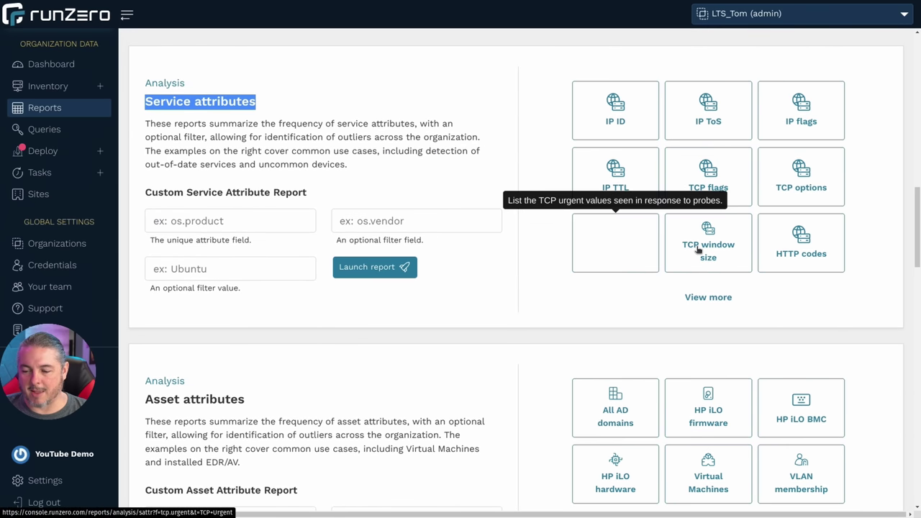
Step: Expand the full set of service attribute reports and look through the available protocol, TLS, SNMP, SMB and database reports
{"action": "left_click", "coordinate": [720, 297]}
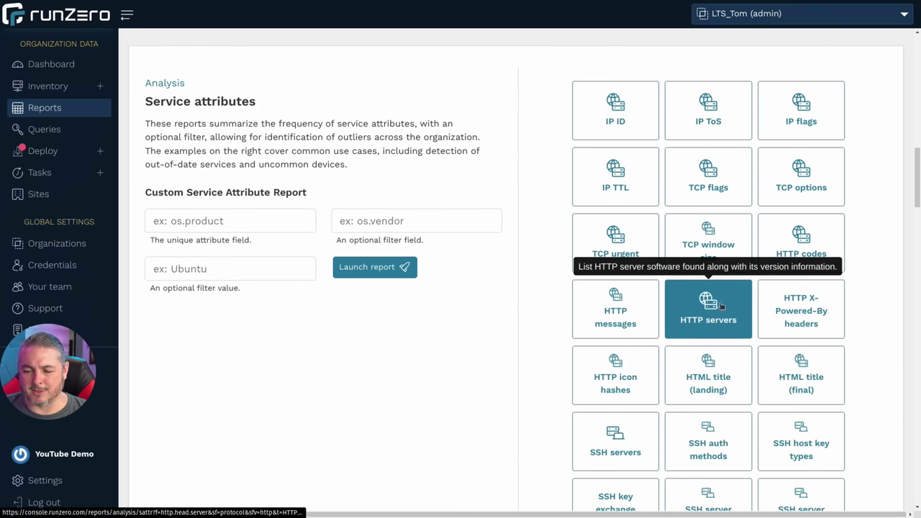
{"action": "scroll", "coordinate": [663, 237], "scroll_direction": "down", "scroll_amount": 2}
{"action": "scroll", "coordinate": [792, 209], "scroll_direction": "down", "scroll_amount": 5}
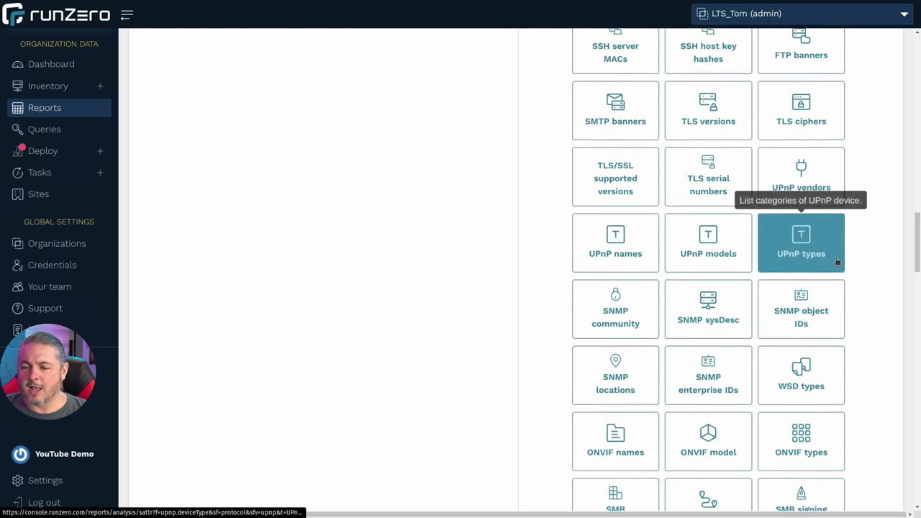
{"action": "scroll", "coordinate": [837, 262], "scroll_direction": "down", "scroll_amount": 1}
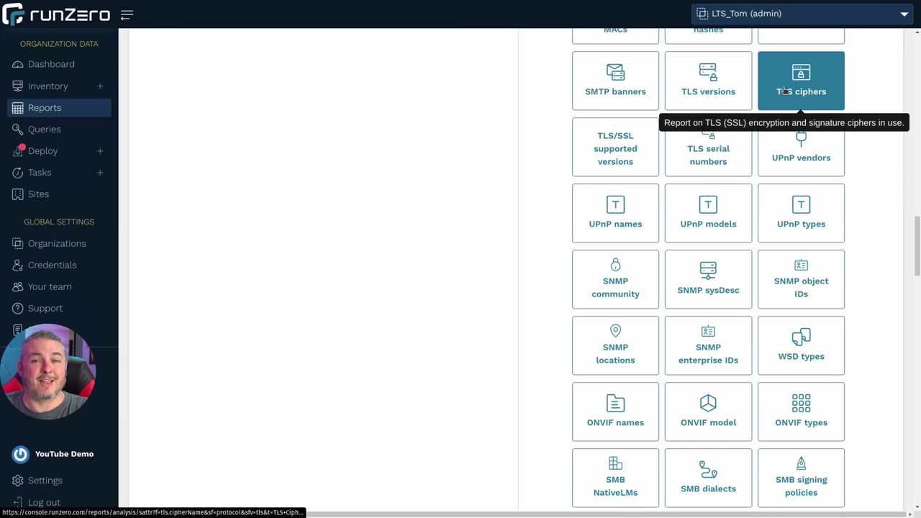
{"action": "scroll", "coordinate": [598, 345], "scroll_direction": "down", "scroll_amount": 5}
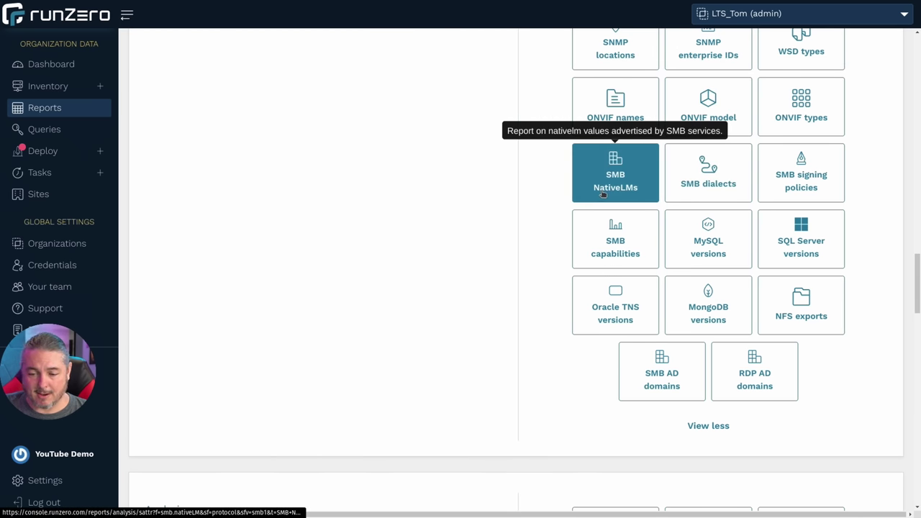
{"action": "scroll", "coordinate": [526, 244], "scroll_direction": "down", "scroll_amount": 1}
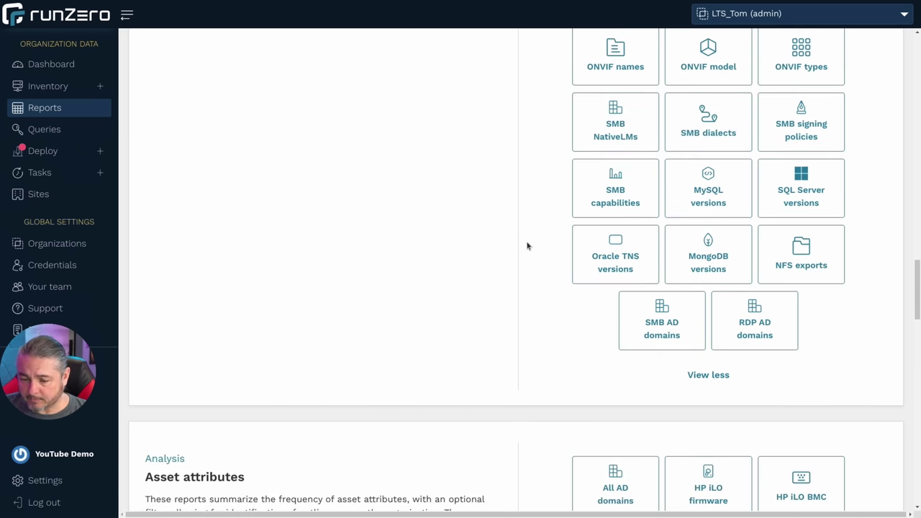
Step: Review the Asset attributes and Domain membership reports offered in the reports overview
{"action": "scroll", "coordinate": [527, 246], "scroll_direction": "down", "scroll_amount": 2}
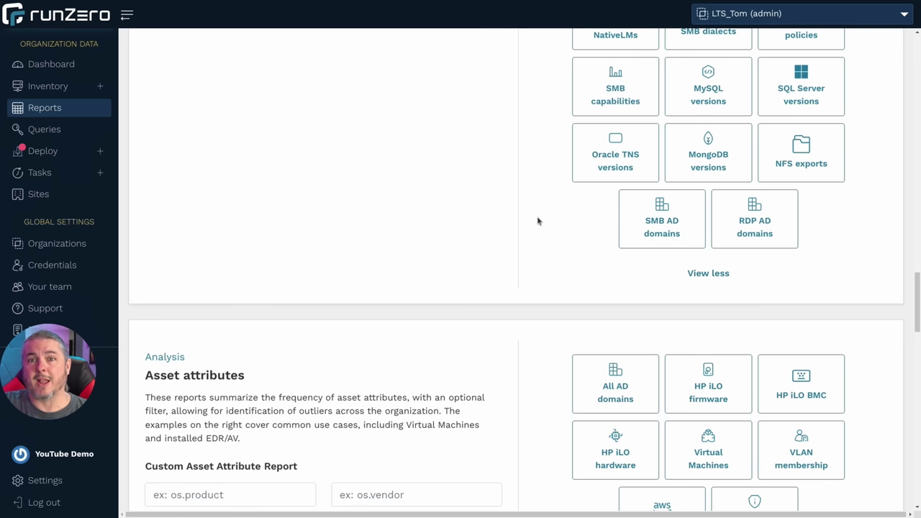
{"action": "scroll", "coordinate": [537, 221], "scroll_direction": "down", "scroll_amount": 4}
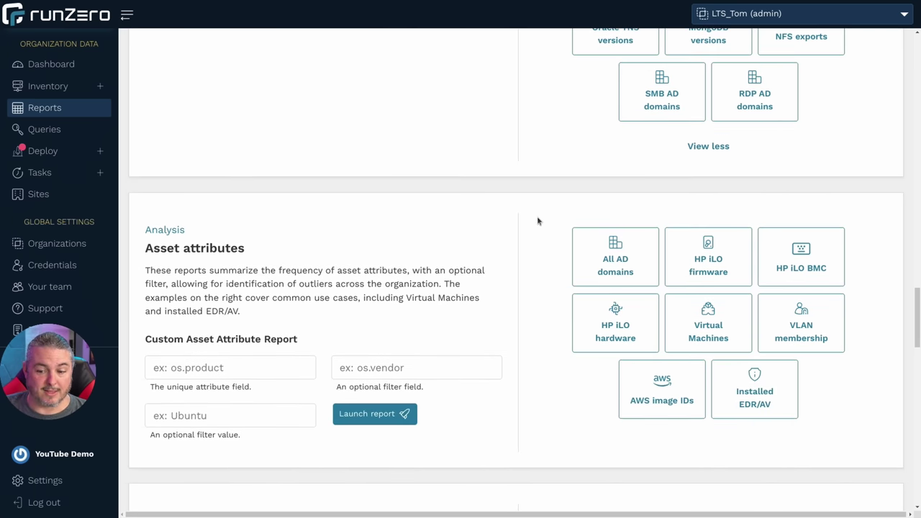
{"action": "scroll", "coordinate": [537, 216], "scroll_direction": "down", "scroll_amount": 1}
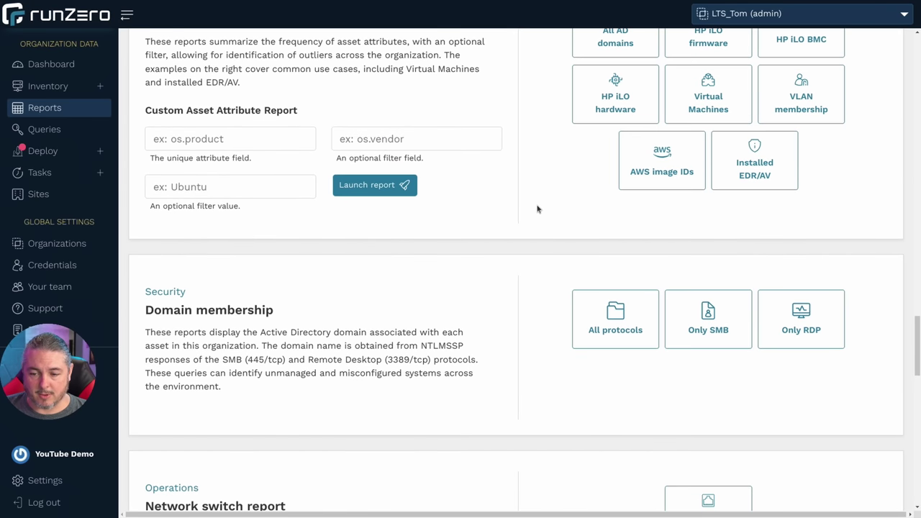
{"action": "scroll", "coordinate": [535, 208], "scroll_direction": "up", "scroll_amount": 1}
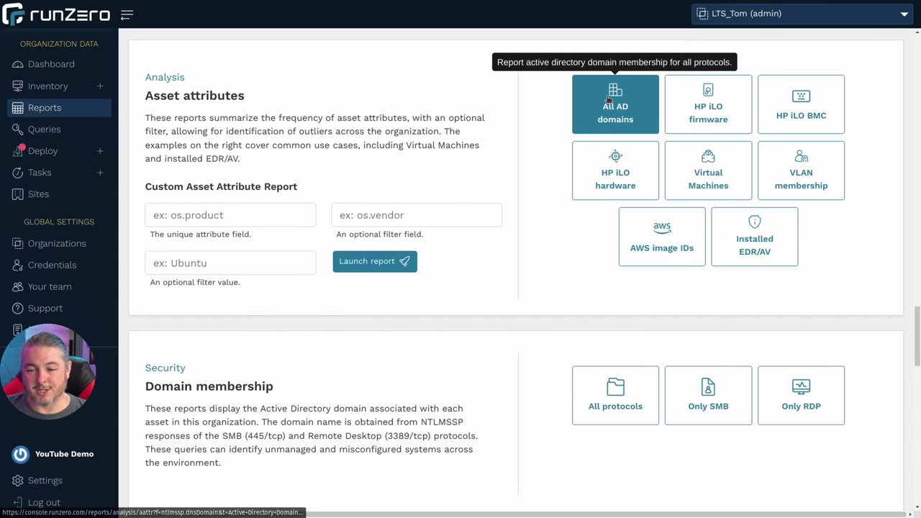
{"action": "scroll", "coordinate": [478, 230], "scroll_direction": "down", "scroll_amount": 4}
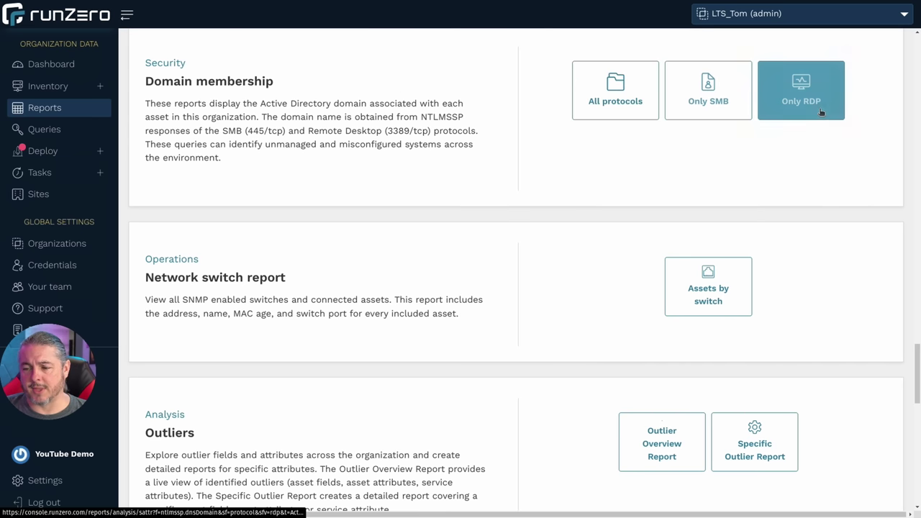
Step: View the Assets by switch report and return to the reports overview
{"action": "scroll", "coordinate": [566, 178], "scroll_direction": "down", "scroll_amount": 2}
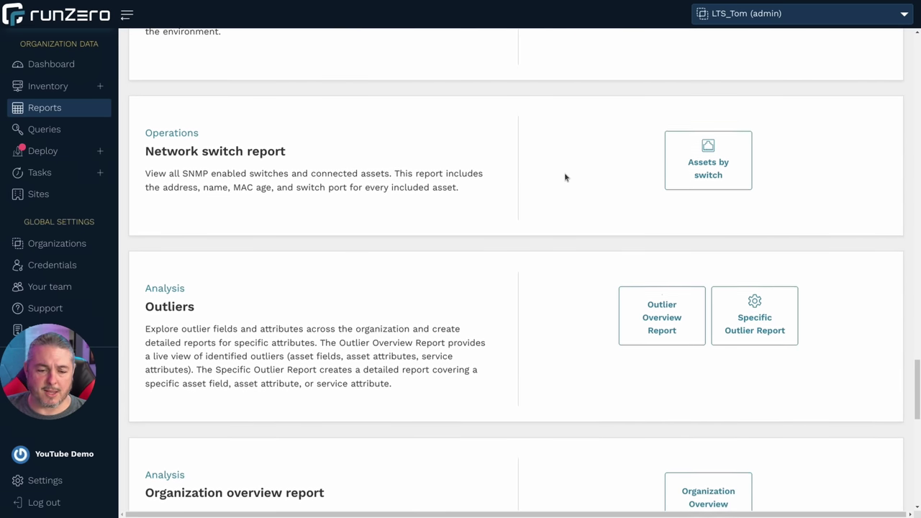
{"action": "left_click", "coordinate": [709, 162]}
{"action": "right_click", "coordinate": [372, 217]}
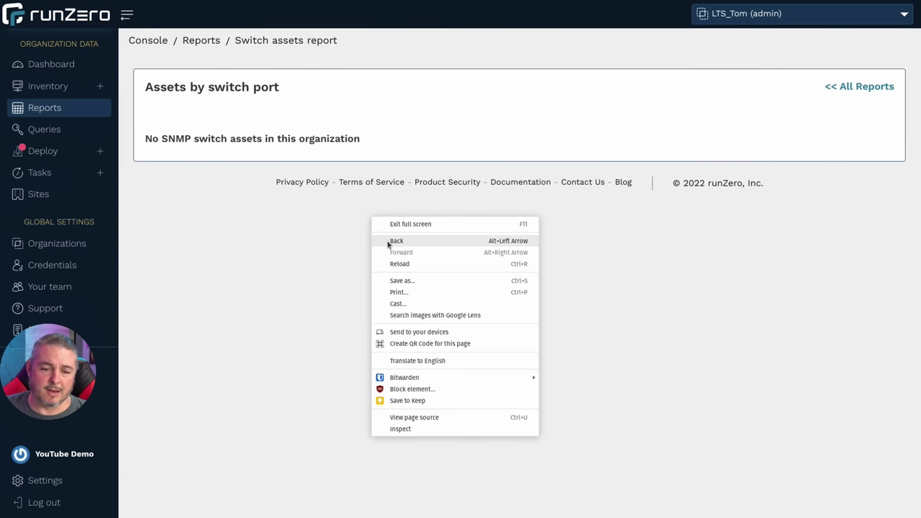
{"action": "left_click", "coordinate": [396, 241]}
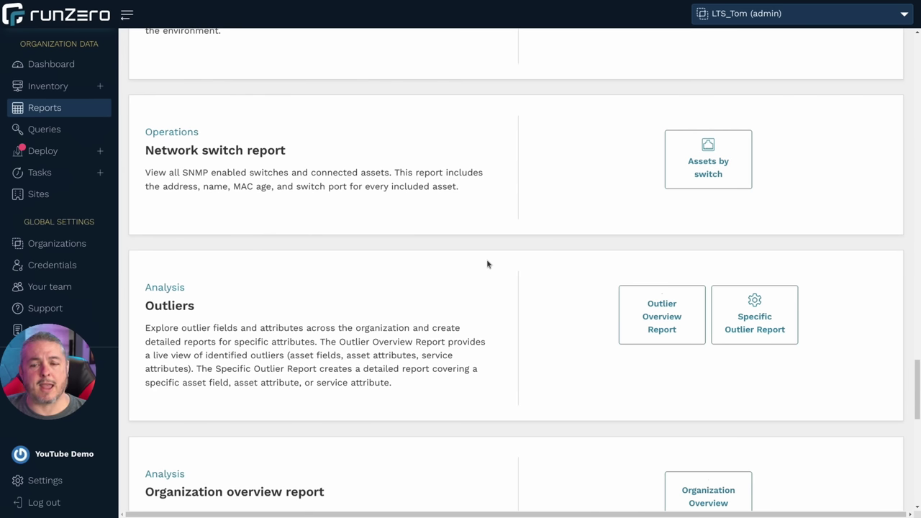
Step: Review the Outliers, Organization overview, Site and organization comparison, and Software report sections
{"action": "scroll", "coordinate": [487, 265], "scroll_direction": "down", "scroll_amount": 3}
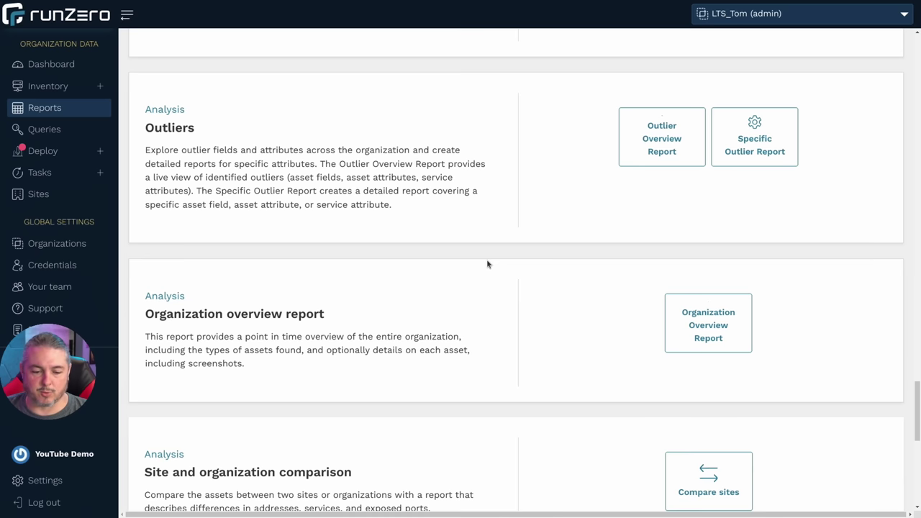
{"action": "scroll", "coordinate": [487, 265], "scroll_direction": "down", "scroll_amount": 3}
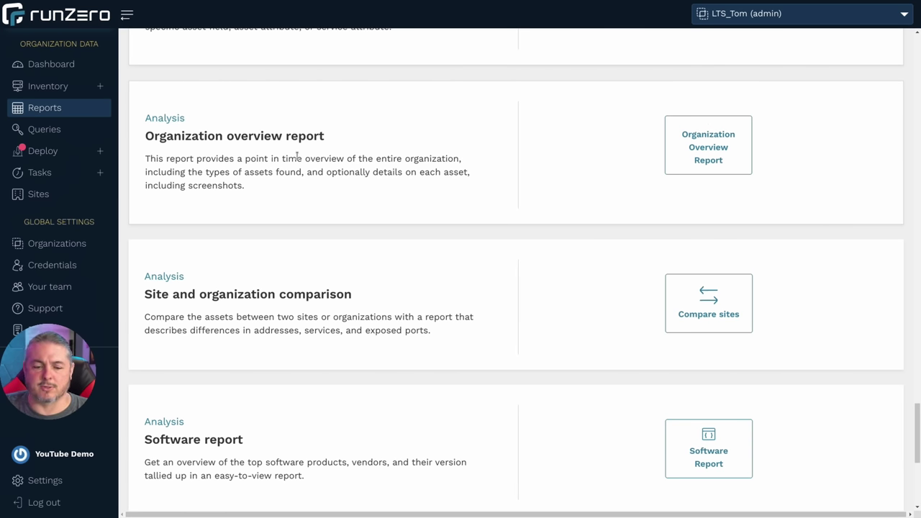
{"action": "scroll", "coordinate": [297, 155], "scroll_direction": "down", "scroll_amount": 5}
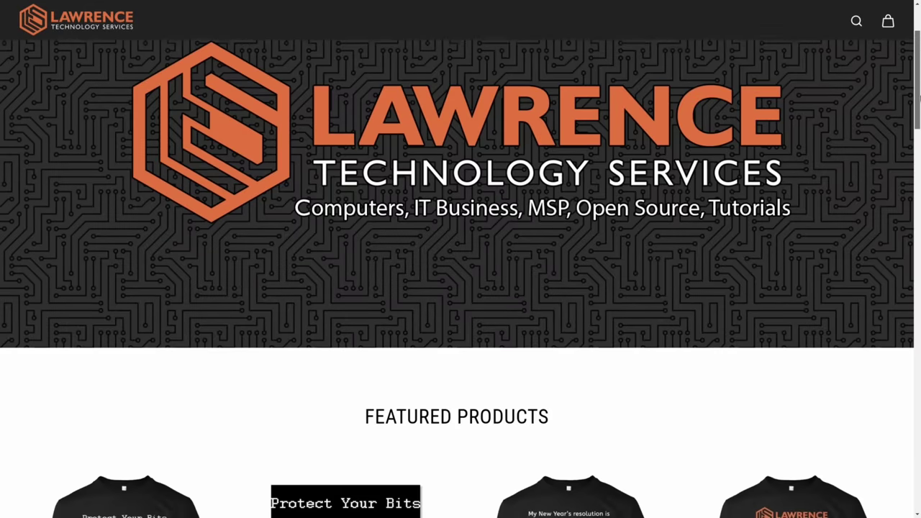
Step: Browse the featured products in the Lawrence Technology Services web store
{"action": "scroll", "coordinate": [919, 164], "scroll_direction": "down", "scroll_amount": 5}
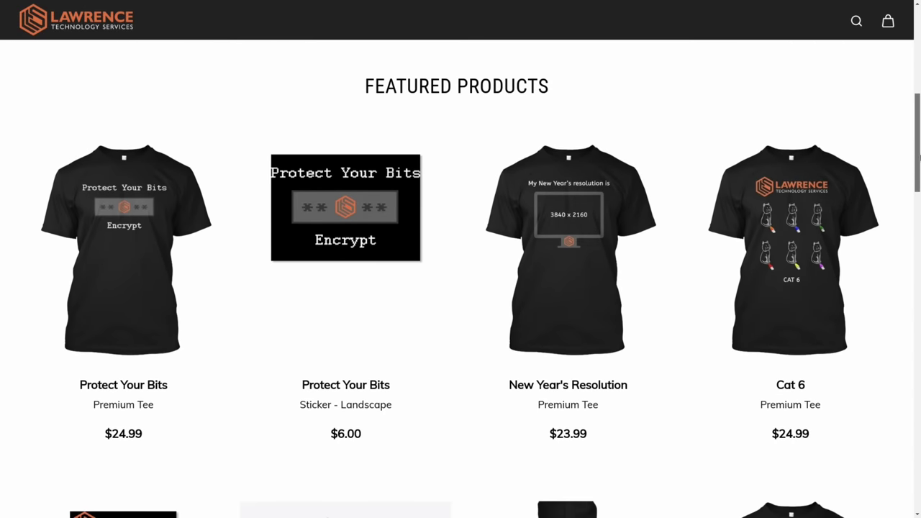
{"action": "scroll", "coordinate": [919, 164], "scroll_direction": "down", "scroll_amount": 3}
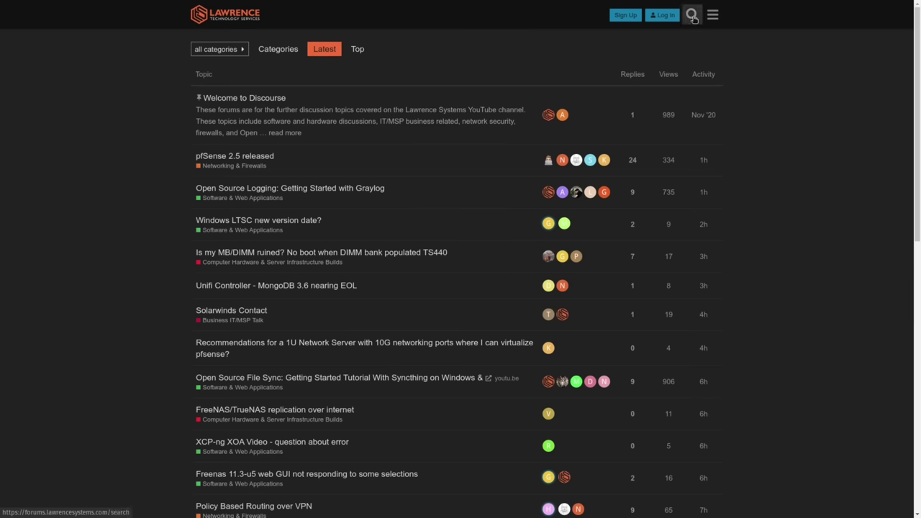
Step: Open the DNS Malware Filtering Compared topic in the Lawrence Systems forum and look through its posts
{"action": "left_click", "coordinate": [693, 16]}
{"action": "left_click", "coordinate": [581, 75]}
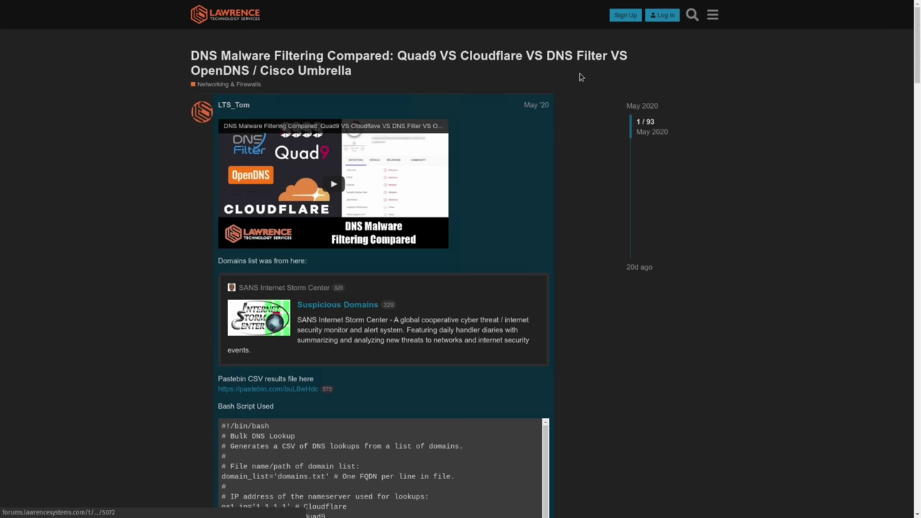
{"action": "scroll", "coordinate": [592, 178], "scroll_direction": "down", "scroll_amount": 2}
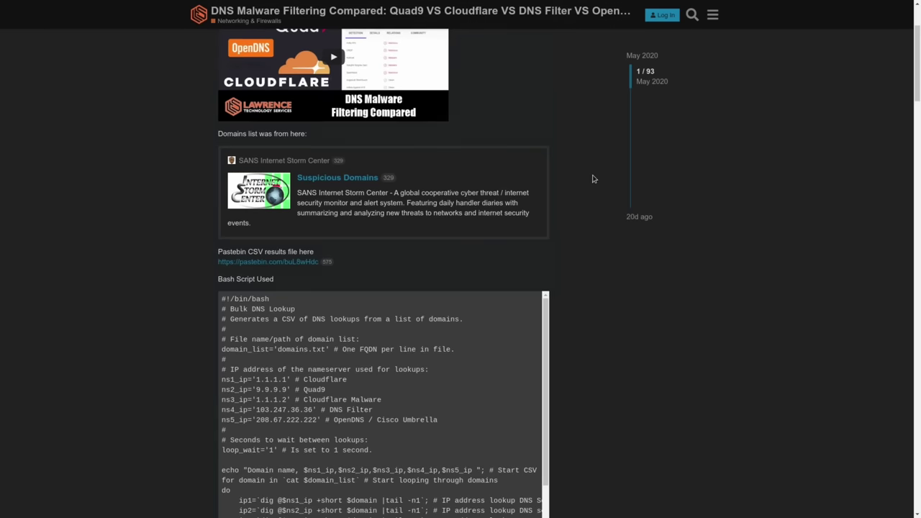
{"action": "scroll", "coordinate": [602, 176], "scroll_direction": "down", "scroll_amount": 8}
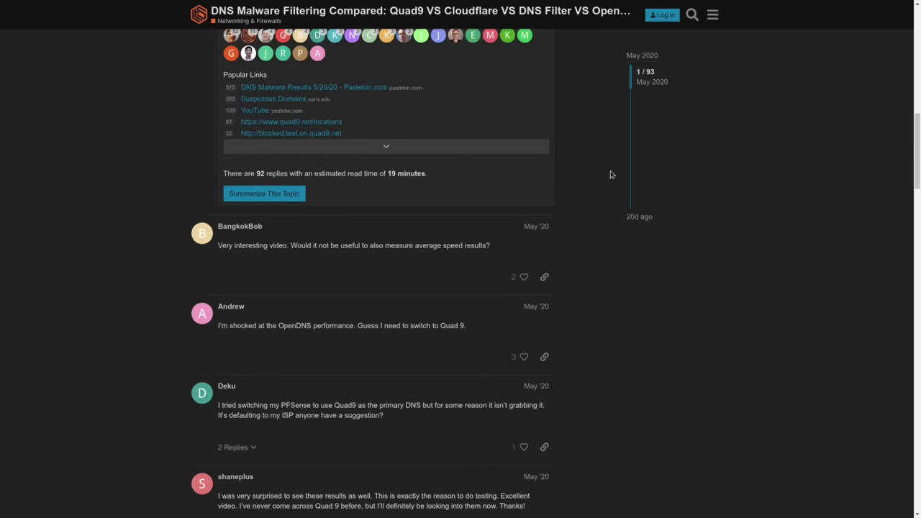